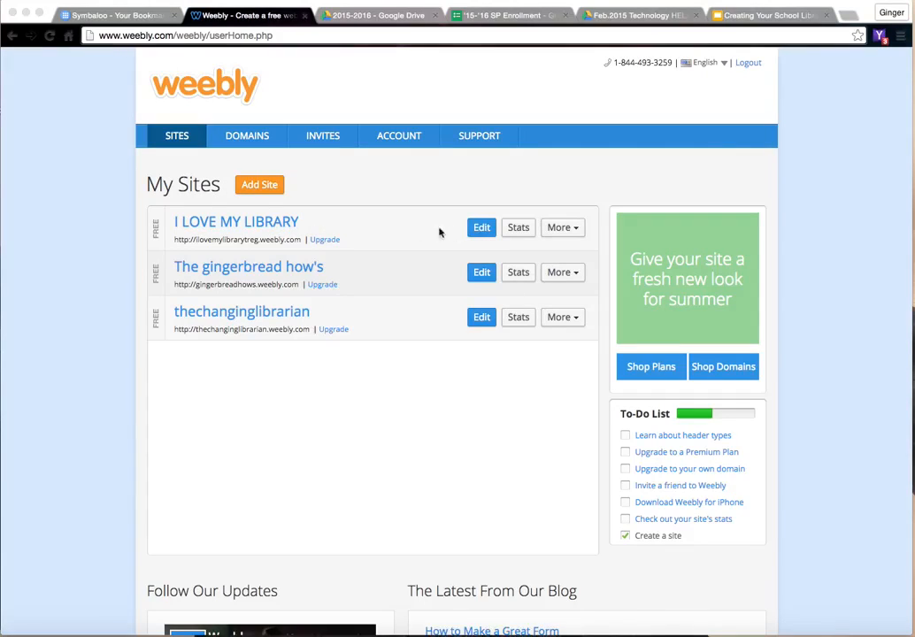
- Open the I LOVE MY LIBRARY site for editing and bring up the gallery of design themes
{"action": "left_click", "coordinate": [483, 235]}
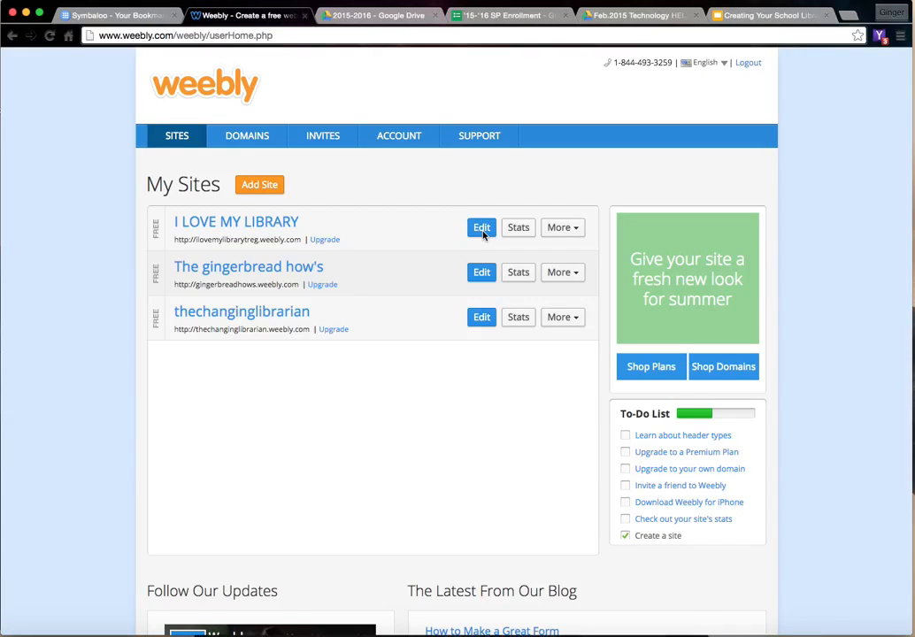
{"action": "left_click", "coordinate": [483, 235]}
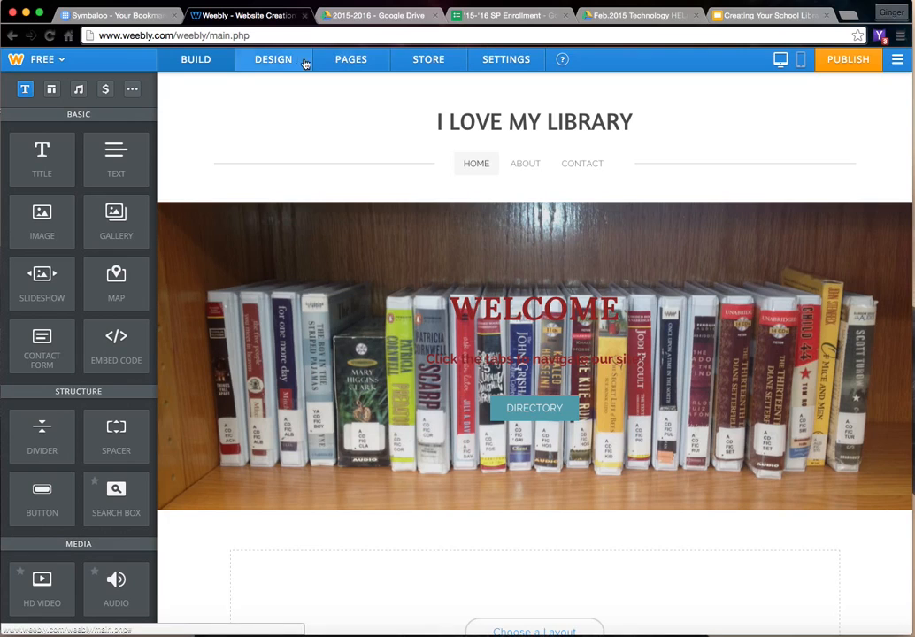
{"action": "left_click", "coordinate": [276, 63]}
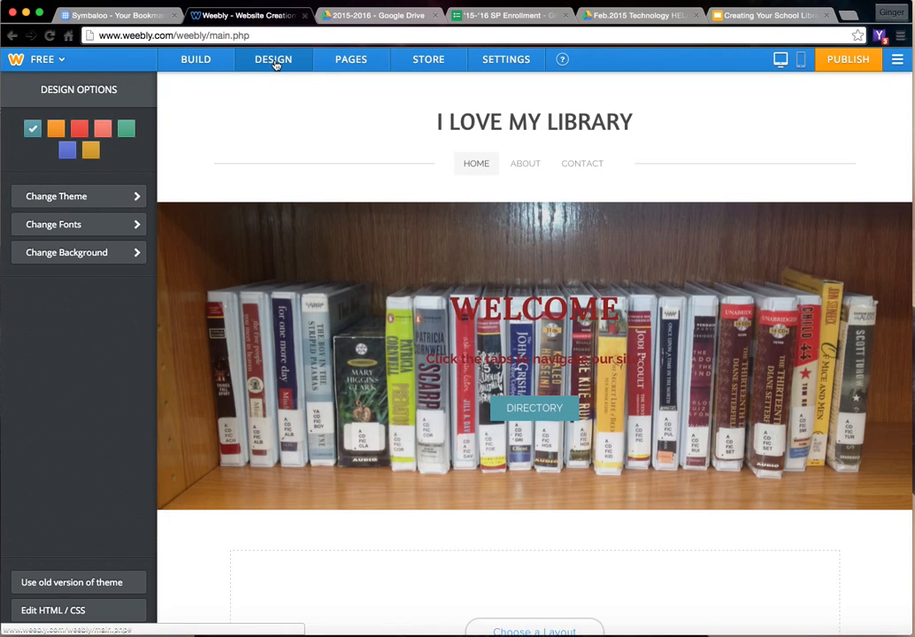
{"action": "left_click", "coordinate": [134, 196]}
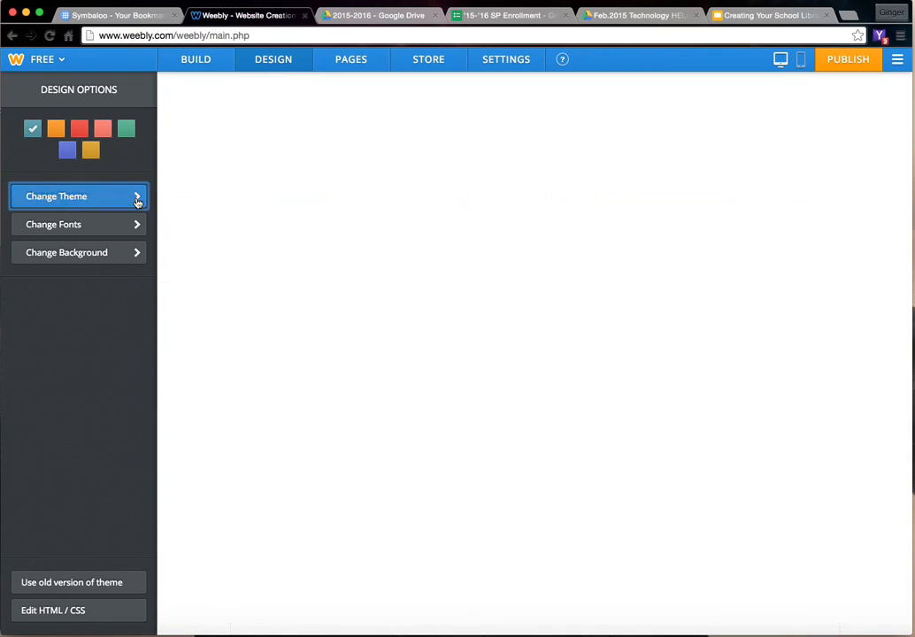
- Browse the theme gallery to compare the available site designs
{"action": "scroll", "coordinate": [490, 290], "scroll_direction": "down", "scroll_amount": 4}
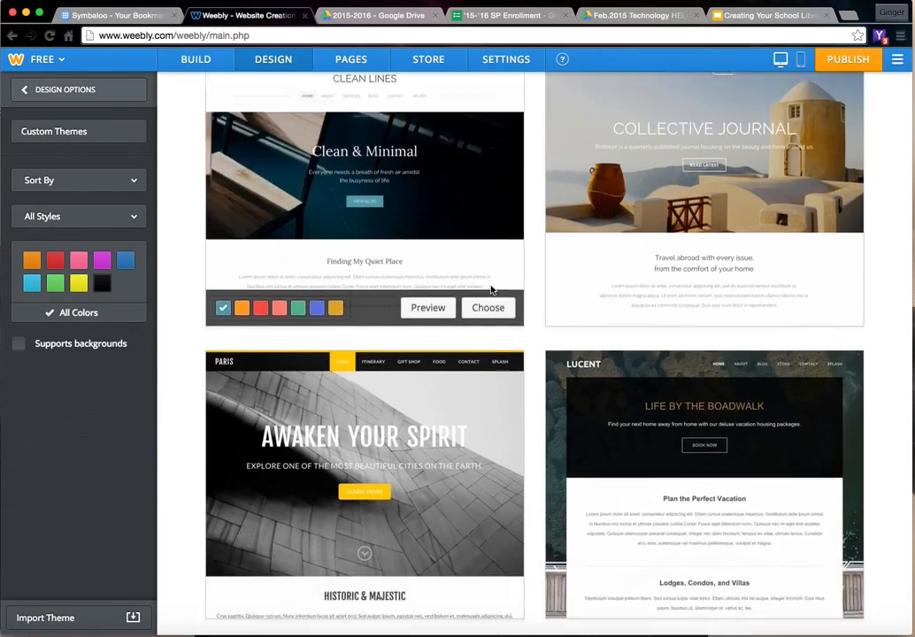
{"action": "scroll", "coordinate": [491, 290], "scroll_direction": "down", "scroll_amount": 10}
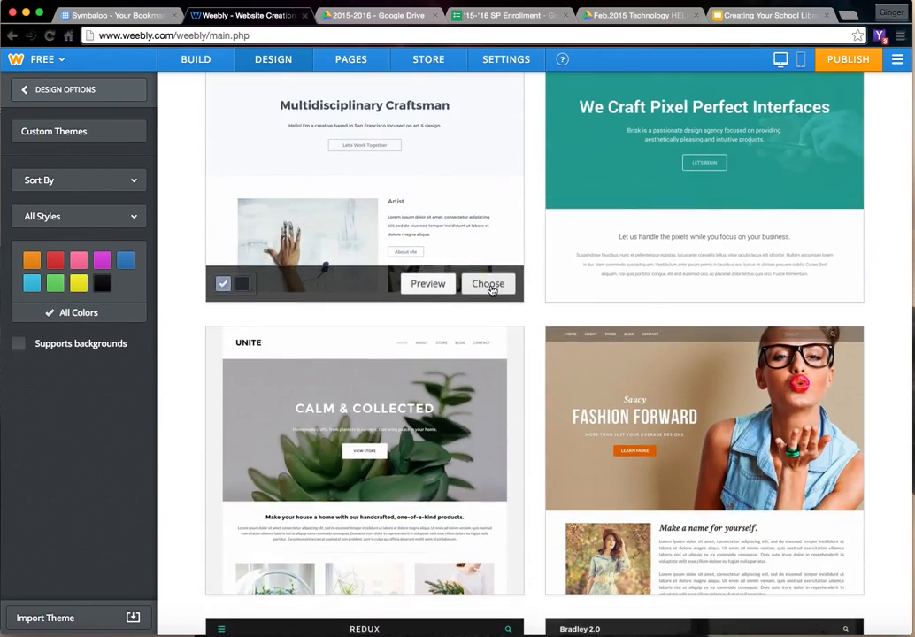
{"action": "scroll", "coordinate": [491, 290], "scroll_direction": "down", "scroll_amount": 8}
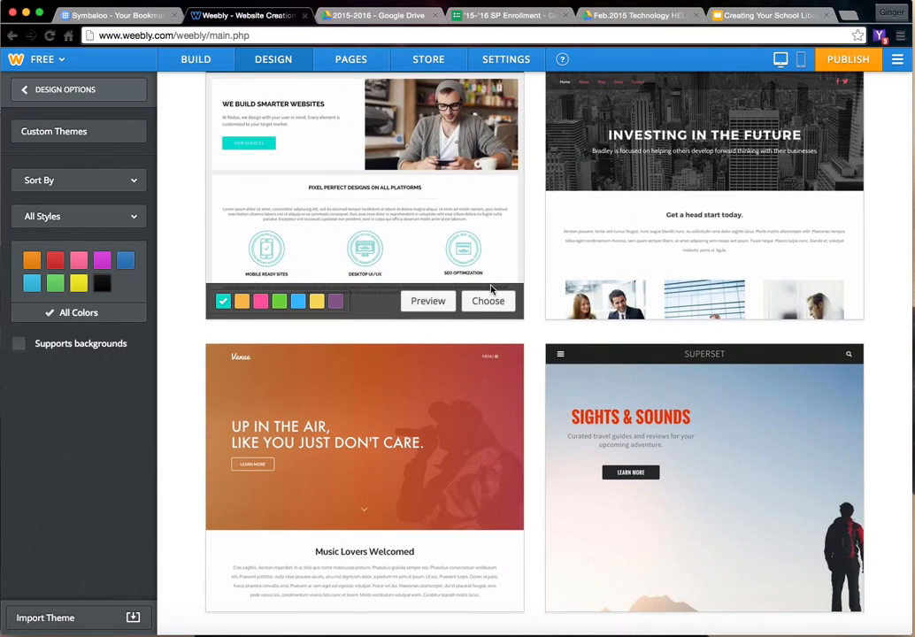
{"action": "scroll", "coordinate": [491, 289], "scroll_direction": "up", "scroll_amount": 3}
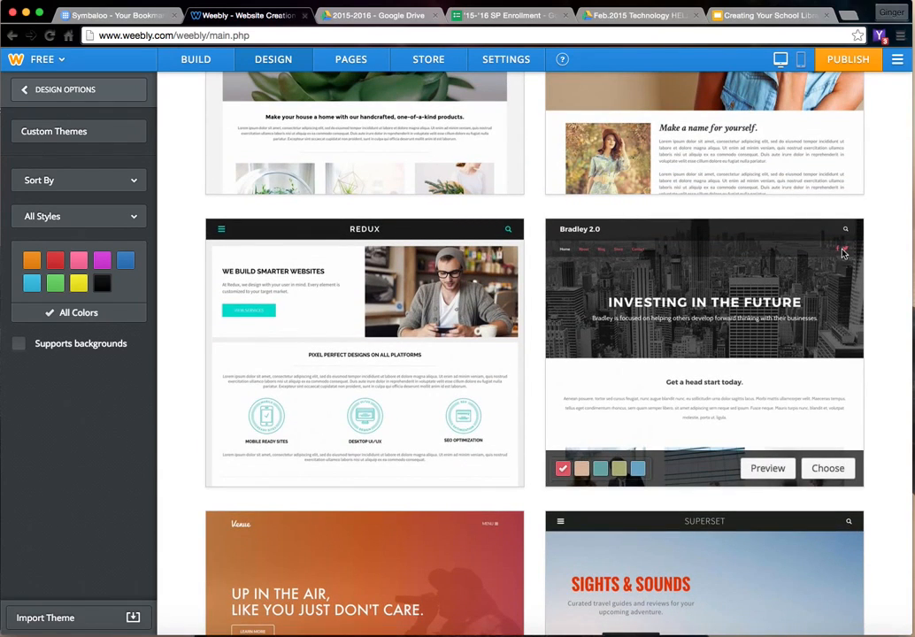
{"action": "scroll", "coordinate": [619, 282], "scroll_direction": "down", "scroll_amount": 9}
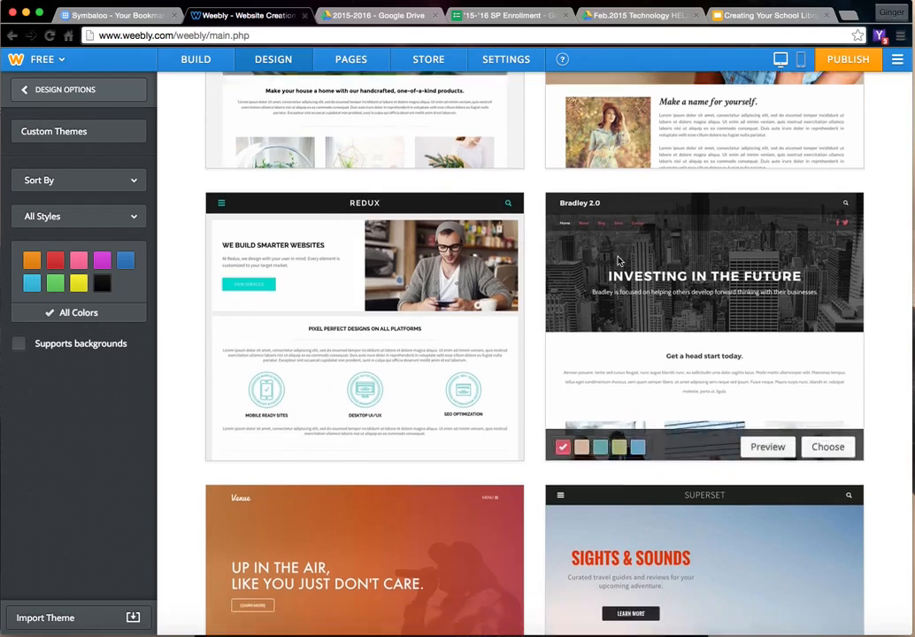
{"action": "scroll", "coordinate": [620, 283], "scroll_direction": "down", "scroll_amount": 9}
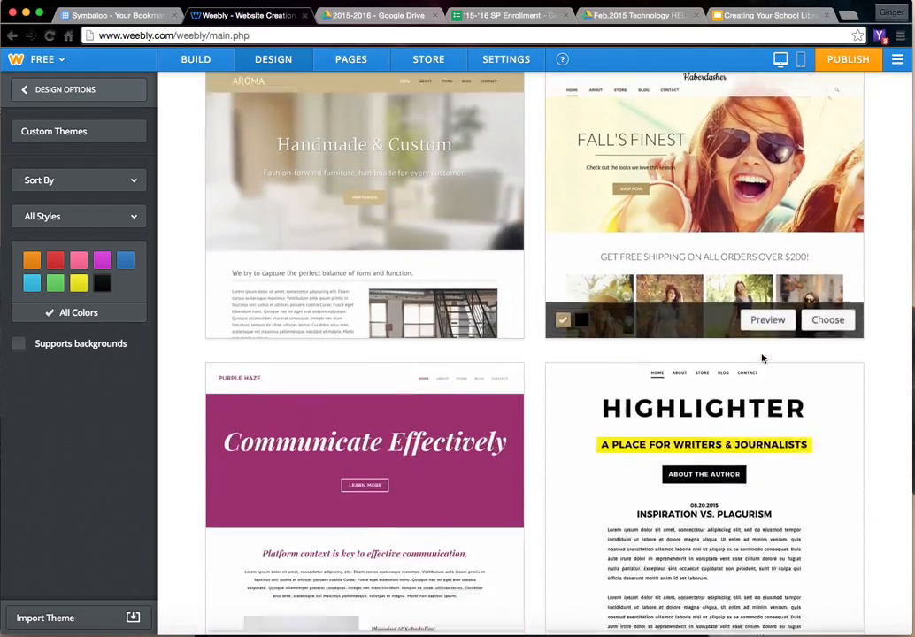
{"action": "scroll", "coordinate": [527, 385], "scroll_direction": "down", "scroll_amount": 5}
{"action": "scroll", "coordinate": [526, 386], "scroll_direction": "down", "scroll_amount": 3}
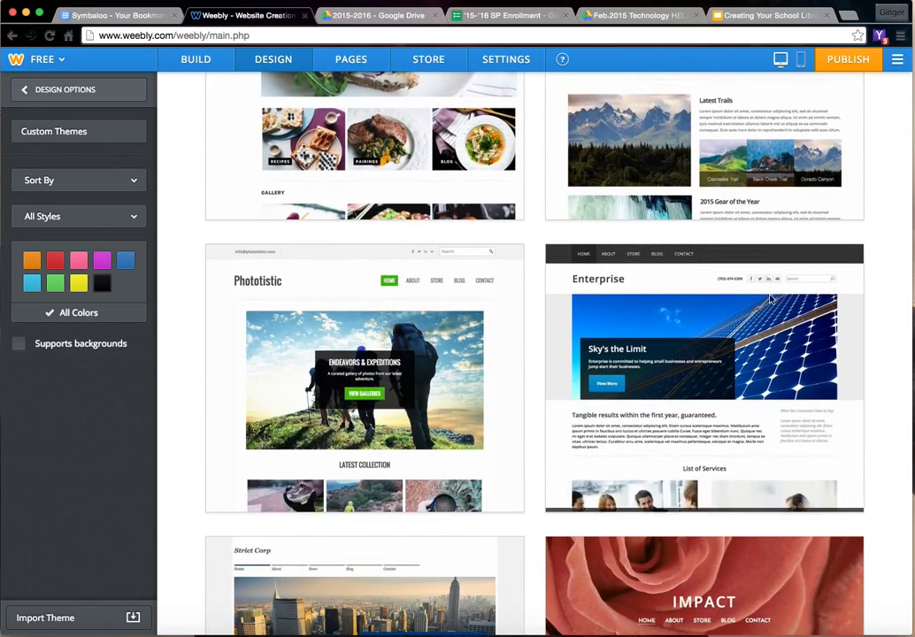
{"action": "scroll", "coordinate": [540, 390], "scroll_direction": "down", "scroll_amount": 1}
{"action": "scroll", "coordinate": [571, 403], "scroll_direction": "down", "scroll_amount": 5}
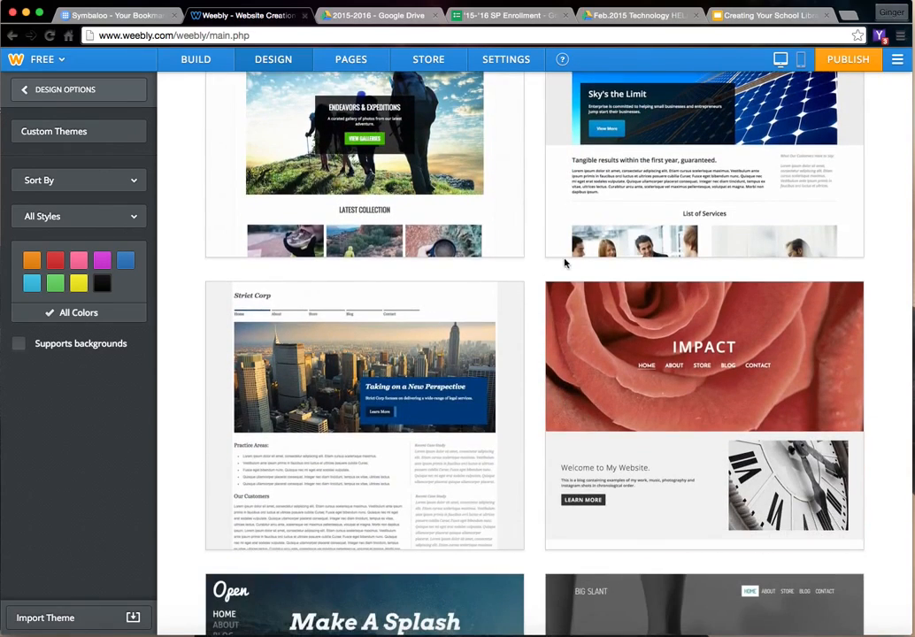
{"action": "scroll", "coordinate": [519, 204], "scroll_direction": "down", "scroll_amount": 1}
{"action": "scroll", "coordinate": [519, 205], "scroll_direction": "down", "scroll_amount": 7}
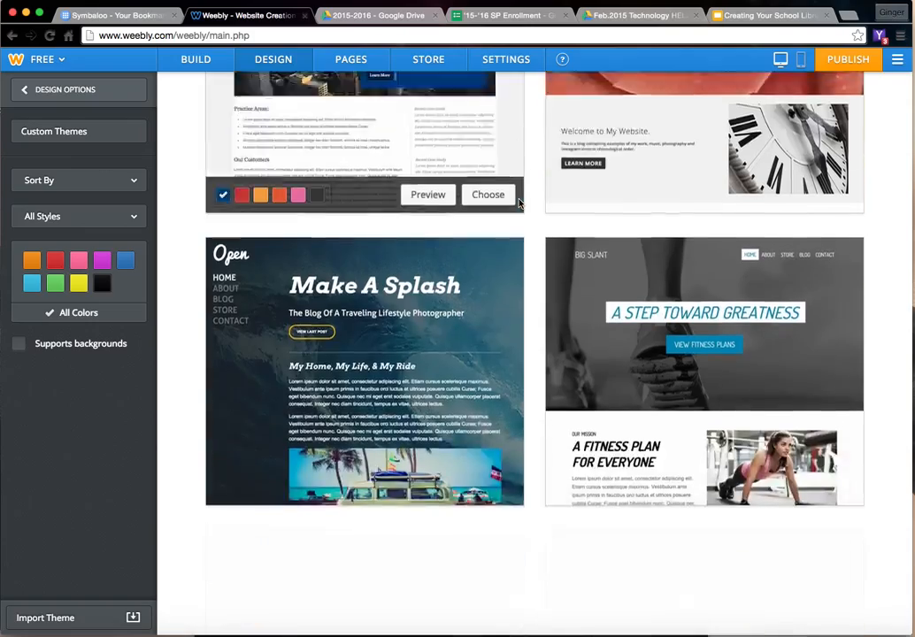
{"action": "scroll", "coordinate": [520, 204], "scroll_direction": "down", "scroll_amount": 4}
{"action": "scroll", "coordinate": [520, 204], "scroll_direction": "down", "scroll_amount": 3}
{"action": "scroll", "coordinate": [520, 204], "scroll_direction": "up", "scroll_amount": 7}
{"action": "scroll", "coordinate": [519, 205], "scroll_direction": "up", "scroll_amount": 20}
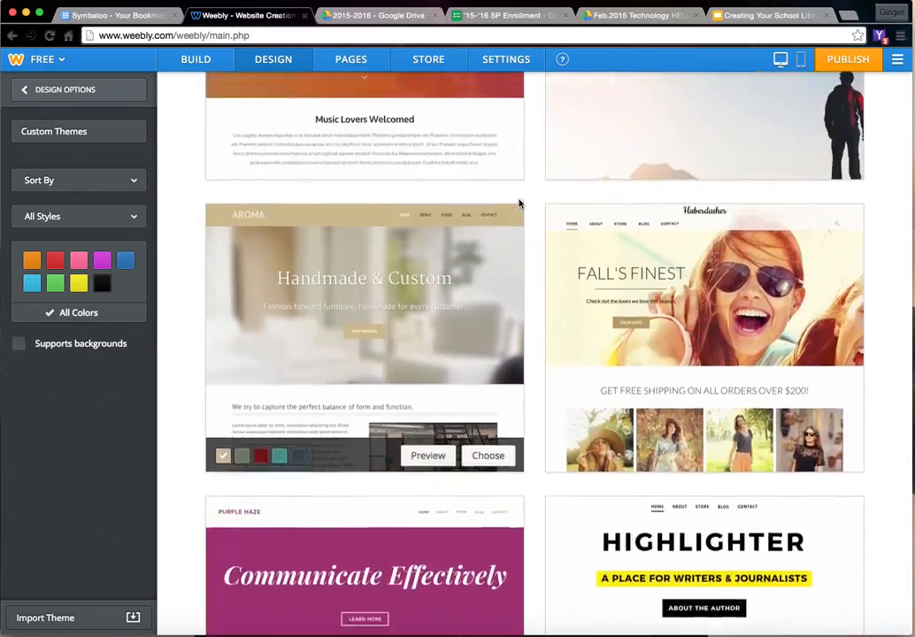
{"action": "scroll", "coordinate": [519, 204], "scroll_direction": "up", "scroll_amount": 3}
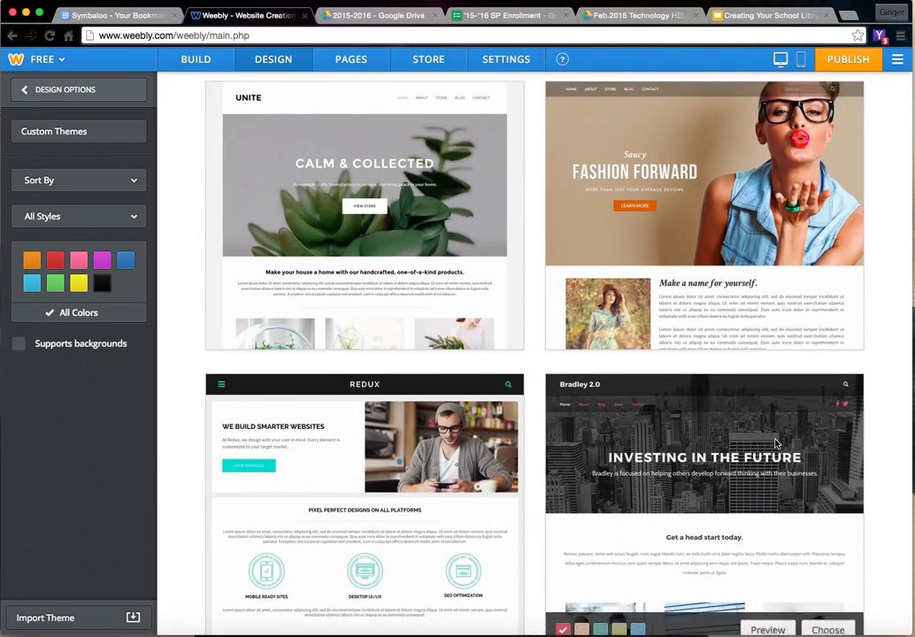
- Apply the Bradley 2.0 theme to the library site
{"action": "scroll", "coordinate": [646, 417], "scroll_direction": "down", "scroll_amount": 3}
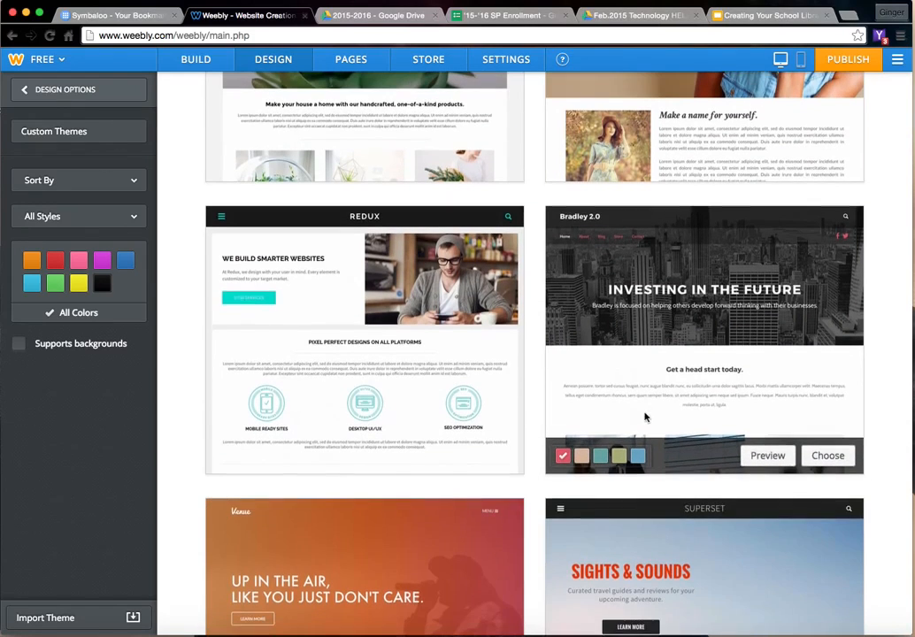
{"action": "left_click", "coordinate": [823, 455]}
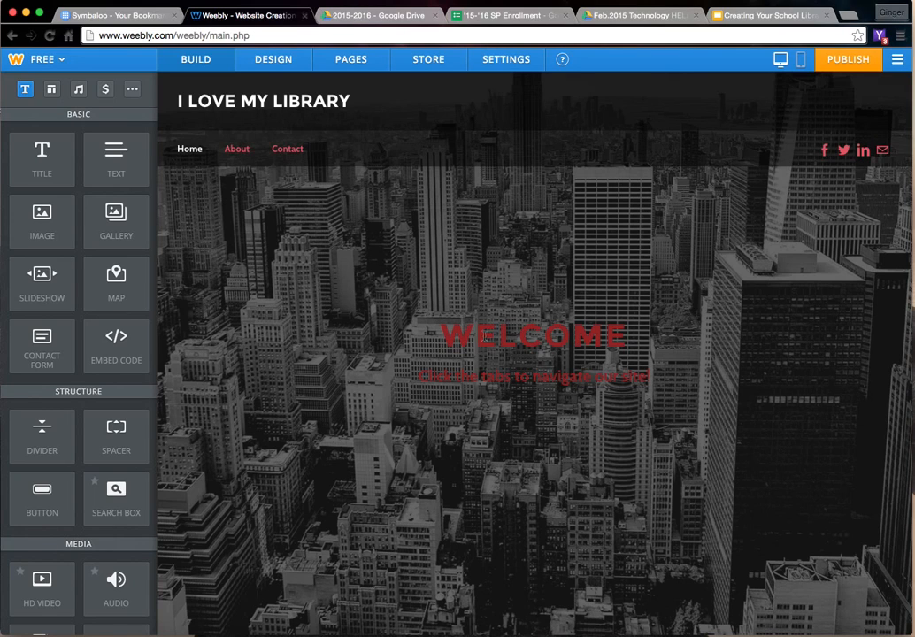
- Switch the site's theme to Clean Lines
{"action": "left_click", "coordinate": [283, 59]}
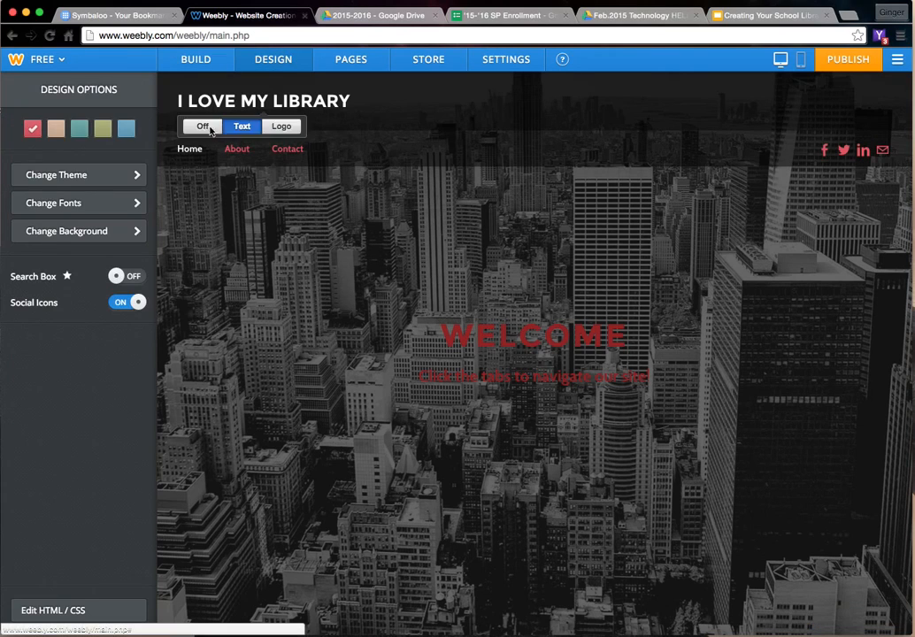
{"action": "left_click", "coordinate": [139, 178]}
{"action": "scroll", "coordinate": [351, 244], "scroll_direction": "up", "scroll_amount": 10}
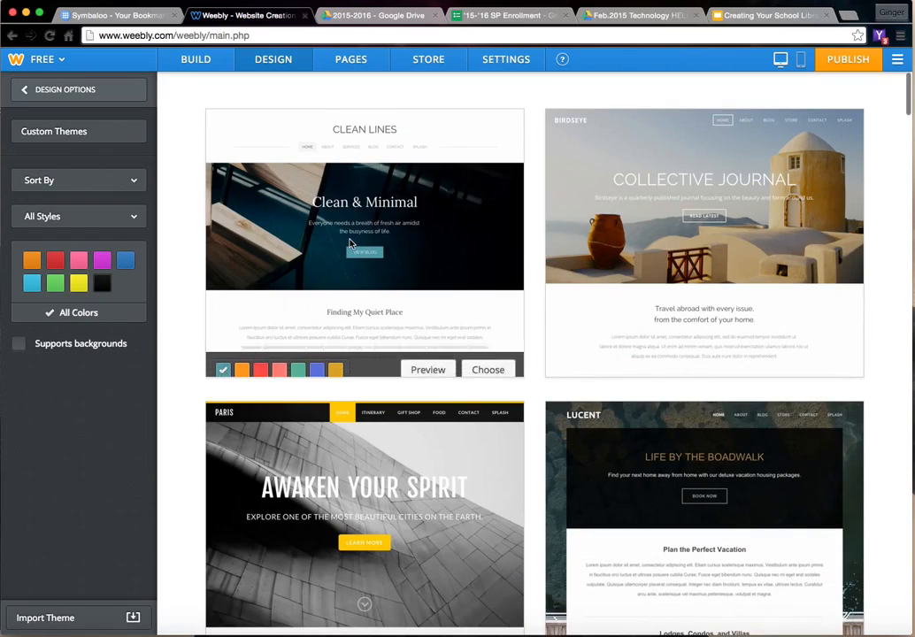
{"action": "left_click", "coordinate": [512, 357]}
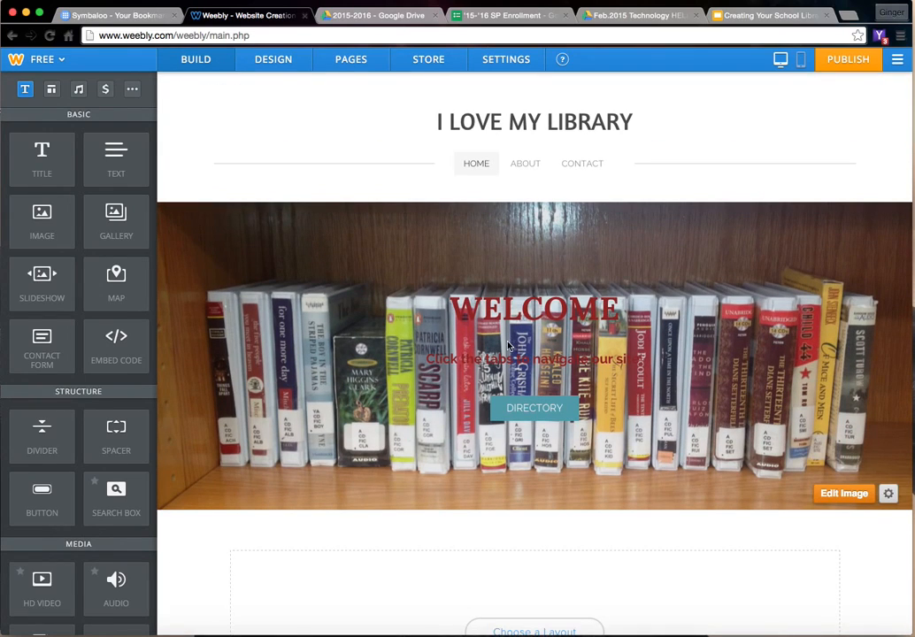
- Change the site's theme from the gallery to Bradley 2.0 in its default red color
{"action": "left_click", "coordinate": [279, 63]}
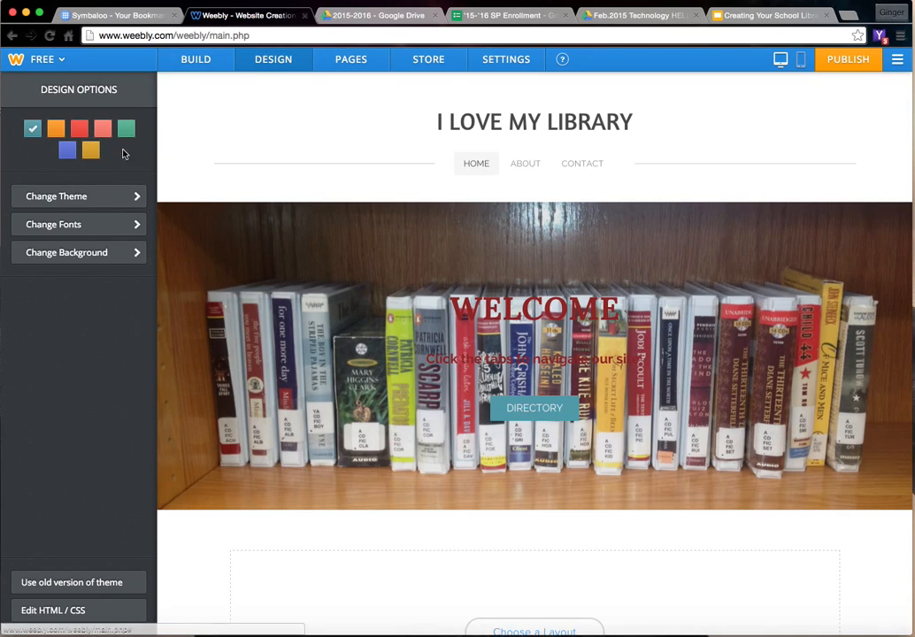
{"action": "left_click", "coordinate": [132, 195]}
{"action": "scroll", "coordinate": [434, 244], "scroll_direction": "down", "scroll_amount": 3}
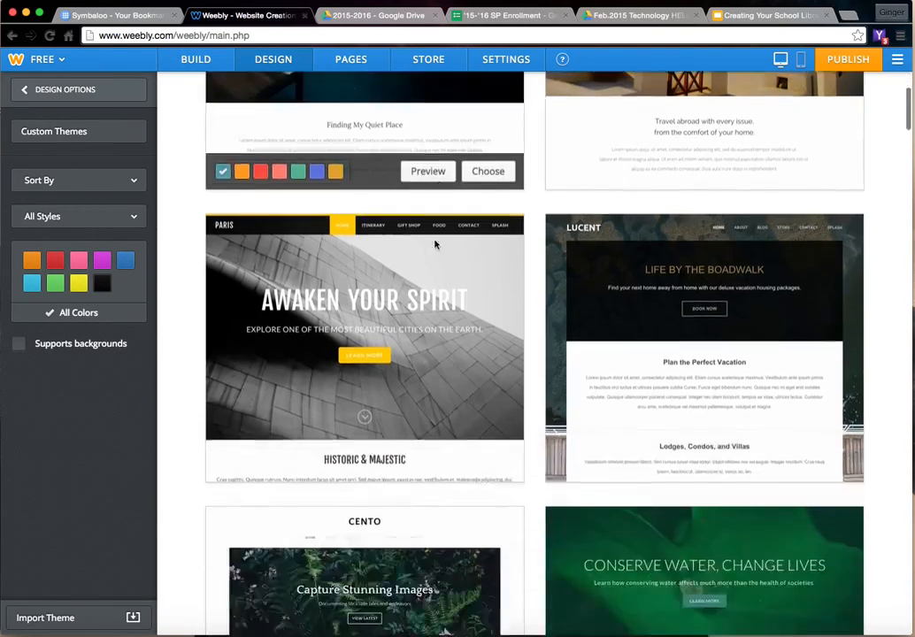
{"action": "scroll", "coordinate": [435, 244], "scroll_direction": "down", "scroll_amount": 10}
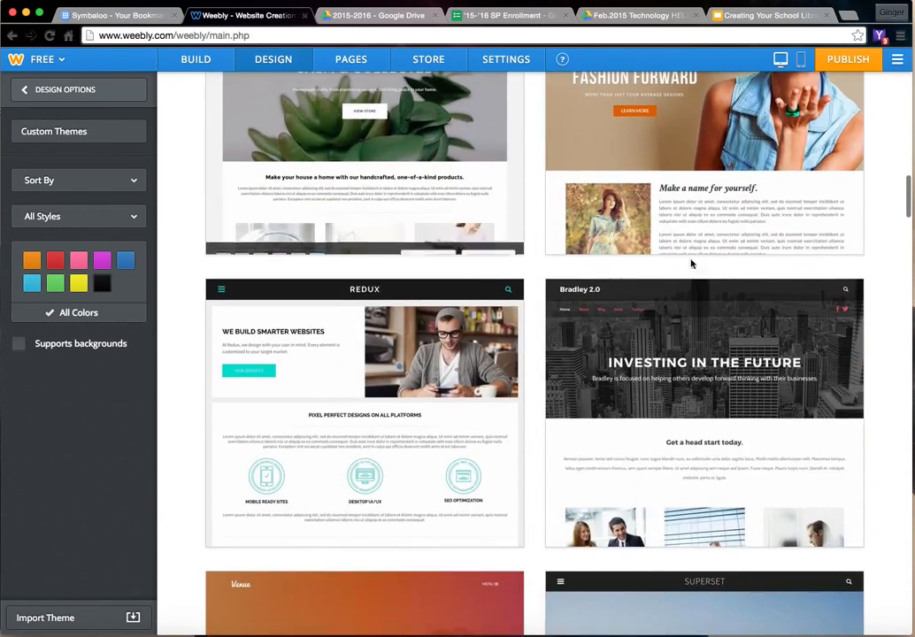
{"action": "mouse_move", "coordinate": [797, 398]}
{"action": "left_click", "coordinate": [837, 530]}
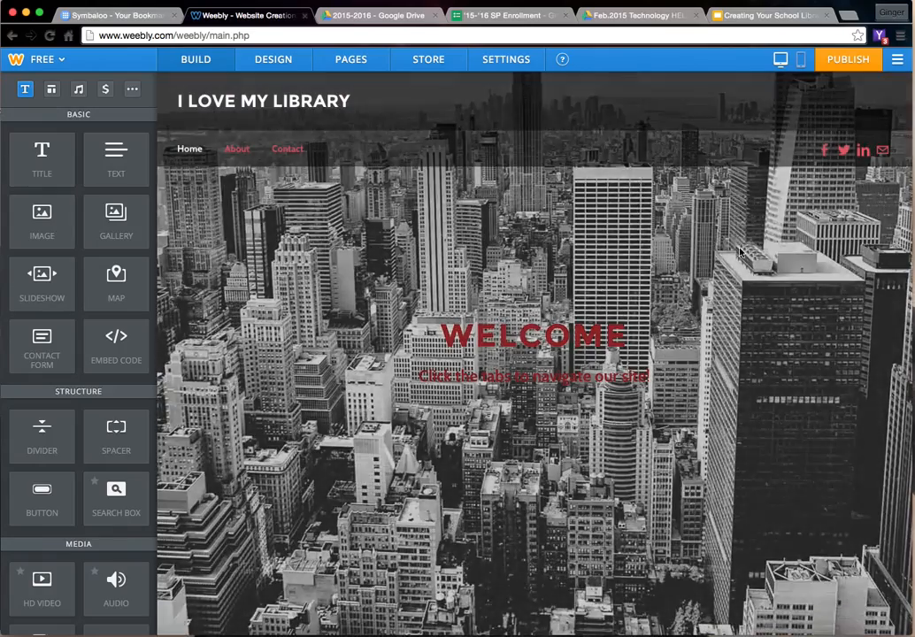
- Check the link fields of the header's social icons and look over the home page in the new theme
{"action": "left_click", "coordinate": [825, 152]}
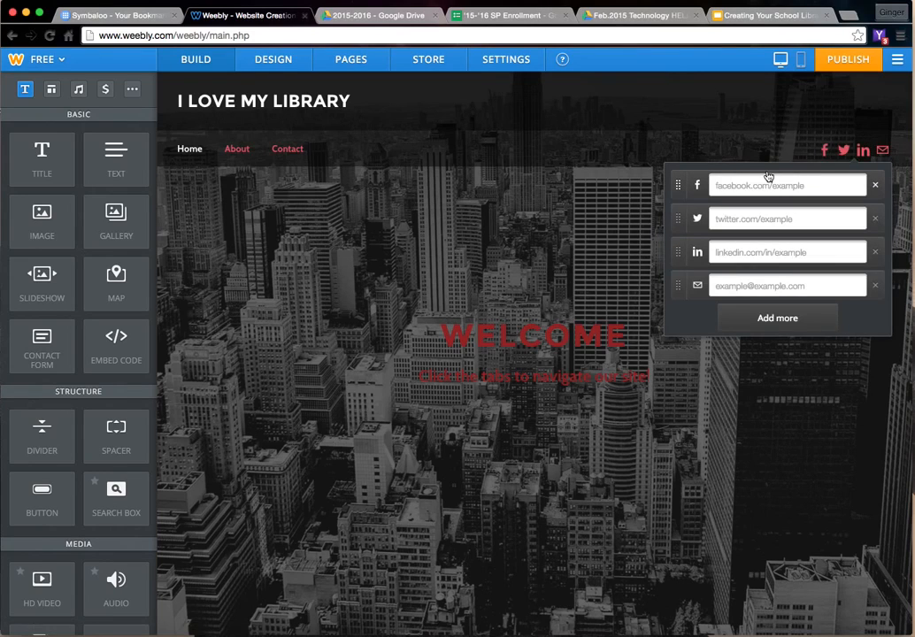
{"action": "scroll", "coordinate": [500, 270], "scroll_direction": "down", "scroll_amount": 3}
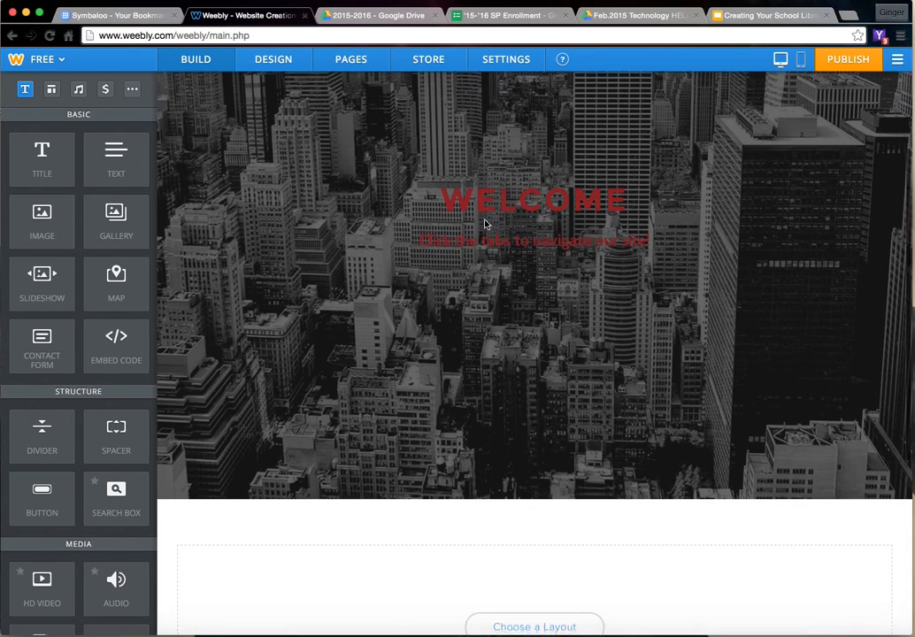
{"action": "scroll", "coordinate": [486, 167], "scroll_direction": "up", "scroll_amount": 1}
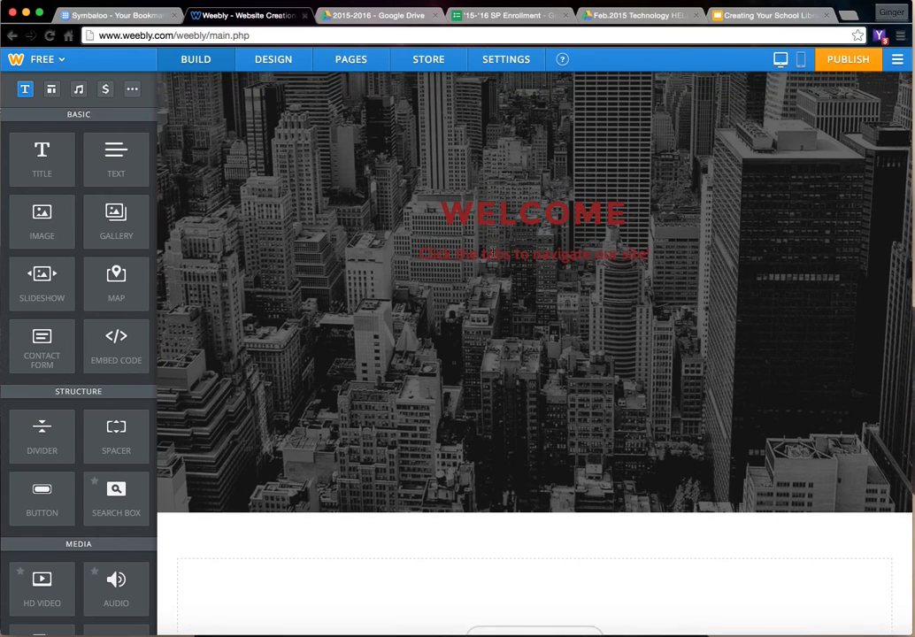
{"action": "scroll", "coordinate": [492, 254], "scroll_direction": "up", "scroll_amount": 3}
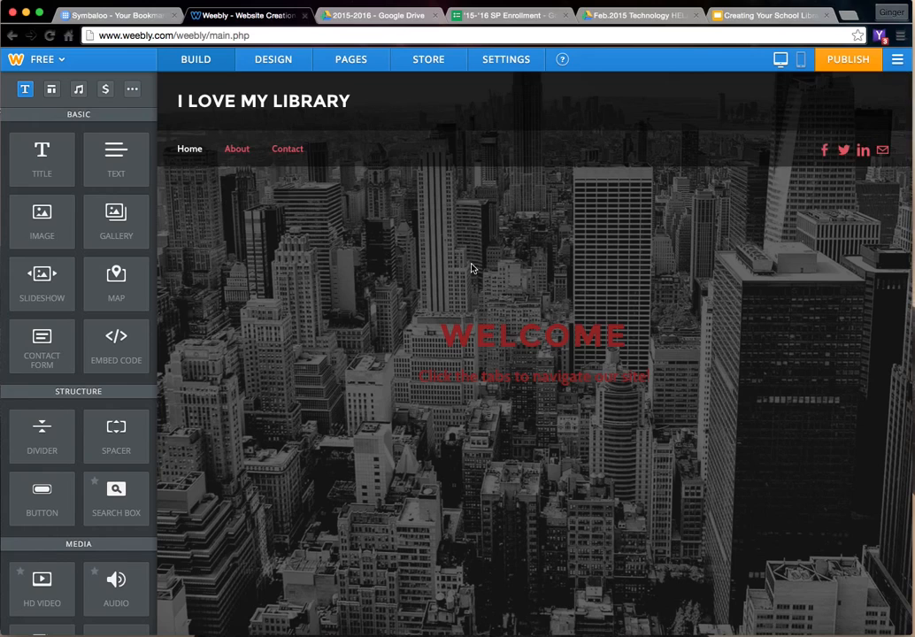
- Add a text element to the empty area below the header image reading "Click here for our Library Card info;"
{"action": "scroll", "coordinate": [261, 282], "scroll_direction": "down", "scroll_amount": 5}
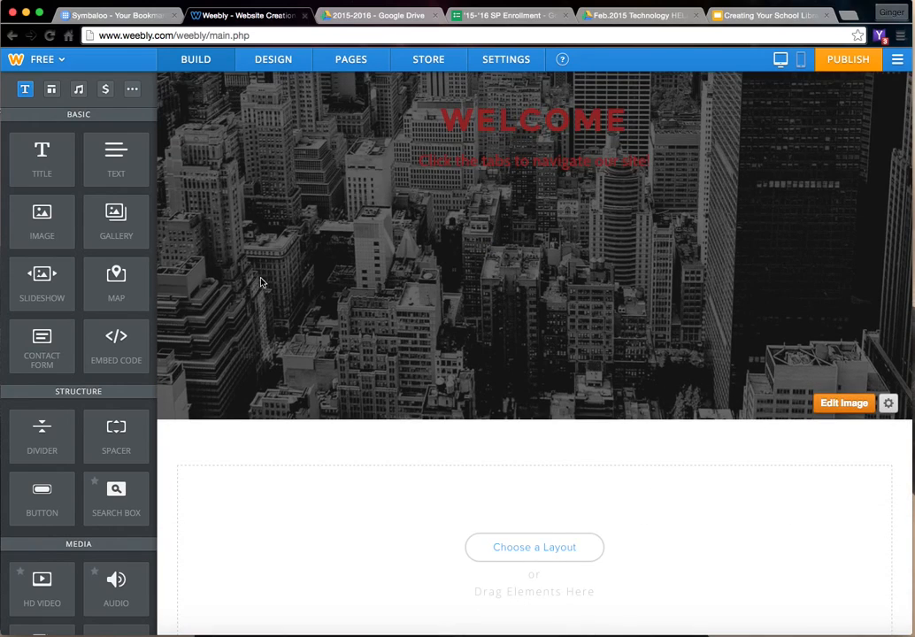
{"action": "scroll", "coordinate": [232, 289], "scroll_direction": "down", "scroll_amount": 4}
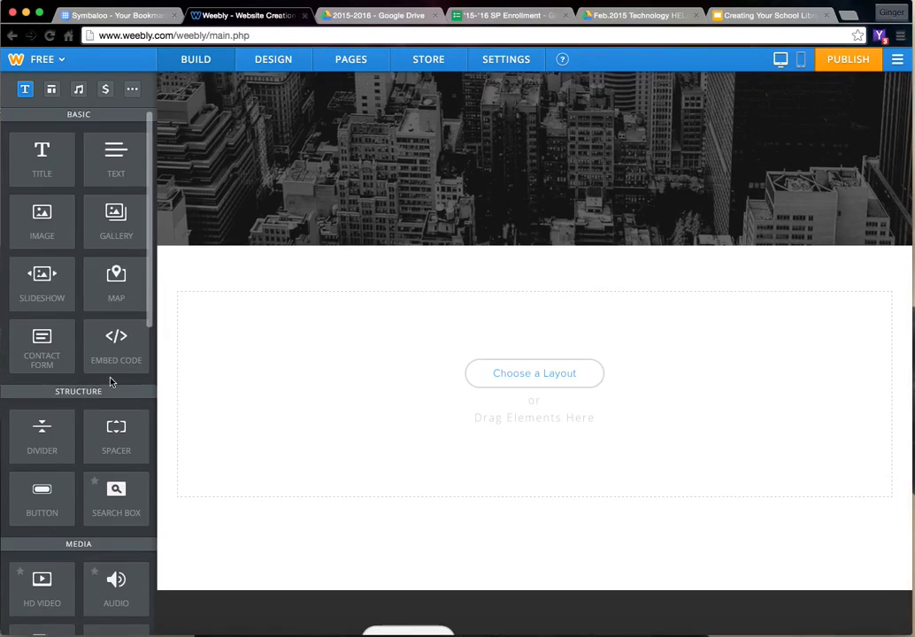
{"action": "scroll", "coordinate": [110, 382], "scroll_direction": "down", "scroll_amount": 3}
{"action": "scroll", "coordinate": [108, 381], "scroll_direction": "up", "scroll_amount": 3}
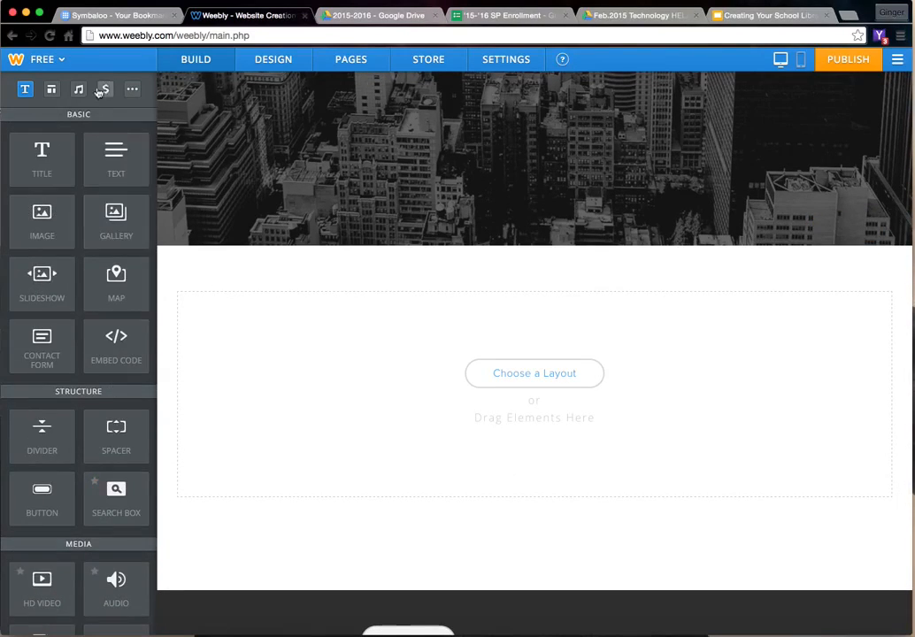
{"action": "left_click_drag", "start_coordinate": [116, 152], "coordinate": [357, 303]}
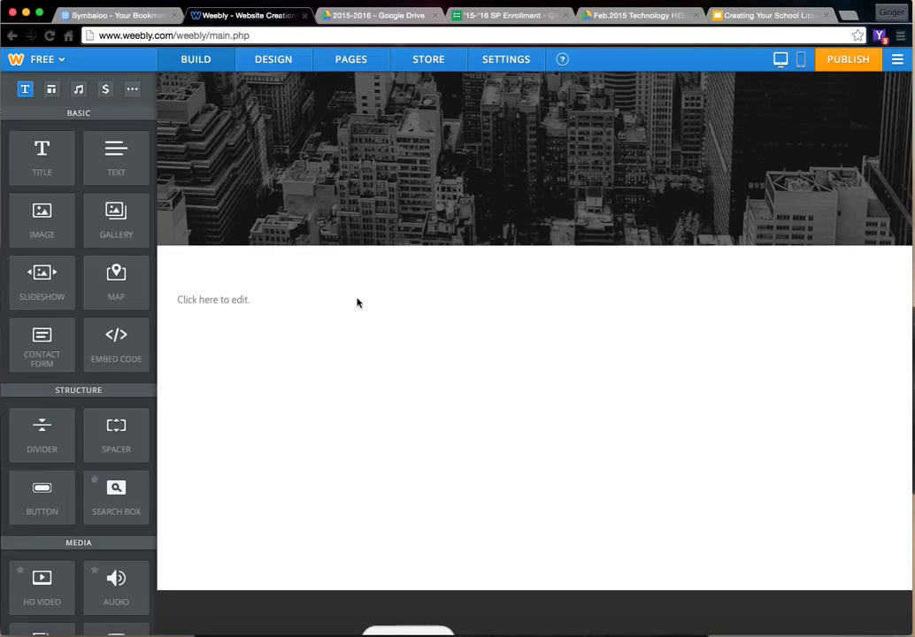
{"action": "left_click", "coordinate": [227, 298]}
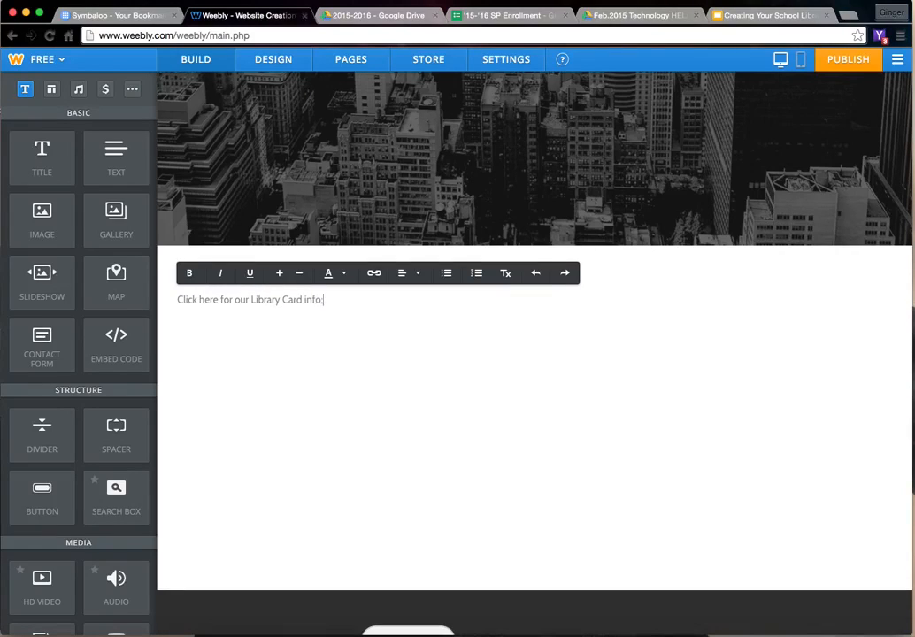
- Add a File element directly below the library card text
{"action": "scroll", "coordinate": [253, 303], "scroll_direction": "down", "scroll_amount": 1}
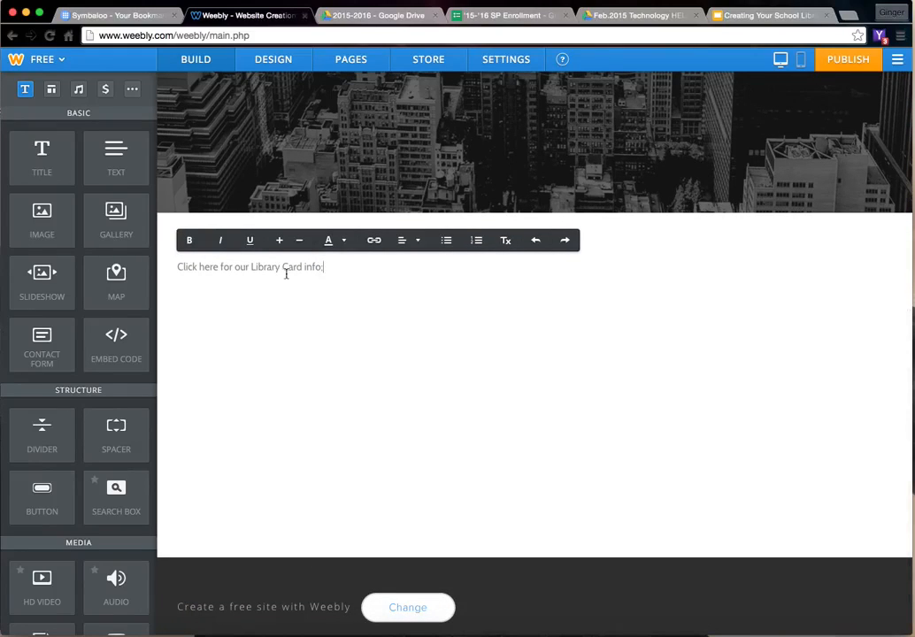
{"action": "scroll", "coordinate": [124, 424], "scroll_direction": "down", "scroll_amount": 3}
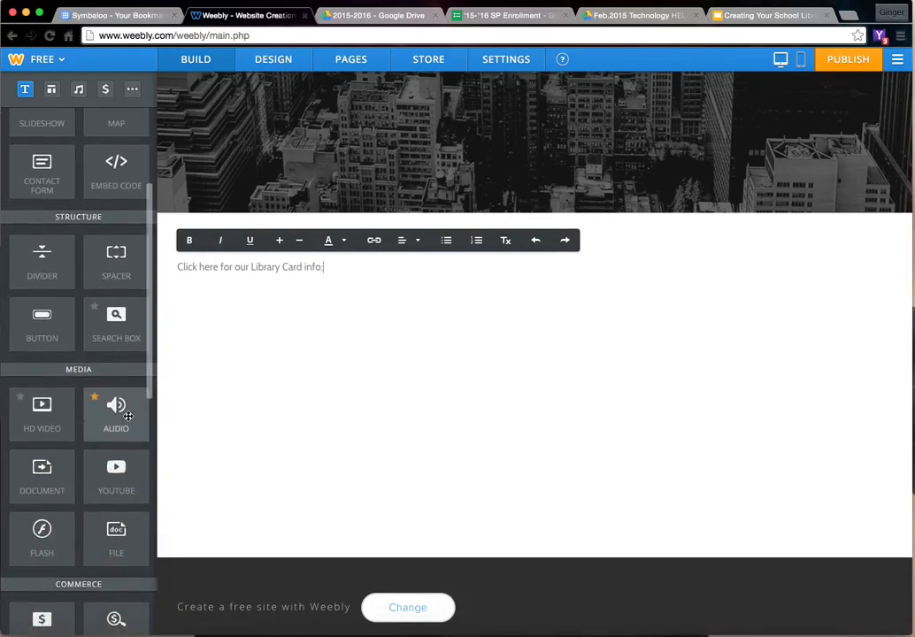
{"action": "scroll", "coordinate": [128, 416], "scroll_direction": "down", "scroll_amount": 2}
{"action": "left_click_drag", "start_coordinate": [125, 423], "coordinate": [310, 302]}
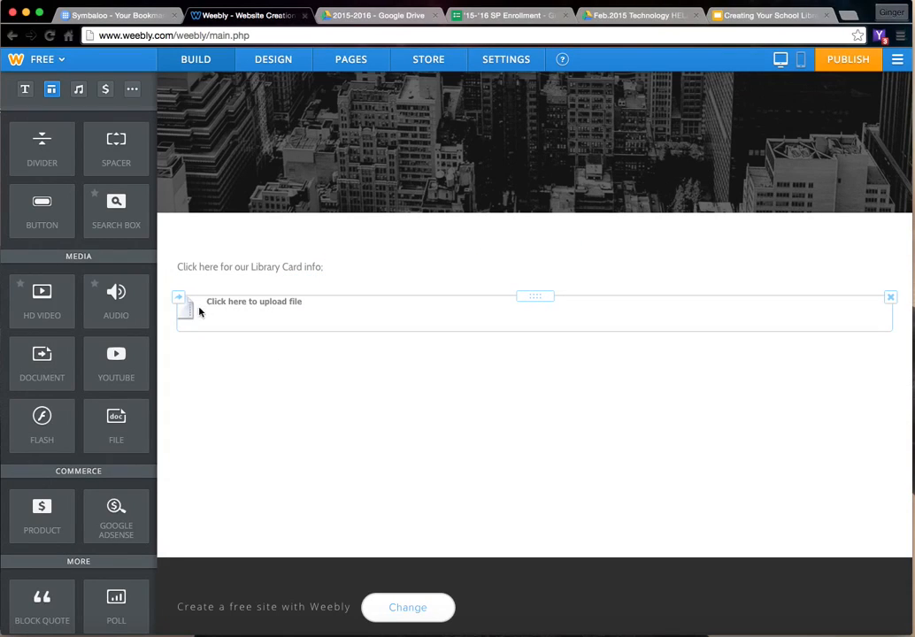
- Upload PublicLibraryflier.pdf from the SMMHS folder into the File element and check its settings
{"action": "left_click", "coordinate": [237, 301]}
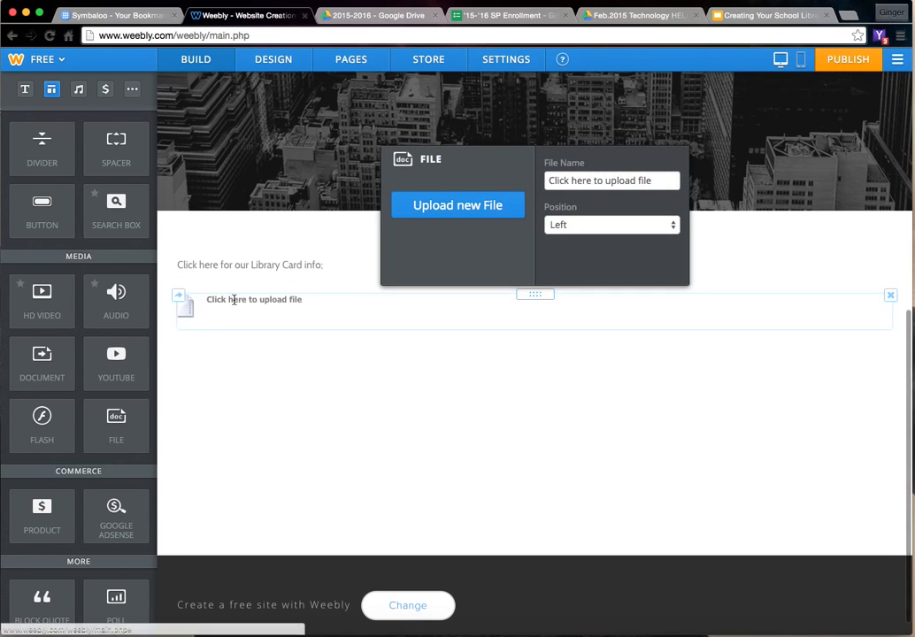
{"action": "left_click", "coordinate": [429, 217]}
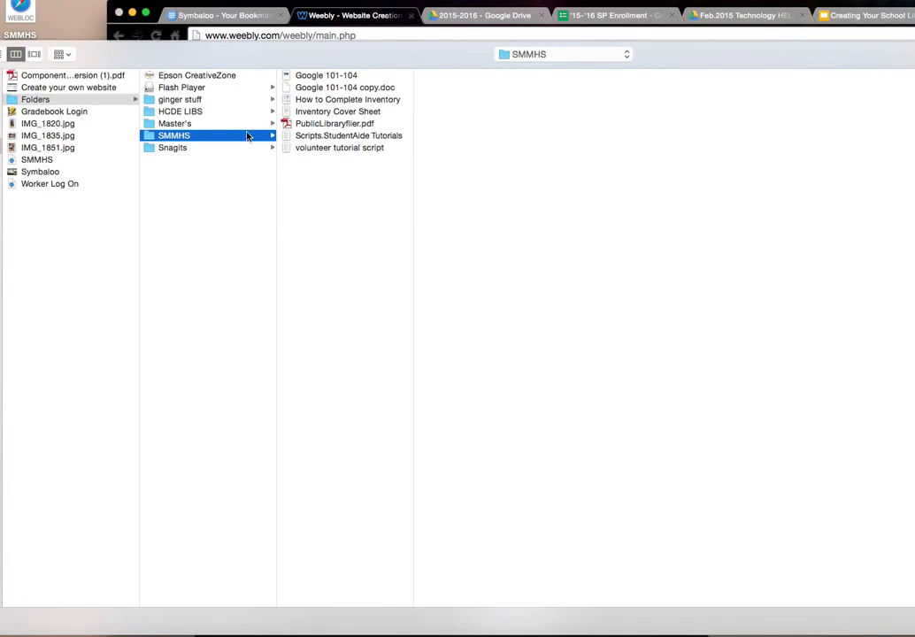
{"action": "double_click", "coordinate": [326, 124]}
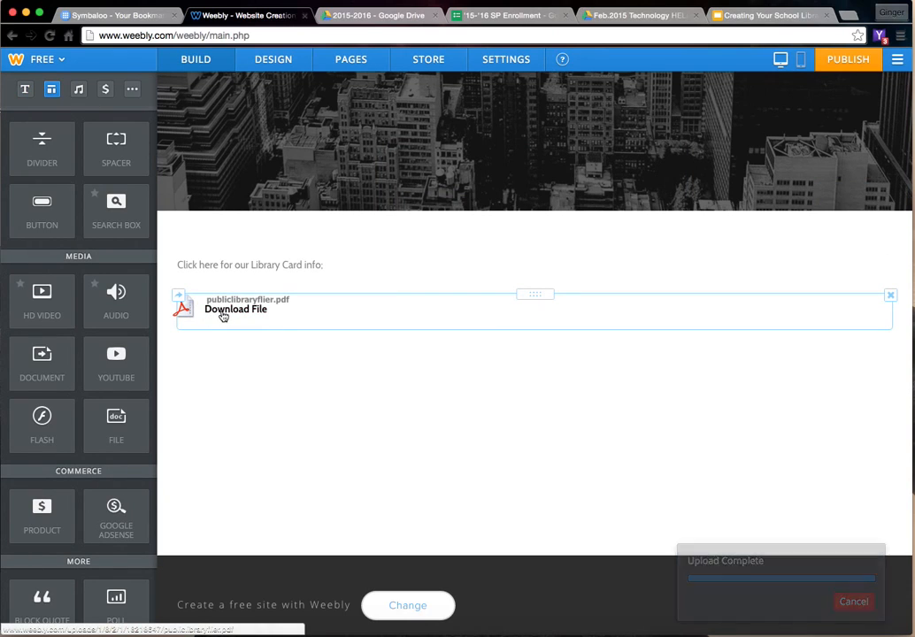
{"action": "left_click", "coordinate": [223, 313]}
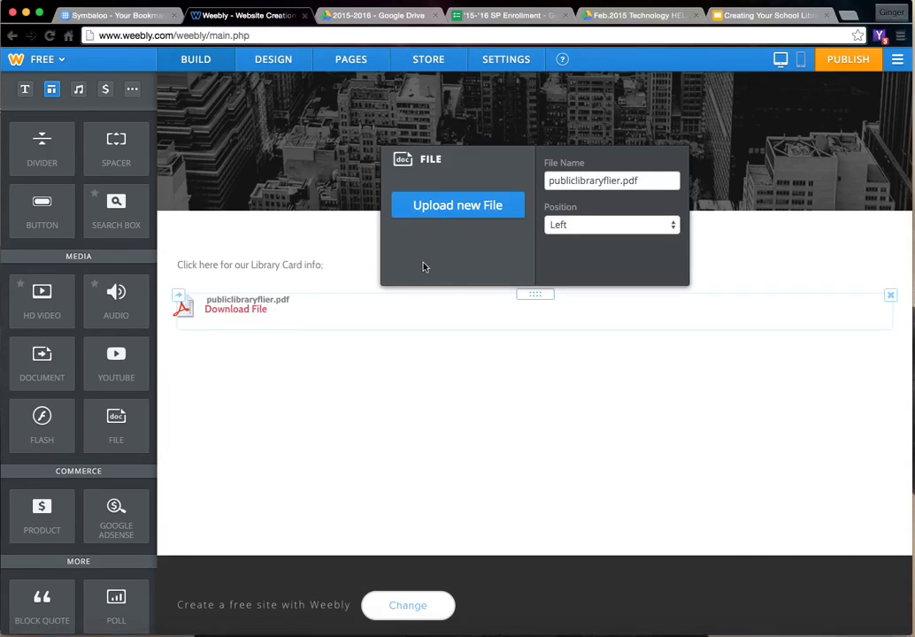
{"action": "left_click", "coordinate": [271, 231]}
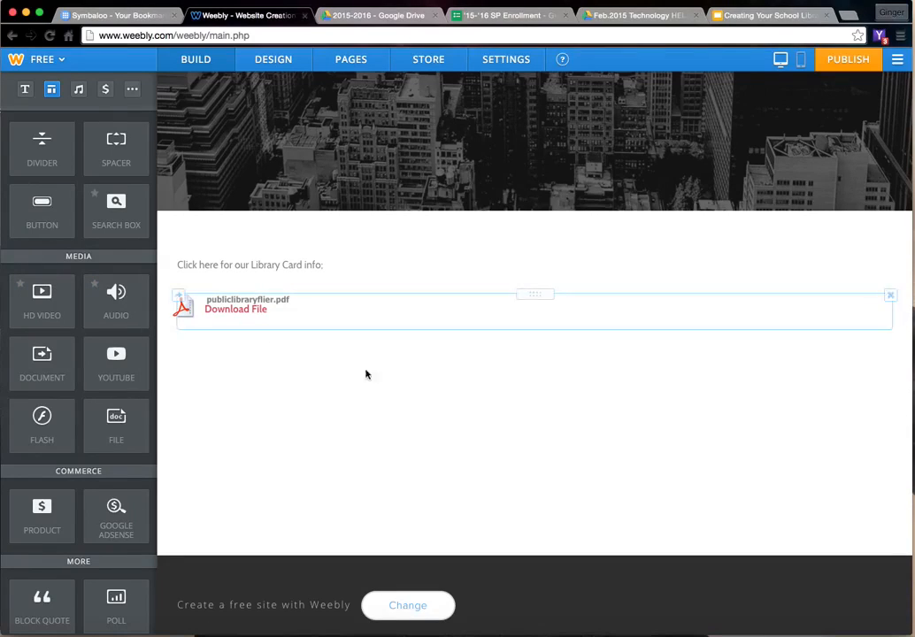
- Add a Document element below the download file and upload PublicLibraryflier.pdf from the SMMHS folder into it
{"action": "scroll", "coordinate": [269, 357], "scroll_direction": "down", "scroll_amount": 1}
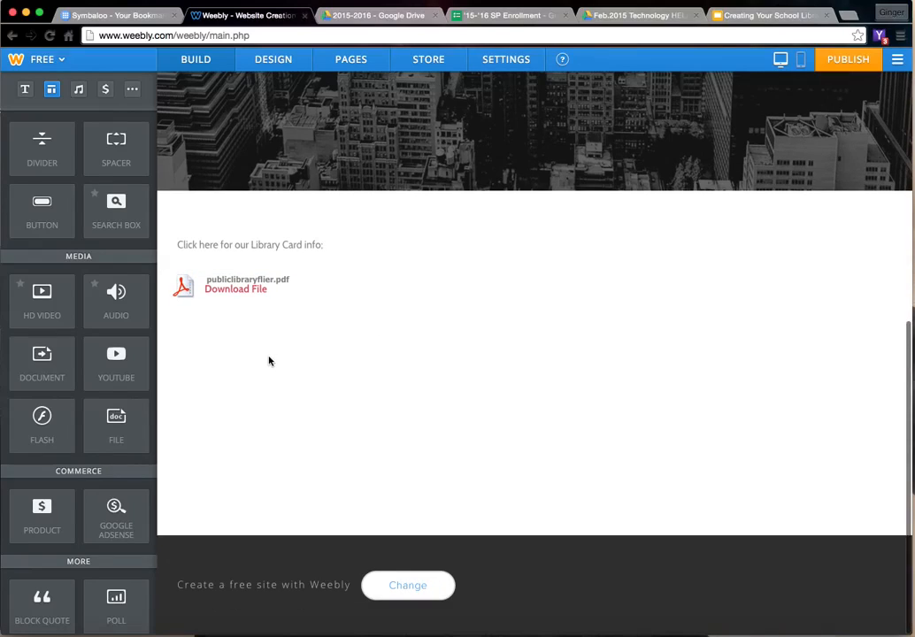
{"action": "left_click_drag", "start_coordinate": [40, 359], "coordinate": [364, 370]}
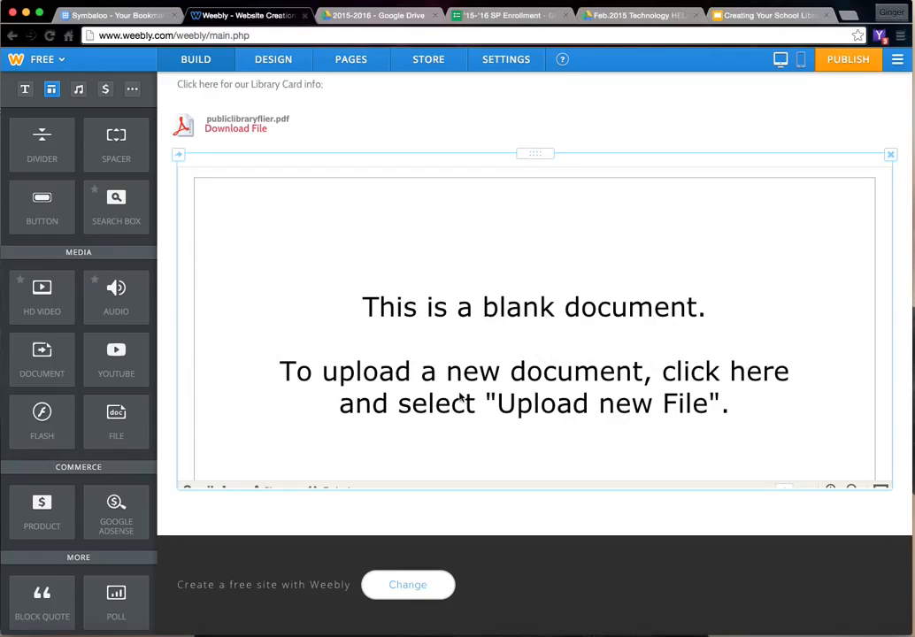
{"action": "left_click", "coordinate": [504, 326]}
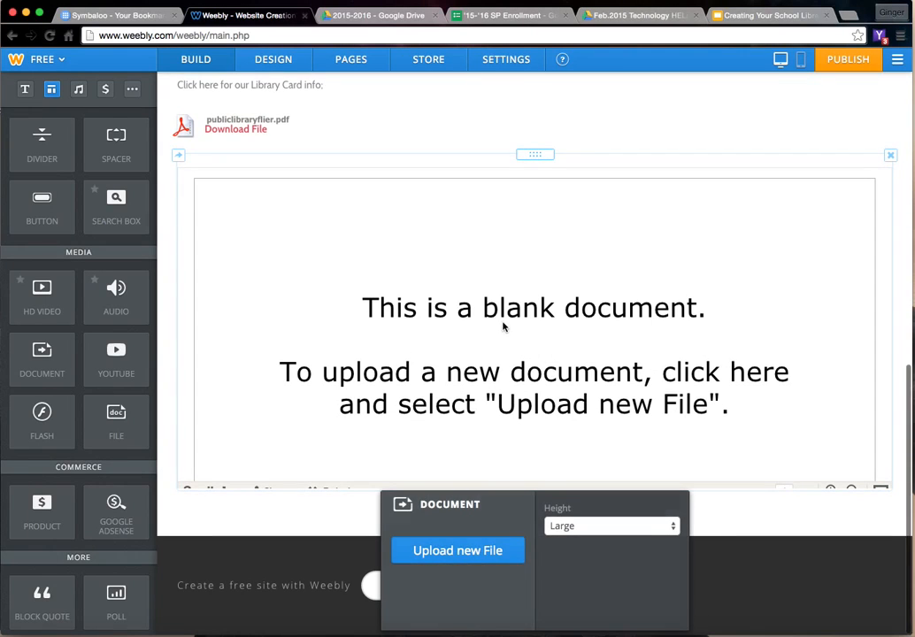
{"action": "left_click", "coordinate": [466, 558]}
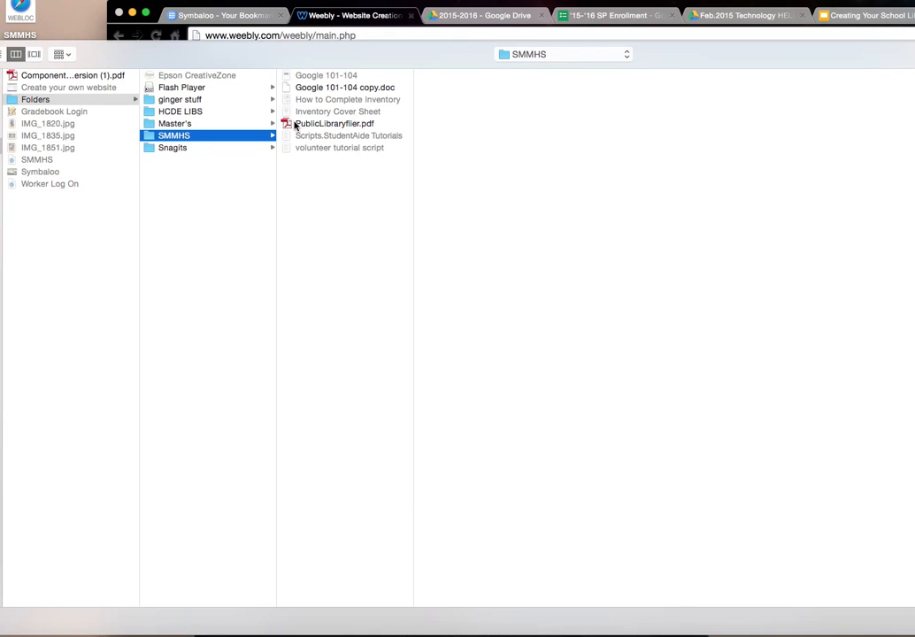
{"action": "double_click", "coordinate": [296, 126]}
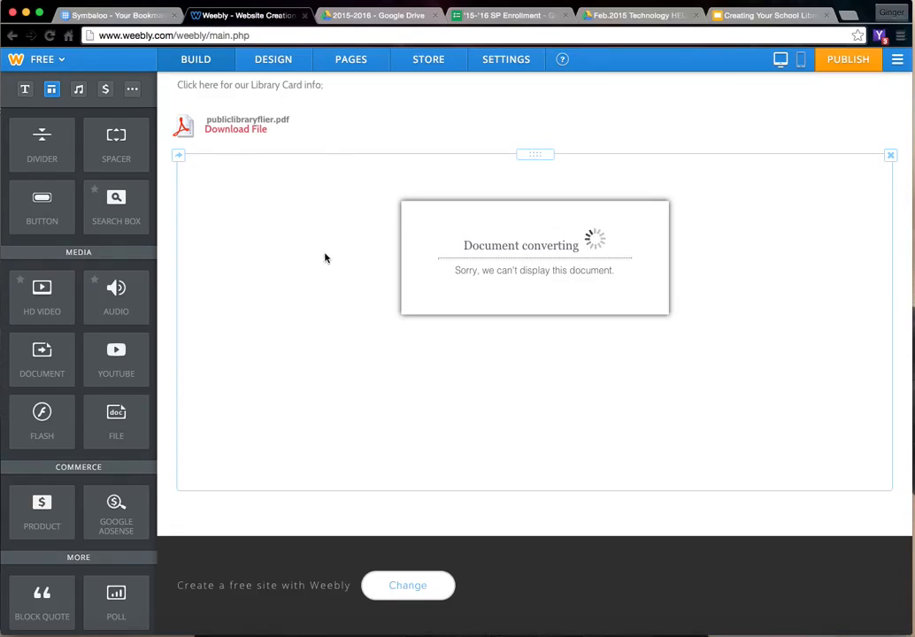
{"action": "scroll", "coordinate": [331, 257], "scroll_direction": "down", "scroll_amount": 1}
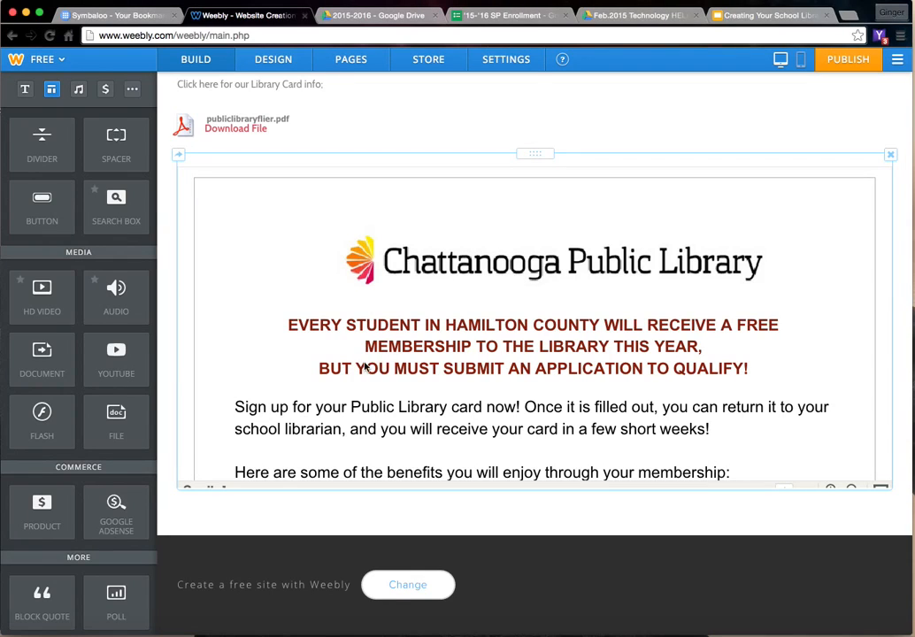
- Set the embedded library flier document's height to Extra Large
{"action": "left_click", "coordinate": [368, 432]}
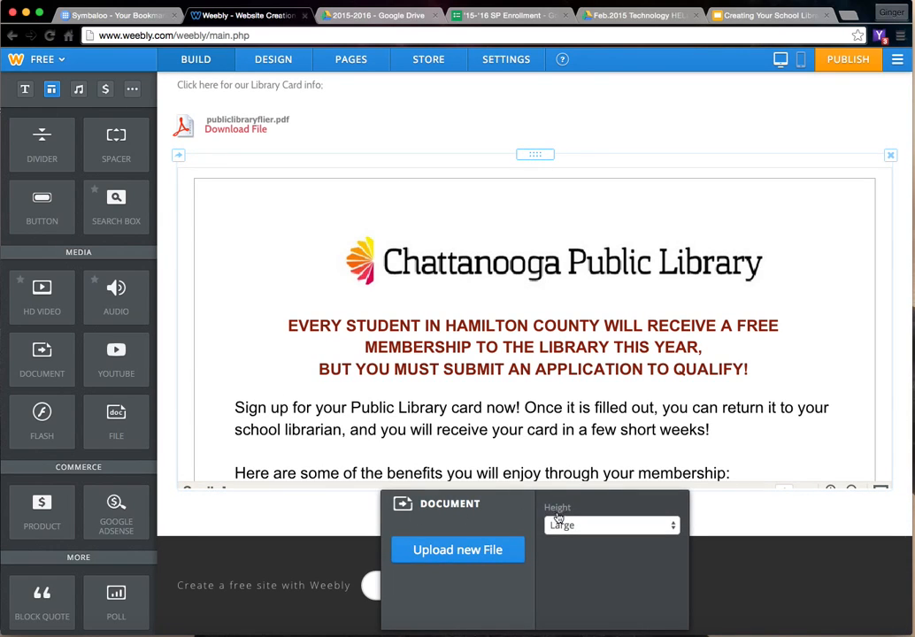
{"action": "left_click", "coordinate": [563, 527]}
{"action": "left_click", "coordinate": [564, 539]}
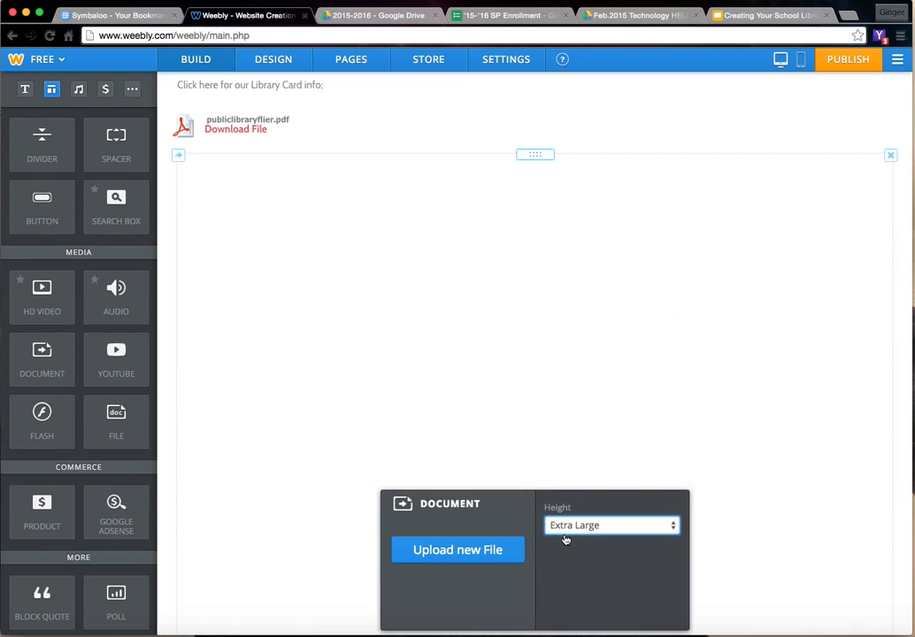
{"action": "scroll", "coordinate": [266, 429], "scroll_direction": "down", "scroll_amount": 2}
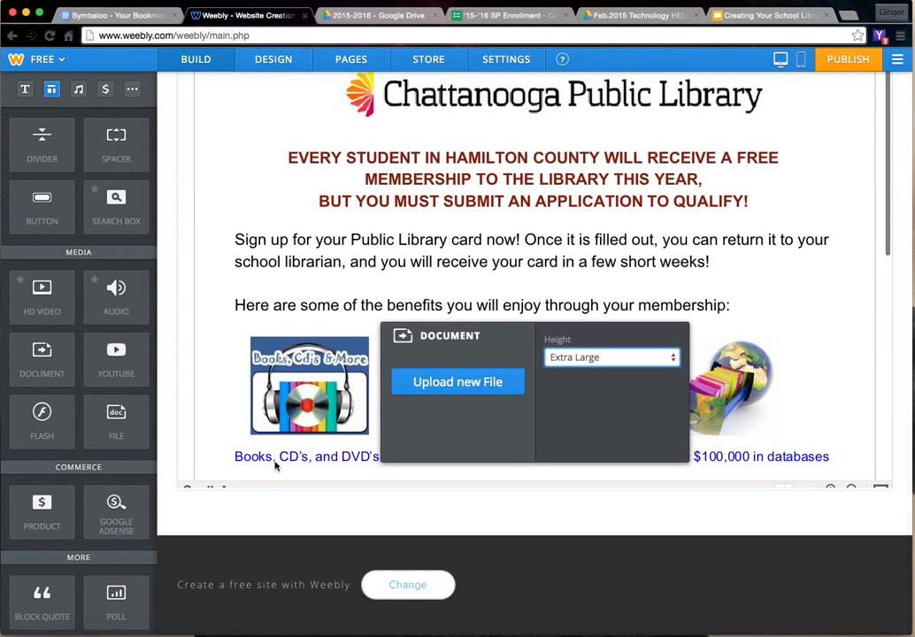
{"action": "scroll", "coordinate": [275, 465], "scroll_direction": "up", "scroll_amount": 2}
{"action": "scroll", "coordinate": [273, 452], "scroll_direction": "up", "scroll_amount": 1}
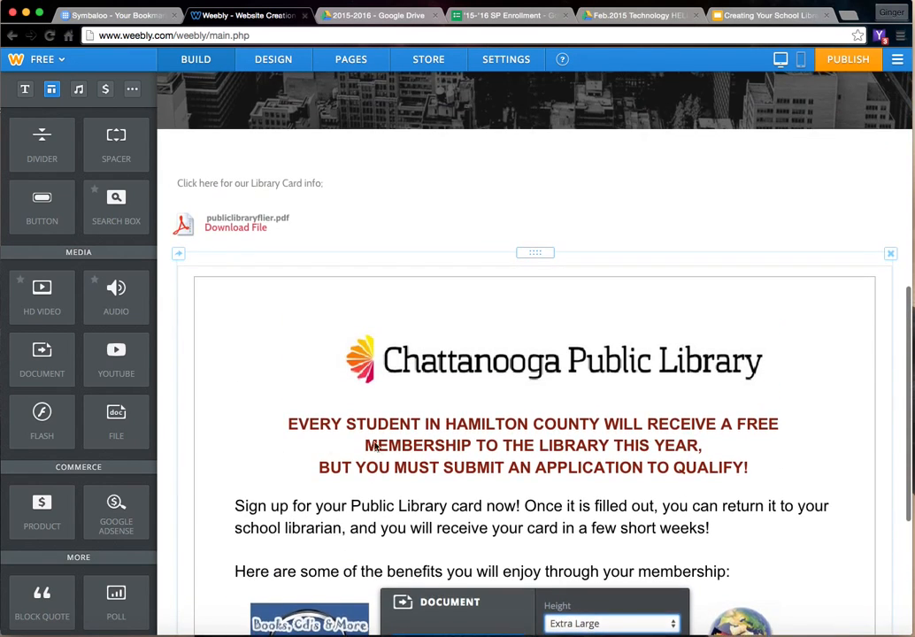
{"action": "scroll", "coordinate": [284, 398], "scroll_direction": "down", "scroll_amount": 2}
{"action": "scroll", "coordinate": [289, 361], "scroll_direction": "up", "scroll_amount": 3}
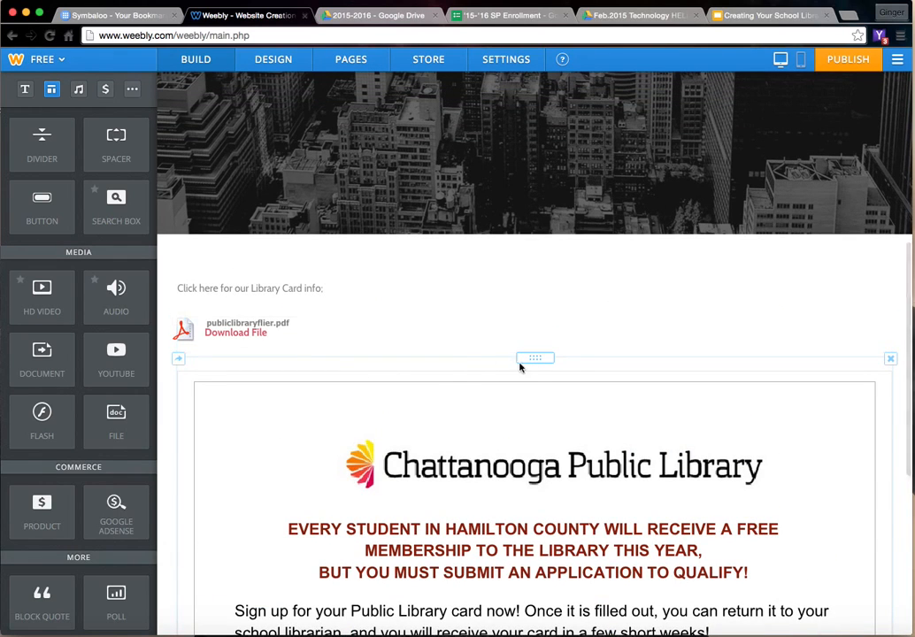
- Move the embedded flier document beside the library card text so it forms a second column on its right
{"action": "left_click_drag", "start_coordinate": [527, 359], "coordinate": [889, 281]}
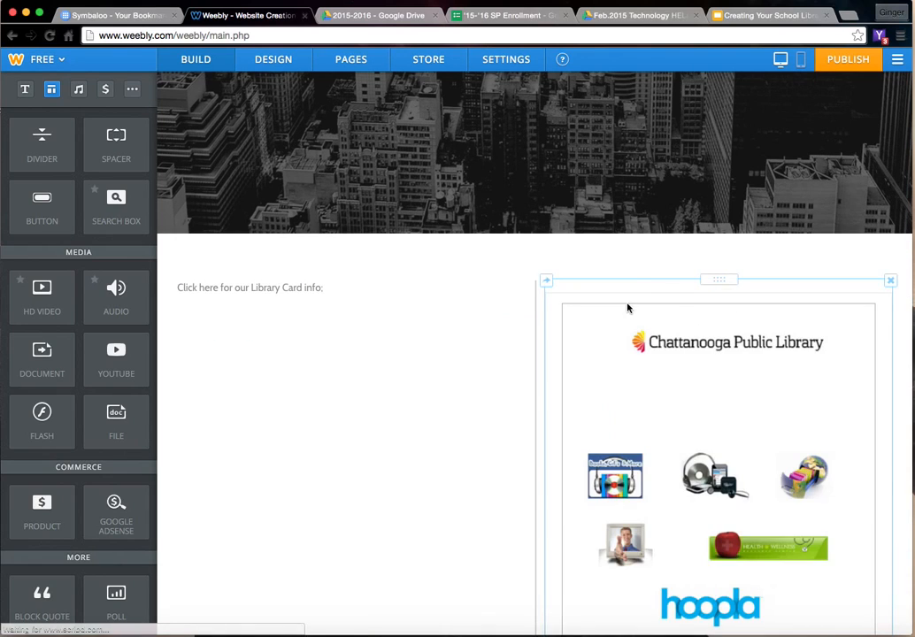
{"action": "scroll", "coordinate": [412, 317], "scroll_direction": "down", "scroll_amount": 3}
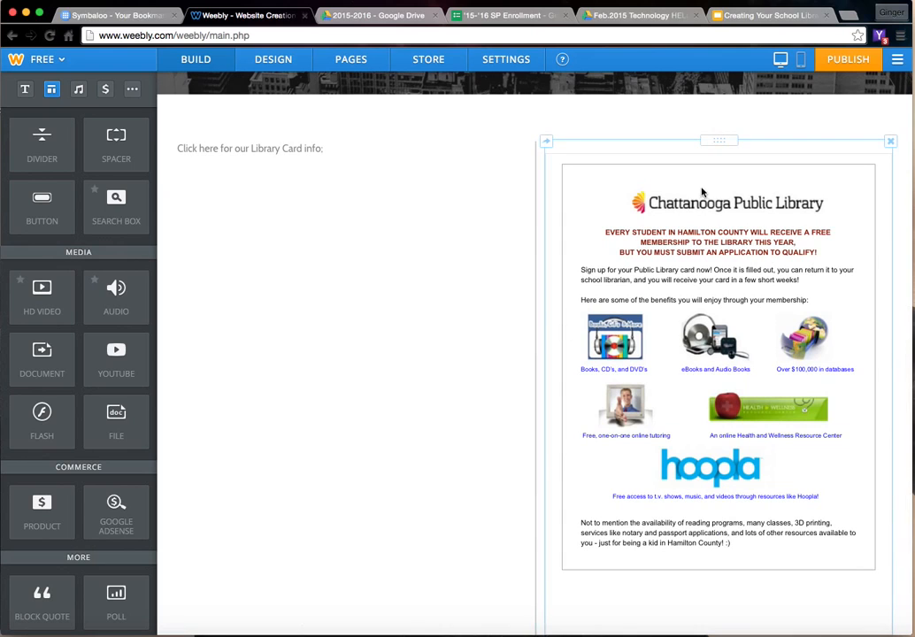
{"action": "scroll", "coordinate": [644, 298], "scroll_direction": "down", "scroll_amount": 5}
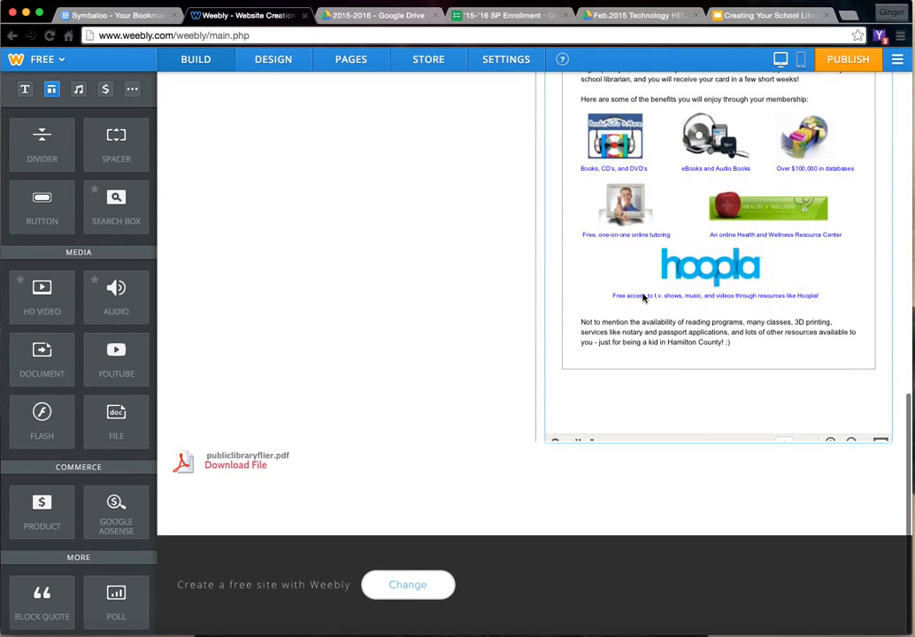
{"action": "scroll", "coordinate": [639, 299], "scroll_direction": "up", "scroll_amount": 3}
{"action": "scroll", "coordinate": [637, 301], "scroll_direction": "up", "scroll_amount": 4}
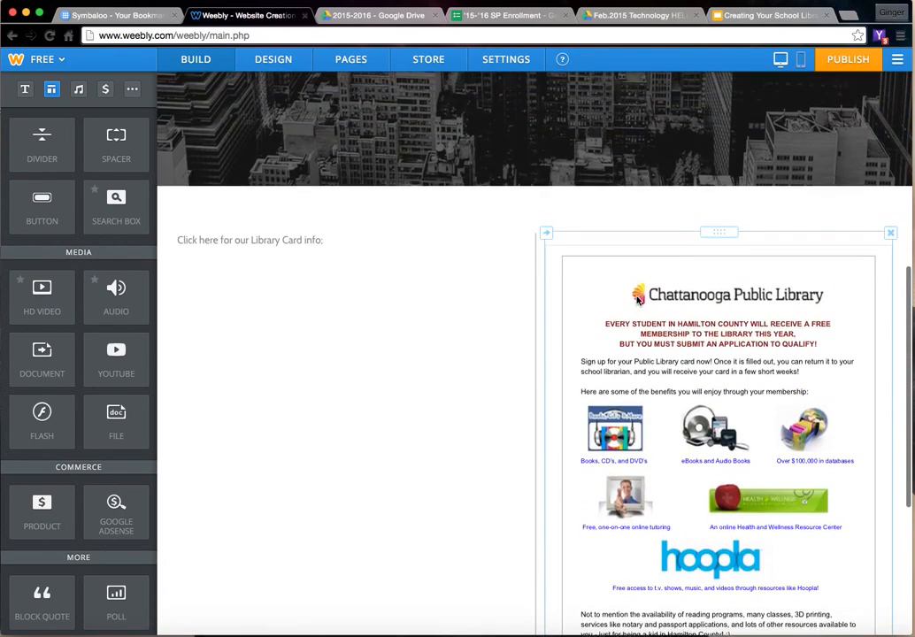
- Move the publiclibraryflier.pdf download element into the left column, directly below the library card text
{"action": "scroll", "coordinate": [638, 301], "scroll_direction": "down", "scroll_amount": 4}
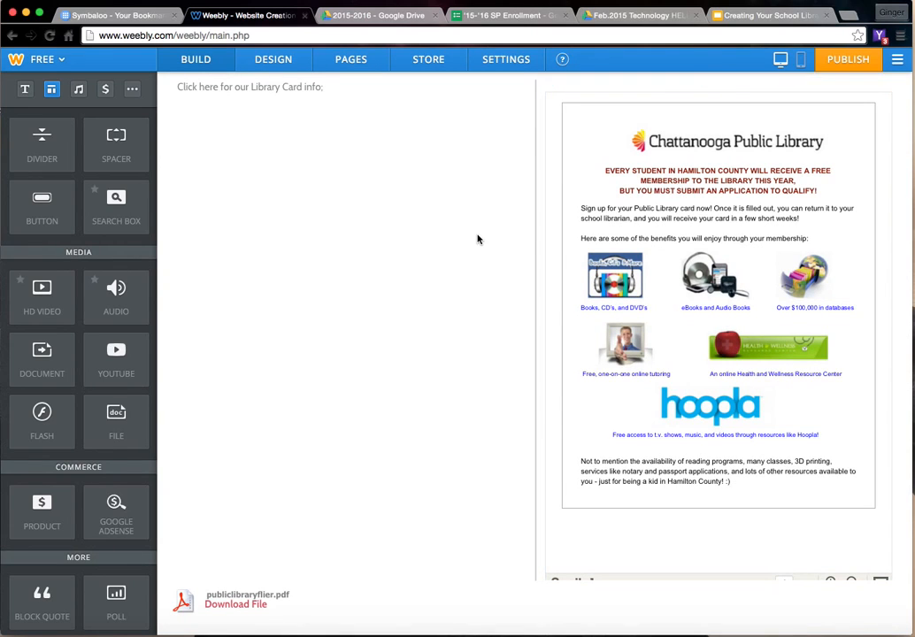
{"action": "scroll", "coordinate": [477, 239], "scroll_direction": "down", "scroll_amount": 3}
{"action": "scroll", "coordinate": [477, 239], "scroll_direction": "up", "scroll_amount": 5}
{"action": "scroll", "coordinate": [477, 239], "scroll_direction": "down", "scroll_amount": 3}
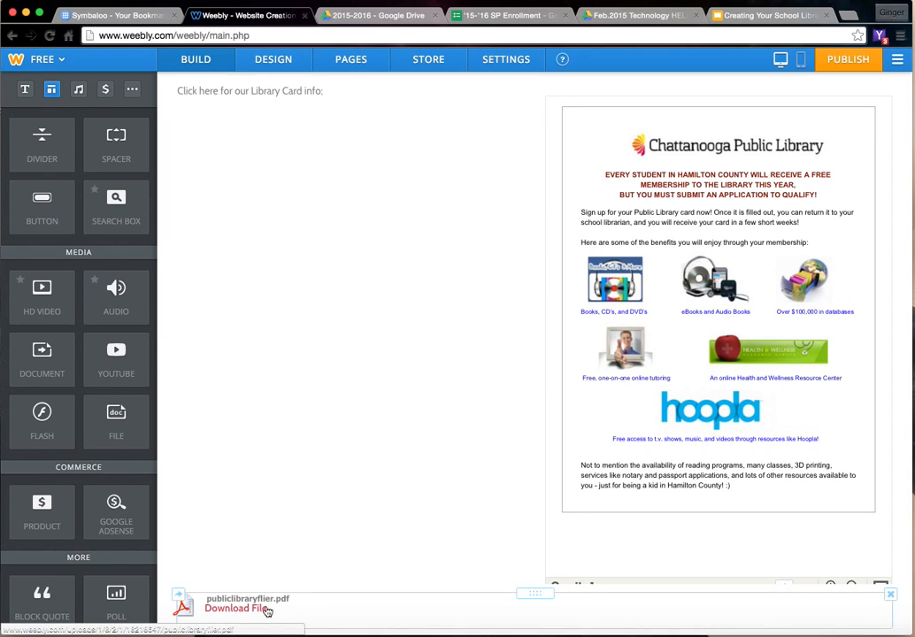
{"action": "left_click_drag", "start_coordinate": [531, 593], "coordinate": [316, 161]}
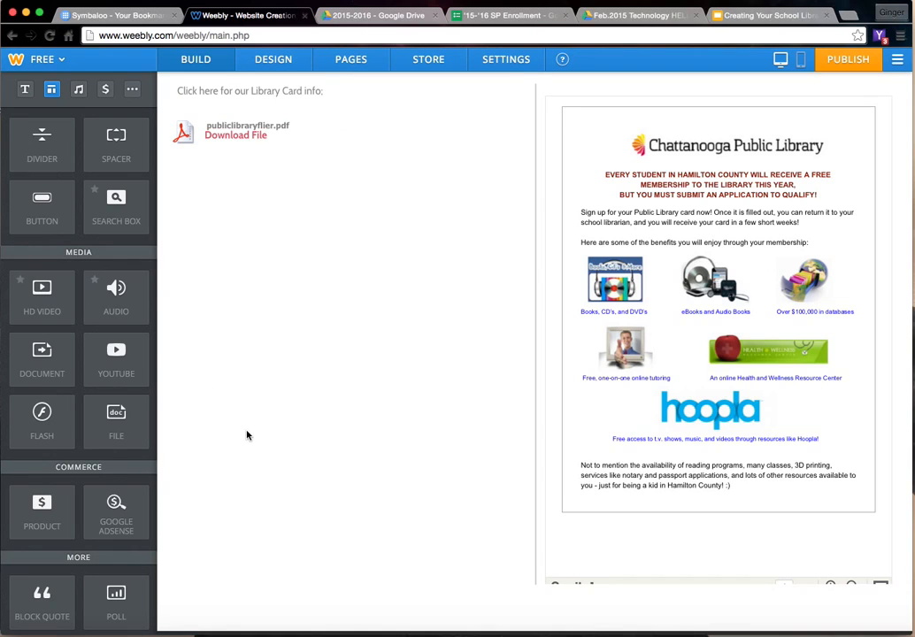
- Add a Gallery element across the full page width below the two columns
{"action": "scroll", "coordinate": [248, 433], "scroll_direction": "down", "scroll_amount": 2}
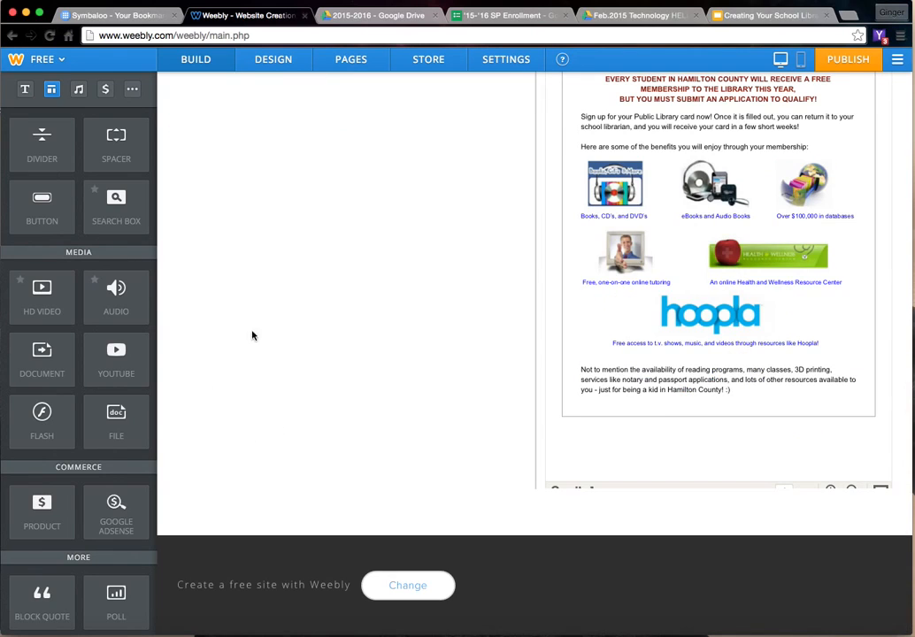
{"action": "scroll", "coordinate": [60, 333], "scroll_direction": "up", "scroll_amount": 5}
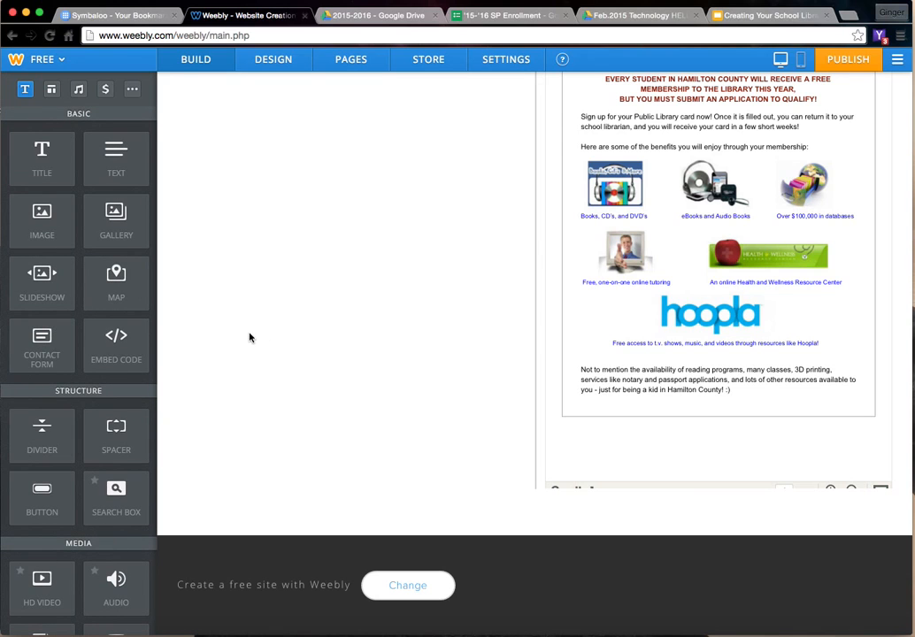
{"action": "scroll", "coordinate": [242, 314], "scroll_direction": "up", "scroll_amount": 6}
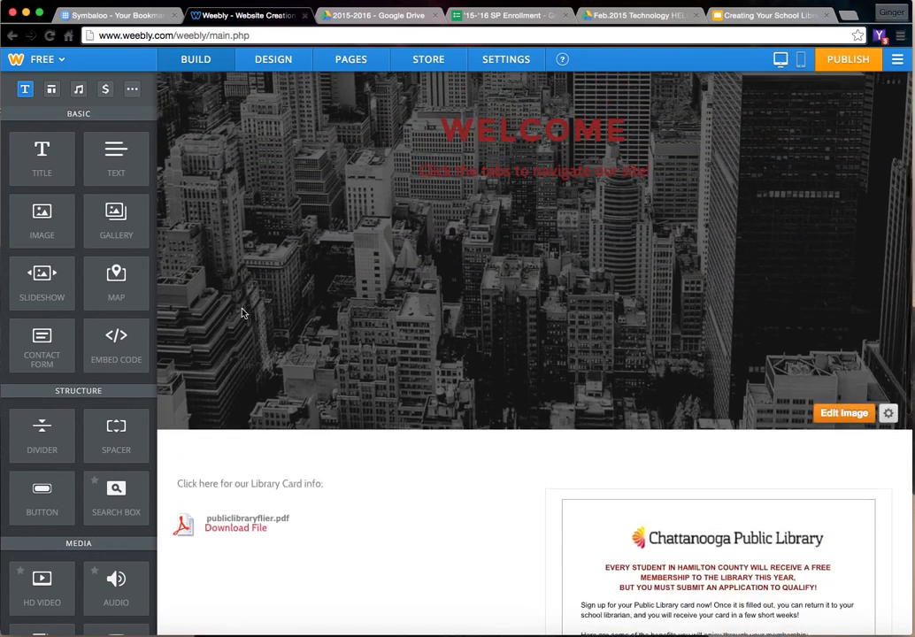
{"action": "scroll", "coordinate": [247, 325], "scroll_direction": "down", "scroll_amount": 2}
{"action": "scroll", "coordinate": [246, 325], "scroll_direction": "down", "scroll_amount": 5}
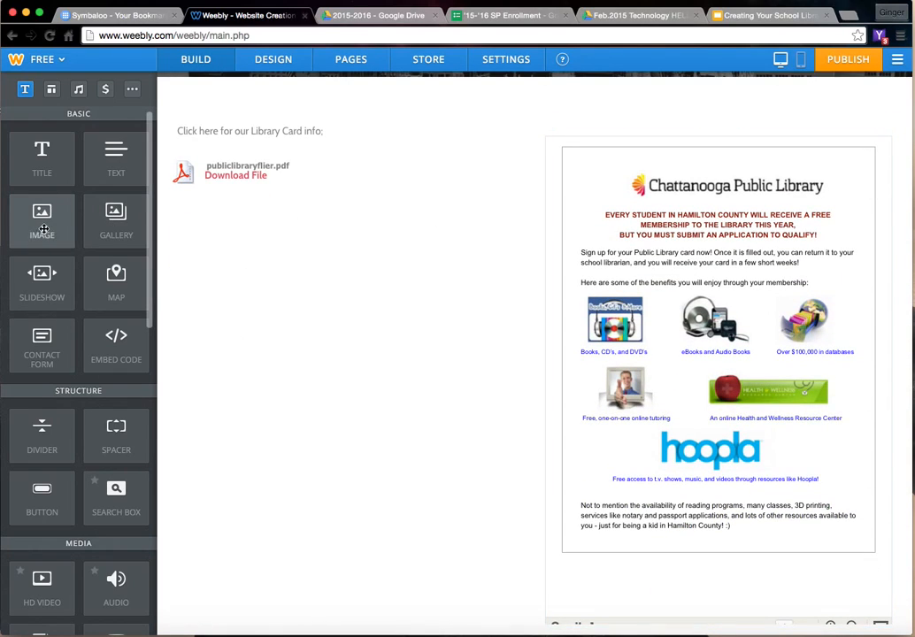
{"action": "left_click_drag", "start_coordinate": [116, 219], "coordinate": [453, 499]}
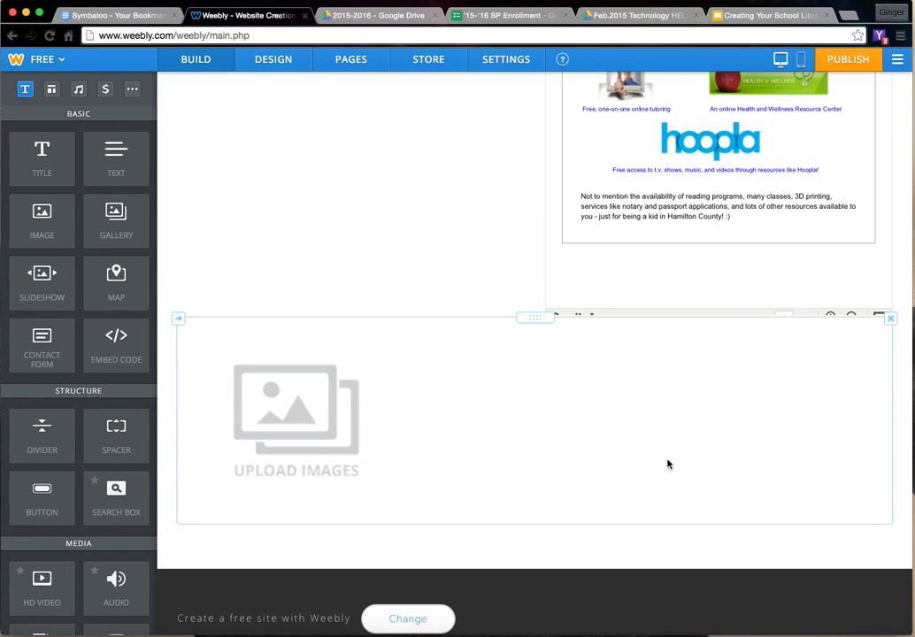
- Upload the desktop photos IMG_1820.jpg, IMG_1835.jpg and IMG_1851.jpg into the gallery
{"action": "left_click", "coordinate": [394, 417]}
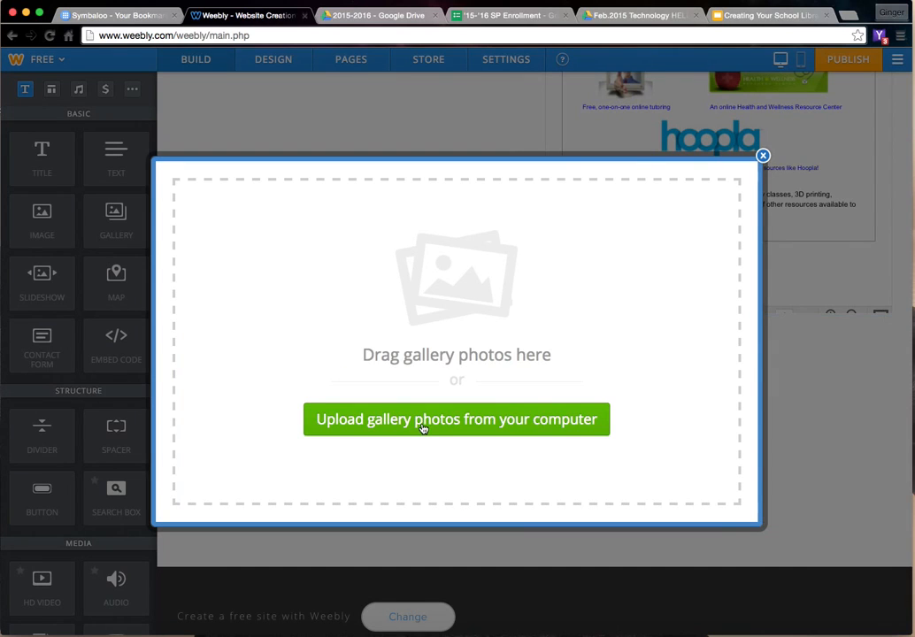
{"action": "left_click", "coordinate": [422, 428]}
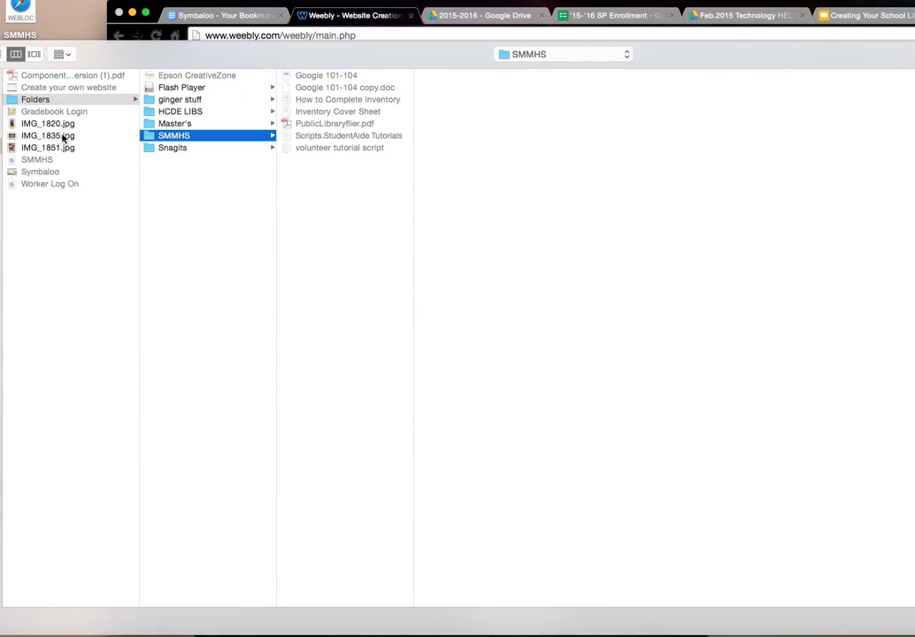
{"action": "left_click", "coordinate": [50, 123]}
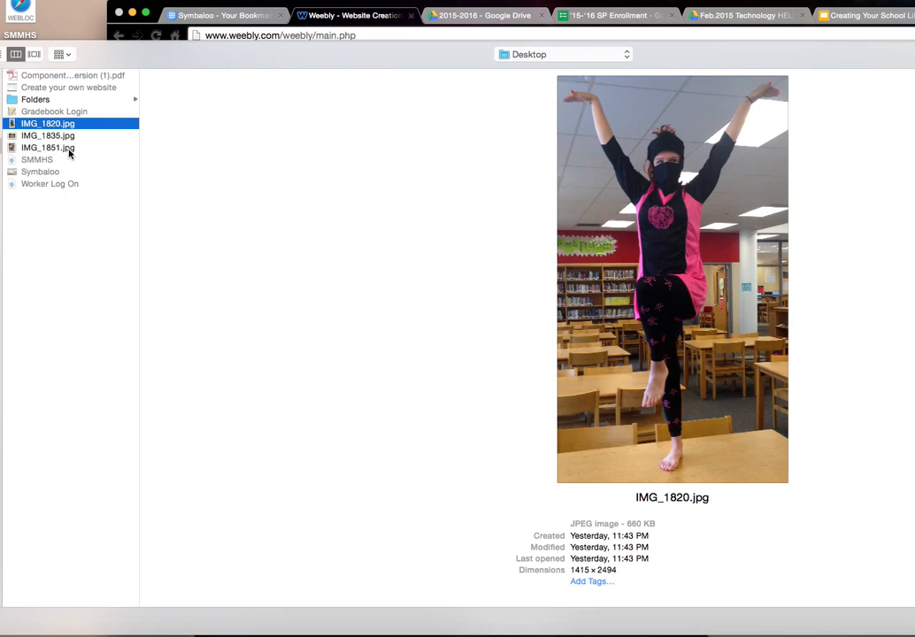
{"action": "left_click", "coordinate": [69, 149], "text": "shift"}
{"action": "left_click", "coordinate": [913, 622]}
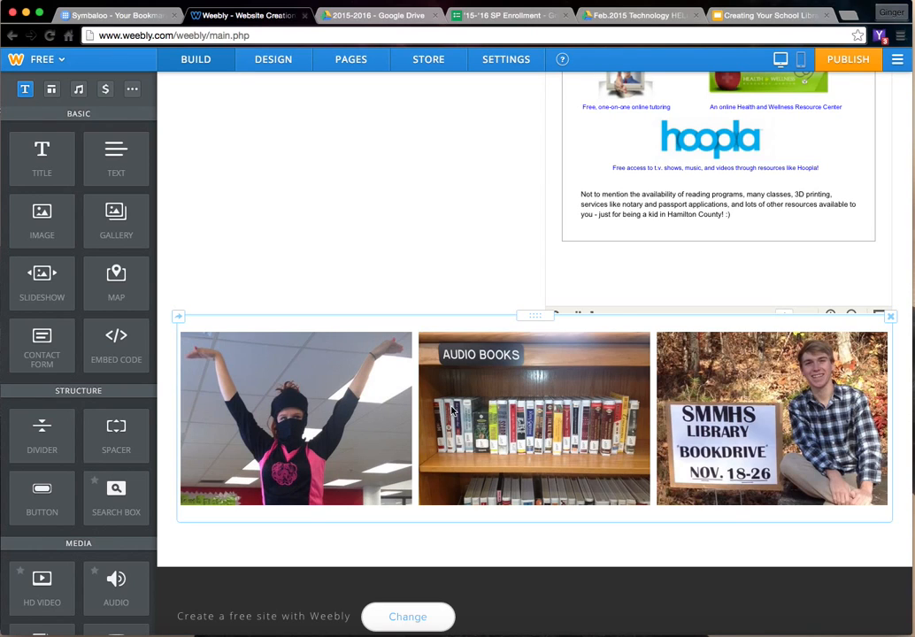
- Set the spacing above the photo gallery to Extra Large
{"action": "left_click", "coordinate": [452, 408]}
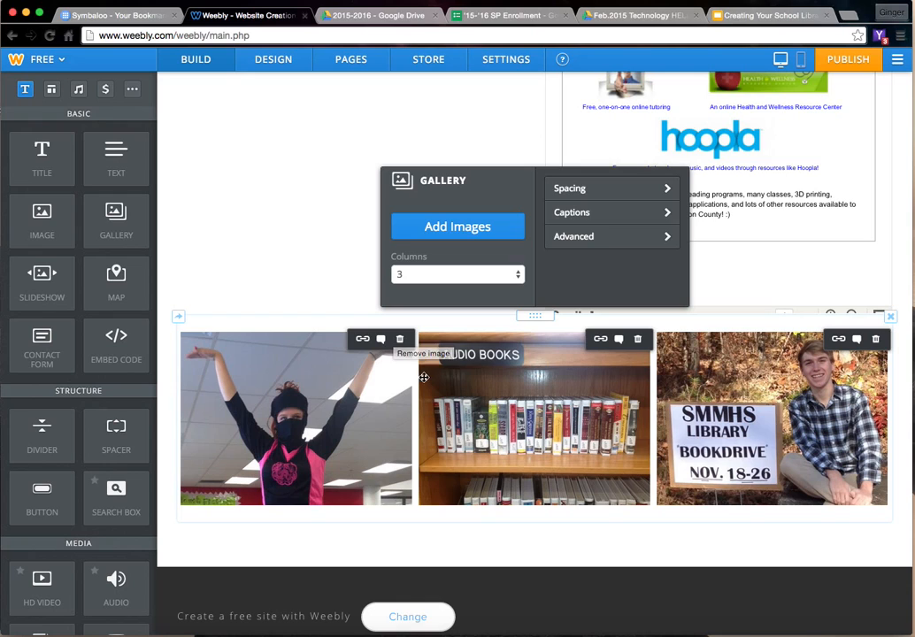
{"action": "left_click", "coordinate": [600, 189]}
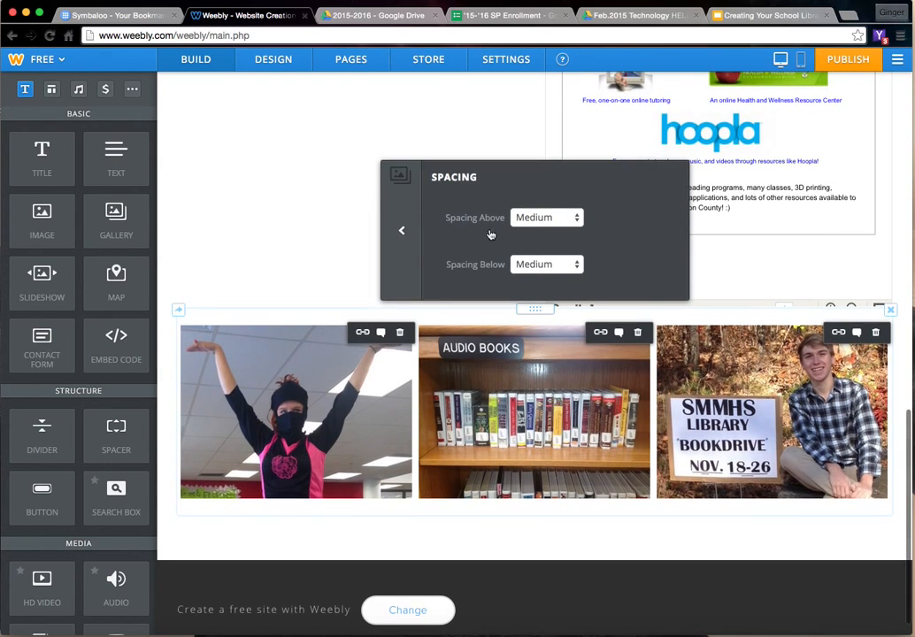
{"action": "left_click", "coordinate": [553, 217]}
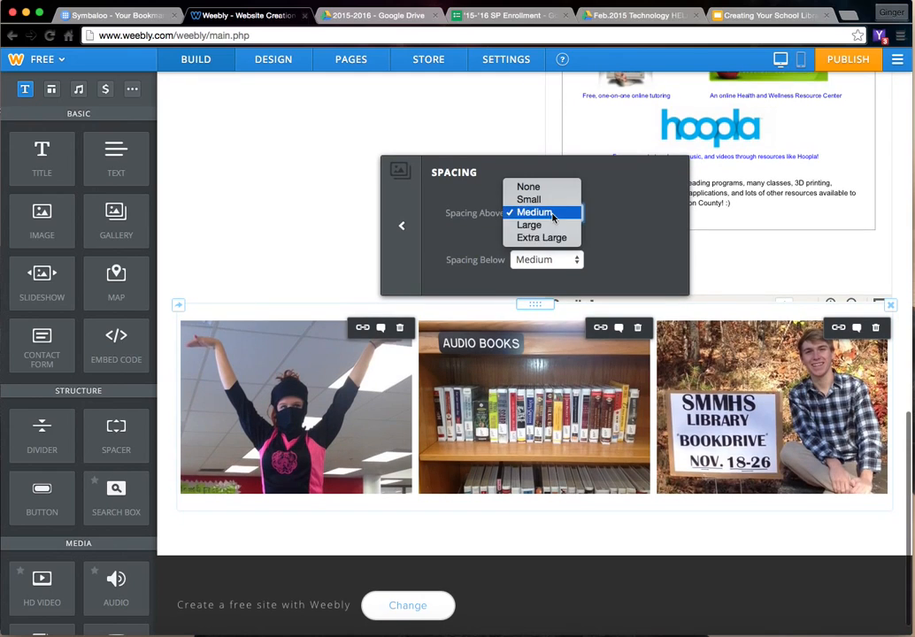
{"action": "left_click", "coordinate": [541, 238]}
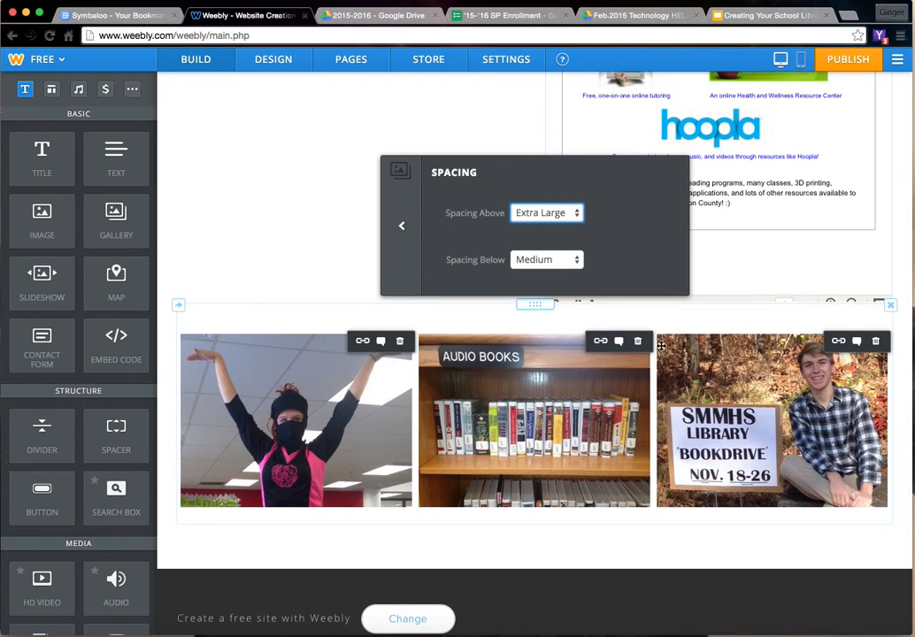
- Examine the photo gallery's caption display options
{"action": "left_click", "coordinate": [406, 230]}
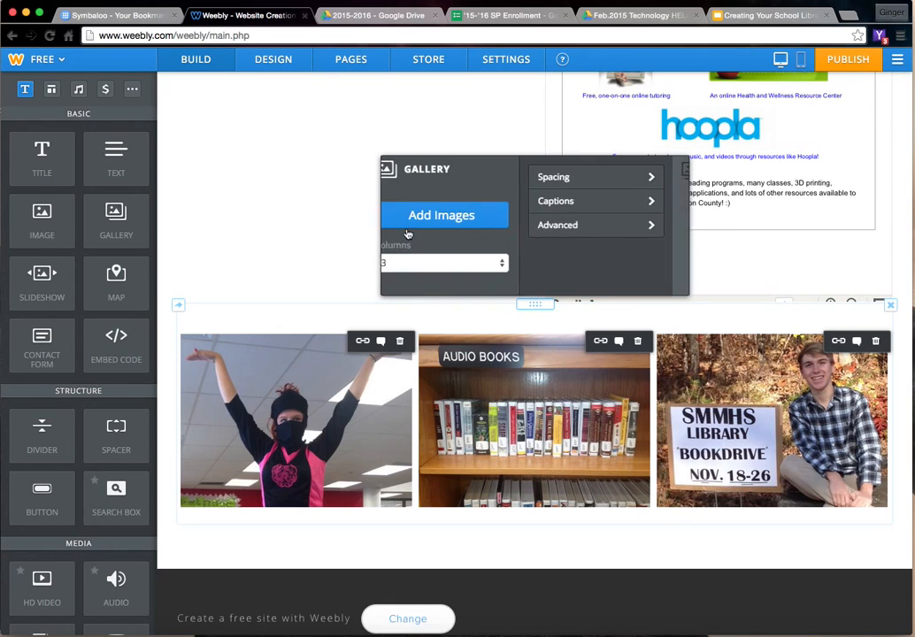
{"action": "left_click", "coordinate": [638, 207]}
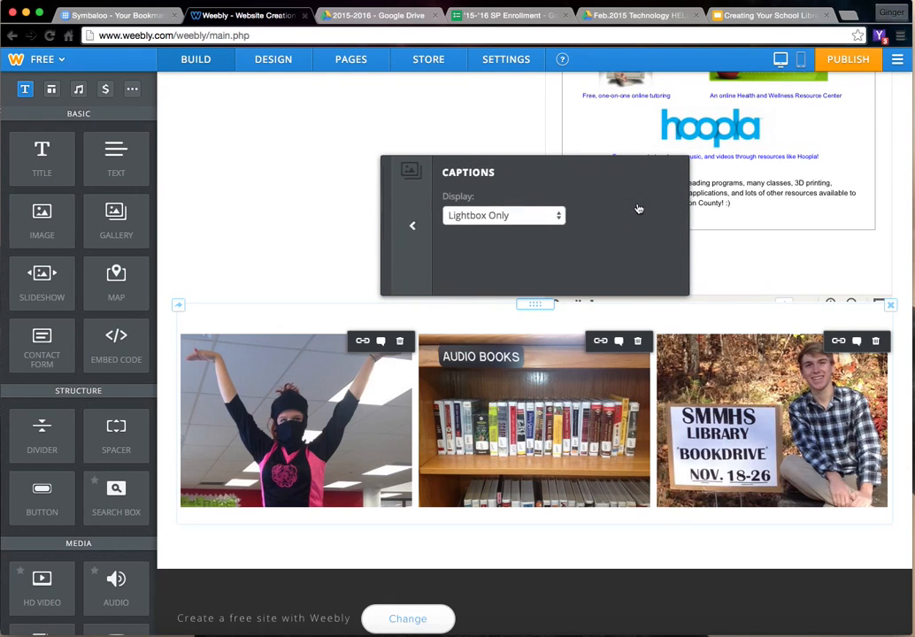
{"action": "left_click", "coordinate": [525, 219]}
{"action": "left_click", "coordinate": [403, 228]}
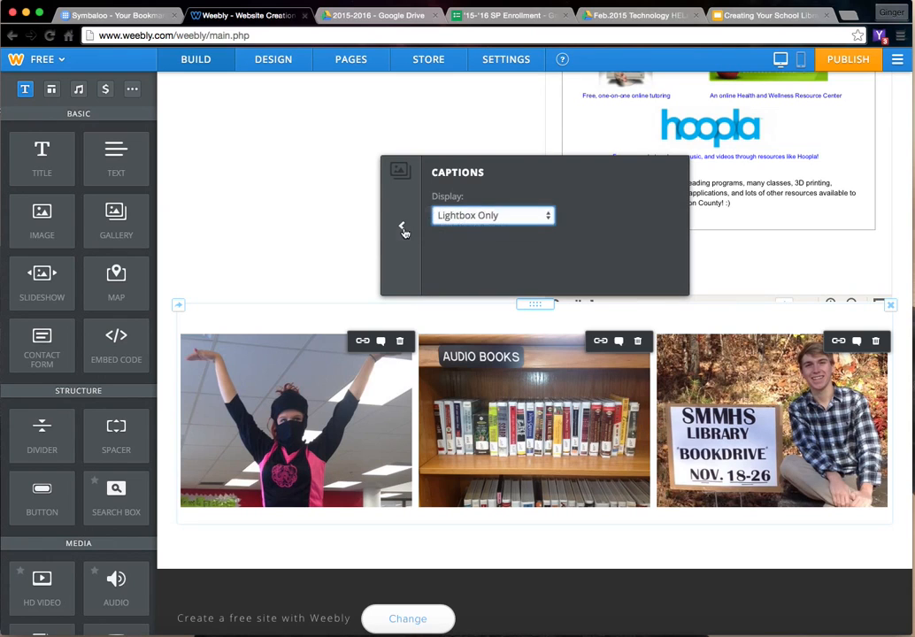
{"action": "left_click", "coordinate": [402, 228]}
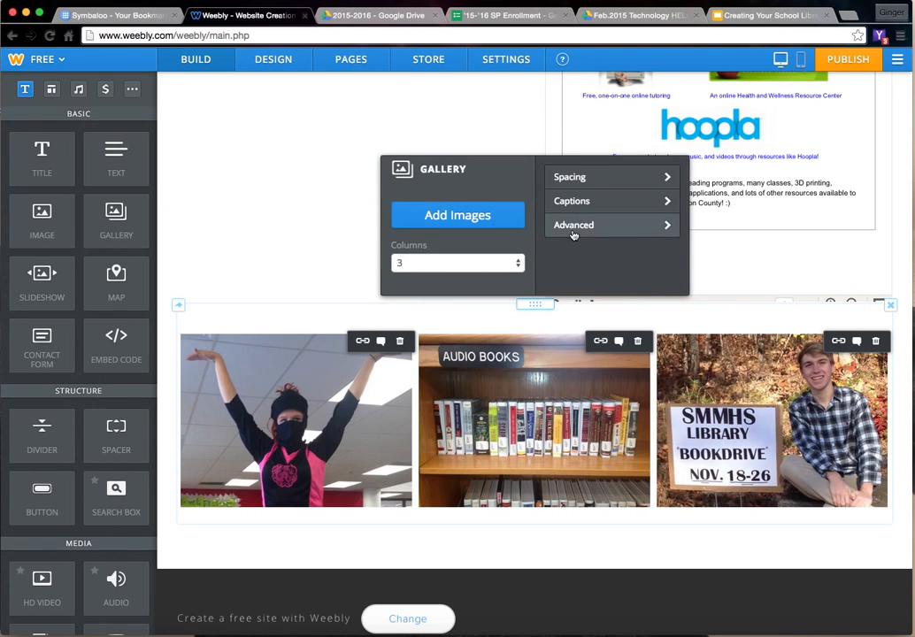
- Preview Square cropping on the gallery photos and settle on a cropping of None
{"action": "left_click", "coordinate": [572, 232]}
{"action": "scroll", "coordinate": [517, 228], "scroll_direction": "down", "scroll_amount": 1}
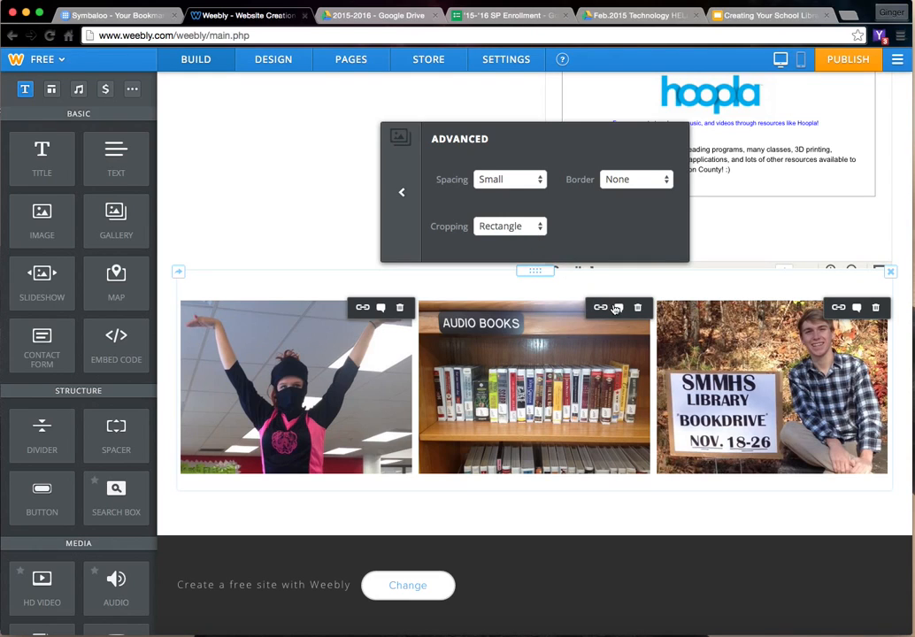
{"action": "left_click", "coordinate": [511, 227]}
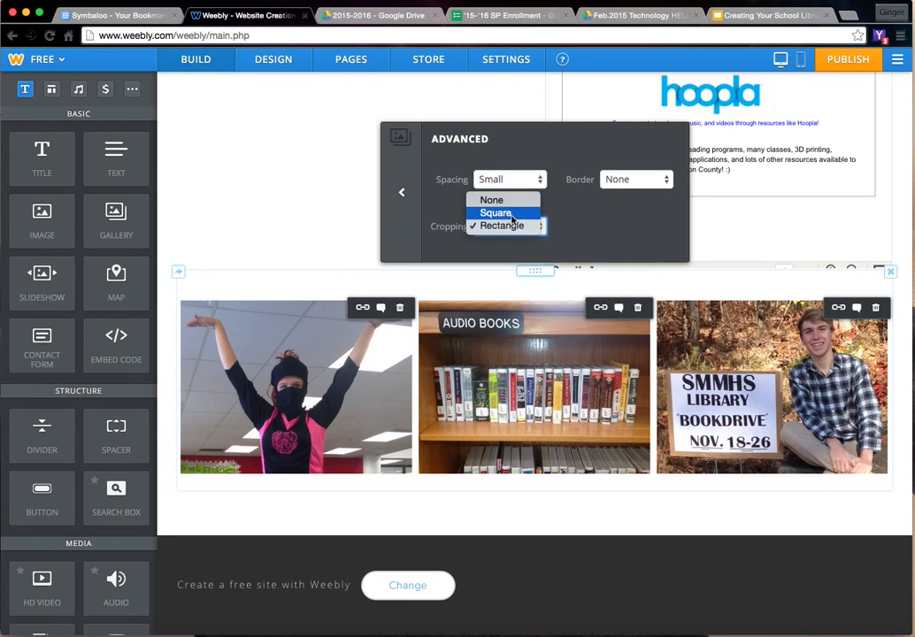
{"action": "left_click", "coordinate": [512, 216]}
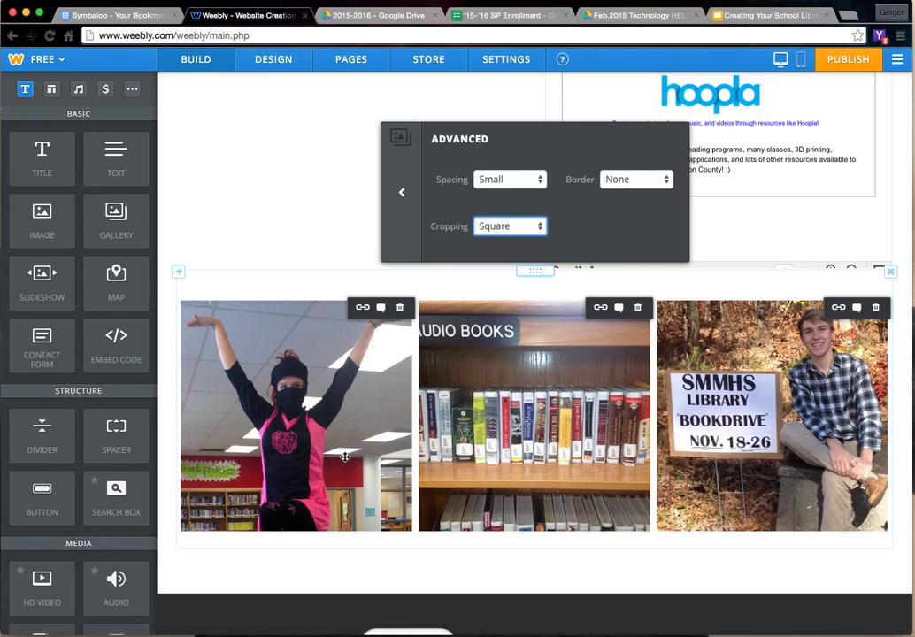
{"action": "left_click", "coordinate": [514, 230]}
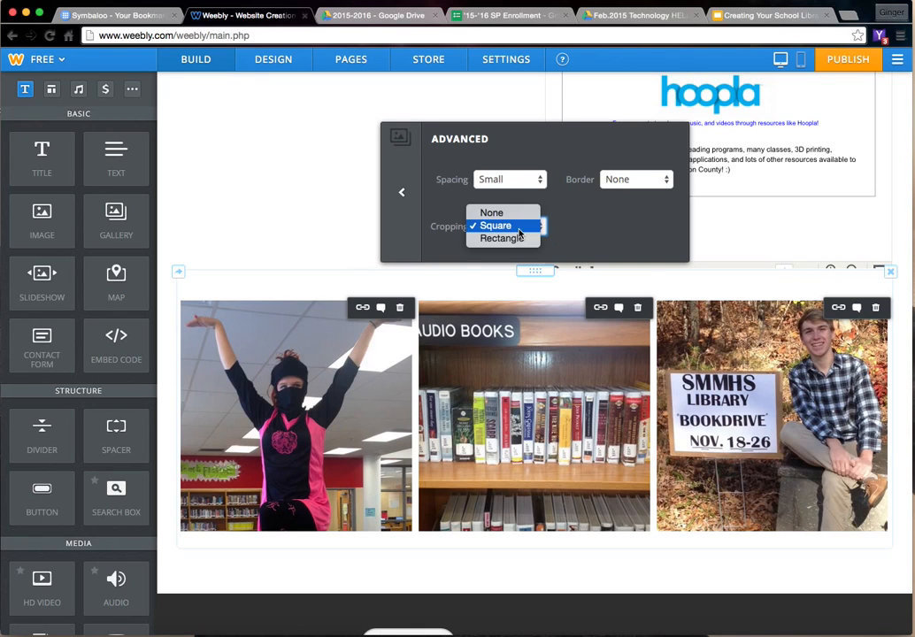
{"action": "left_click", "coordinate": [511, 216]}
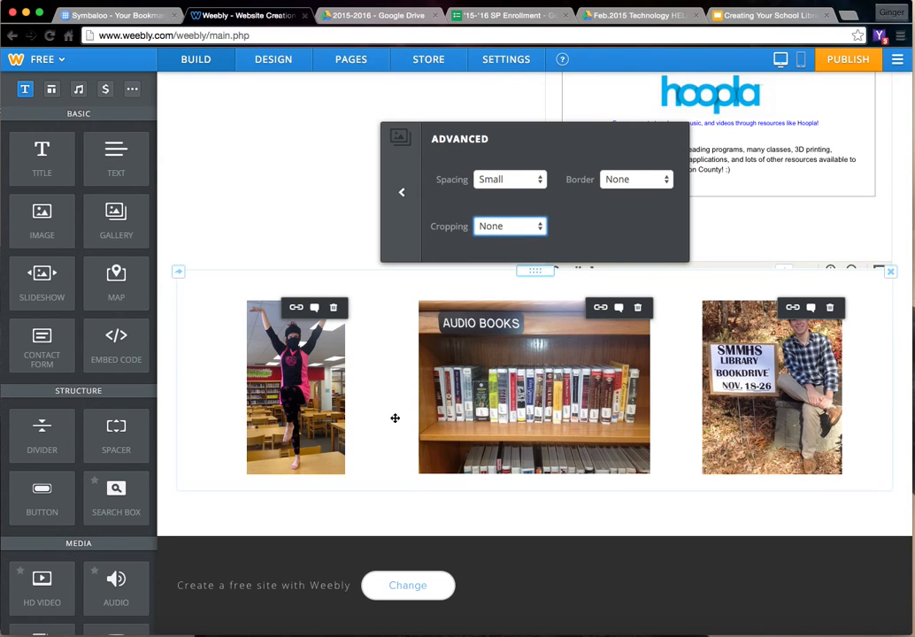
{"action": "left_click", "coordinate": [402, 193]}
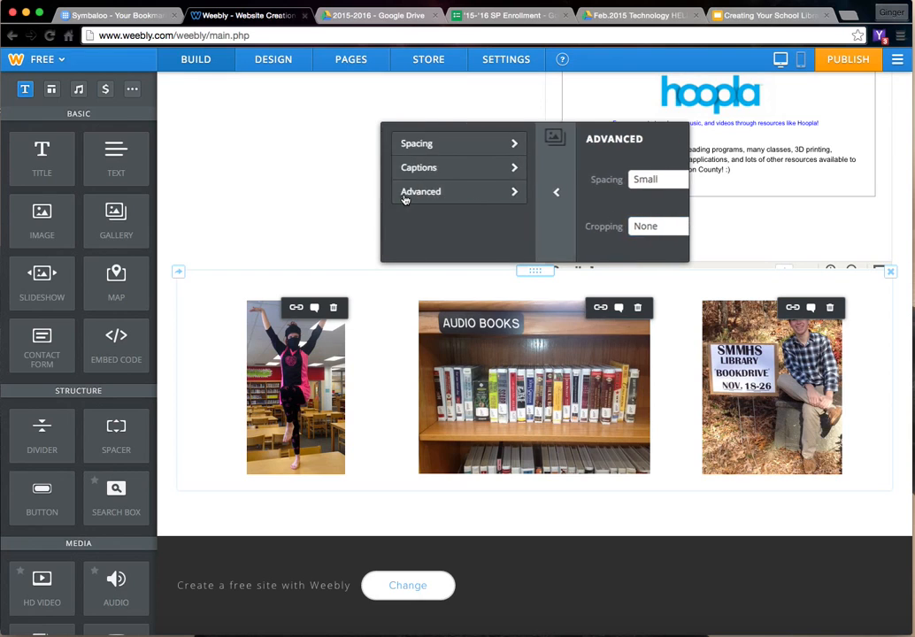
{"action": "left_click", "coordinate": [328, 268]}
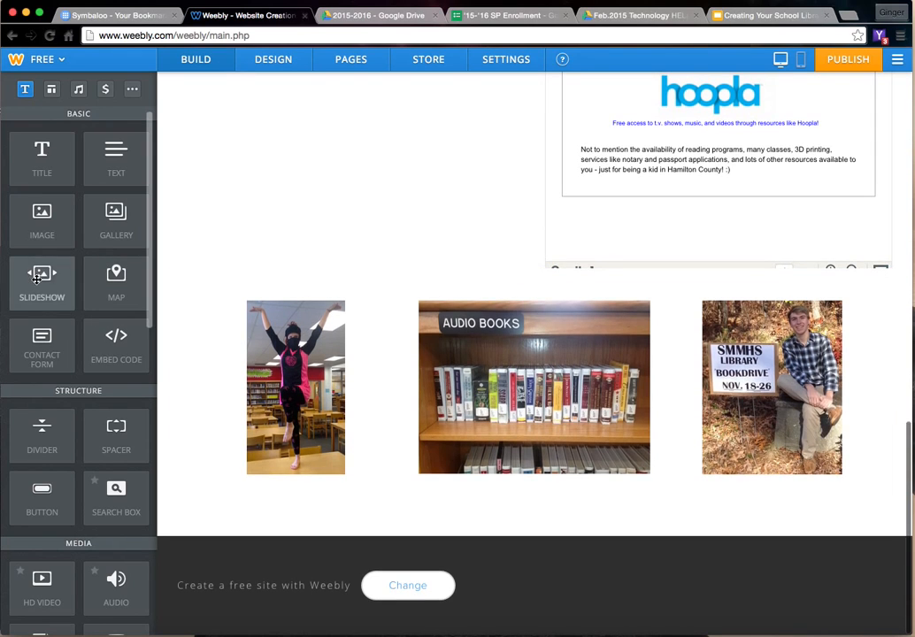
- Add a slideshow element directly below the photo gallery, using the Thumbnails on Right style
{"action": "left_click_drag", "start_coordinate": [41, 281], "coordinate": [467, 529]}
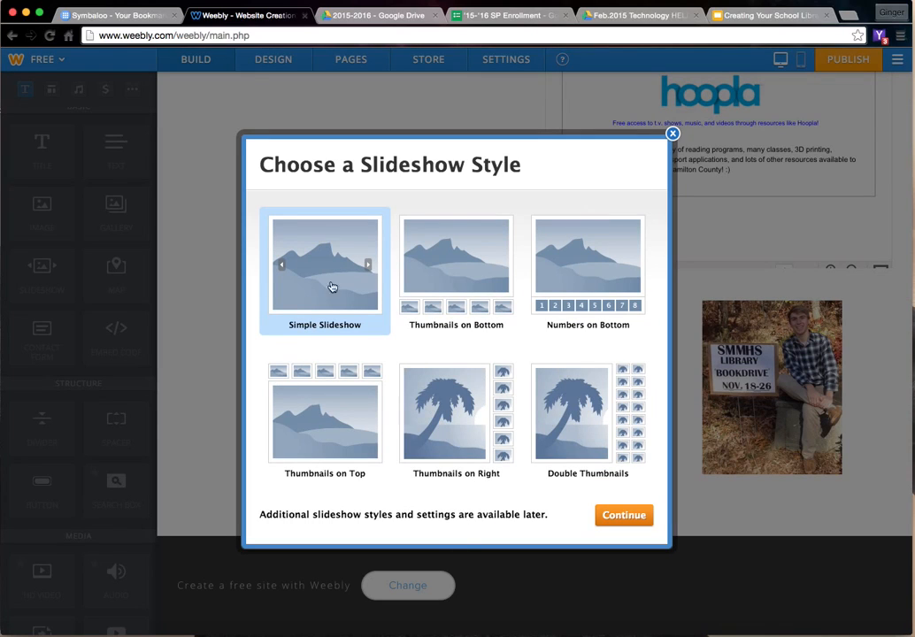
{"action": "left_click", "coordinate": [453, 406]}
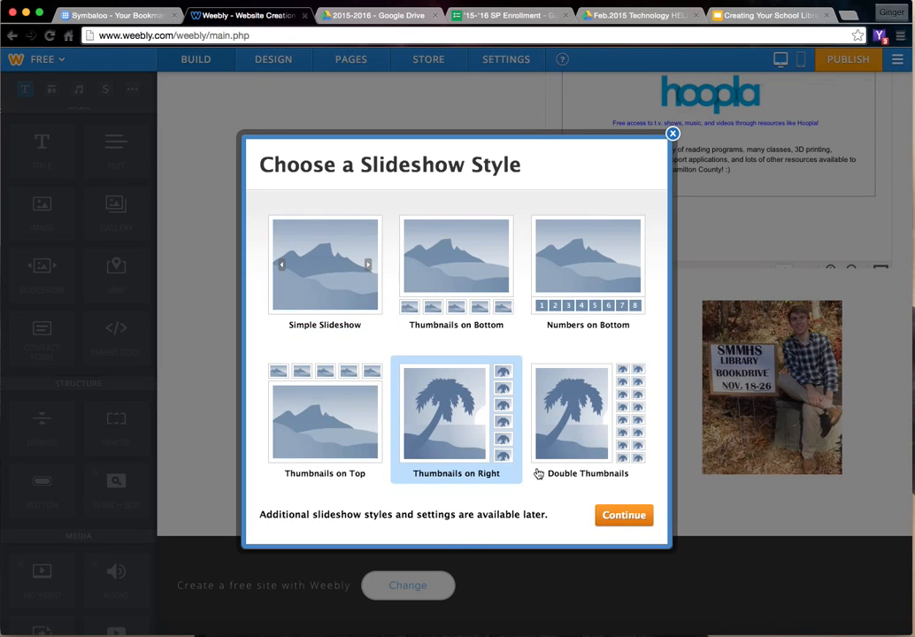
{"action": "left_click", "coordinate": [610, 521]}
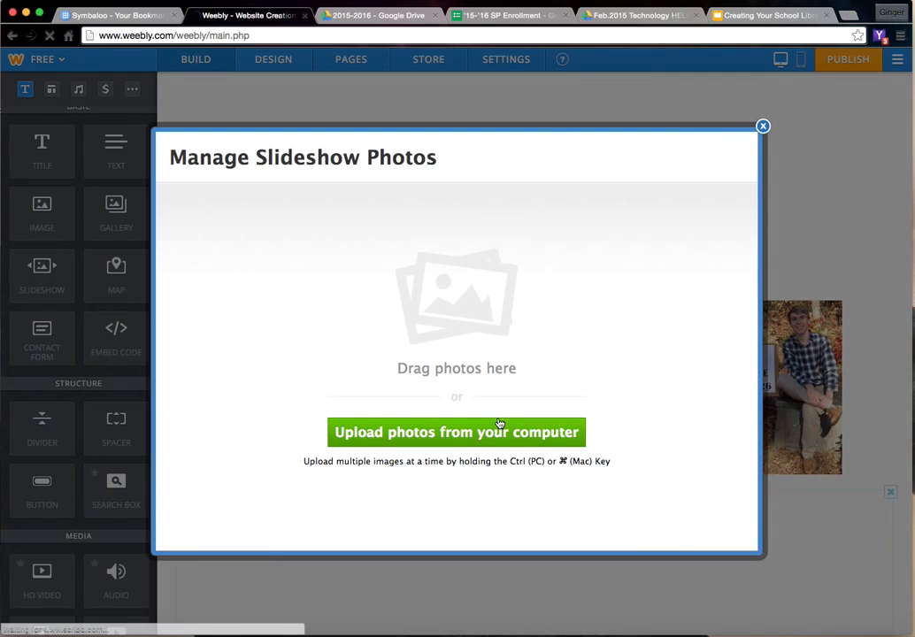
- Upload the desktop photos IMG_1820.jpg, IMG_1835.jpg and IMG_1851.jpg into the slideshow
{"action": "left_click", "coordinate": [470, 434]}
{"action": "left_click", "coordinate": [44, 125]}
{"action": "left_click", "coordinate": [48, 148], "text": "shift"}
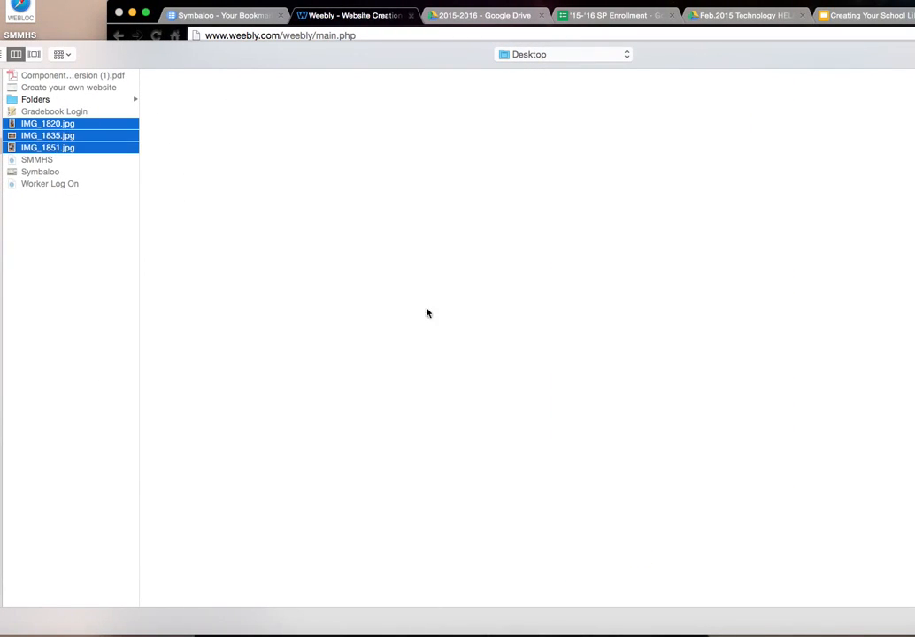
{"action": "key", "text": "Return"}
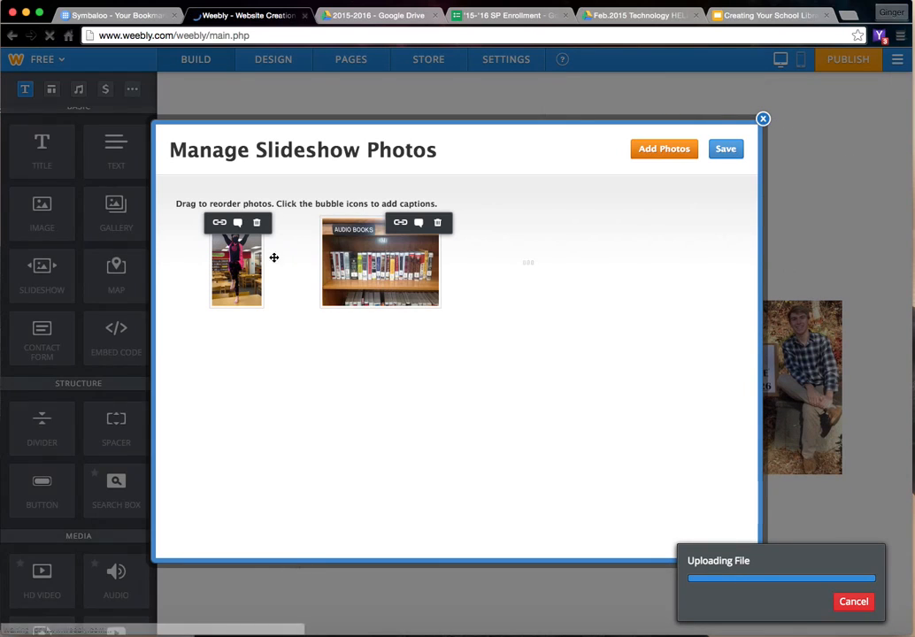
- Move the book drive photo to second place in the slideshow, caption it "COME TO THE EVENT!" and save the slideshow photos
{"action": "left_click_drag", "start_coordinate": [366, 266], "coordinate": [659, 281]}
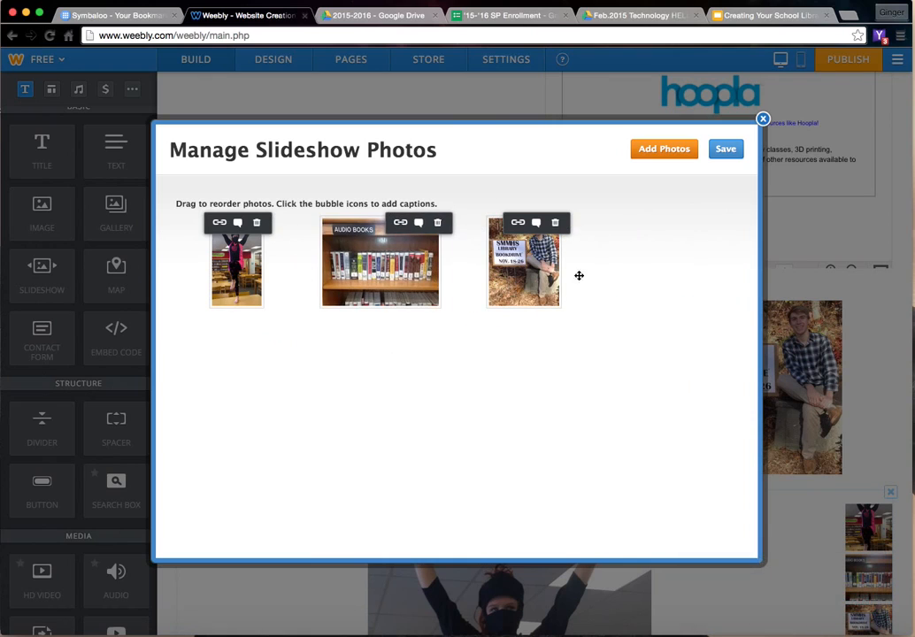
{"action": "left_click_drag", "start_coordinate": [514, 275], "coordinate": [327, 272]}
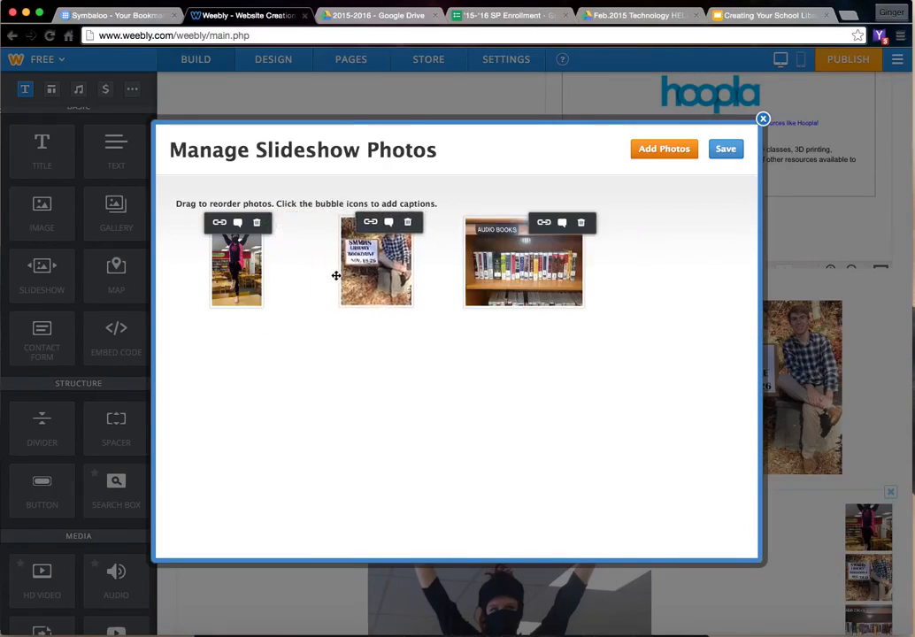
{"action": "left_click", "coordinate": [394, 224]}
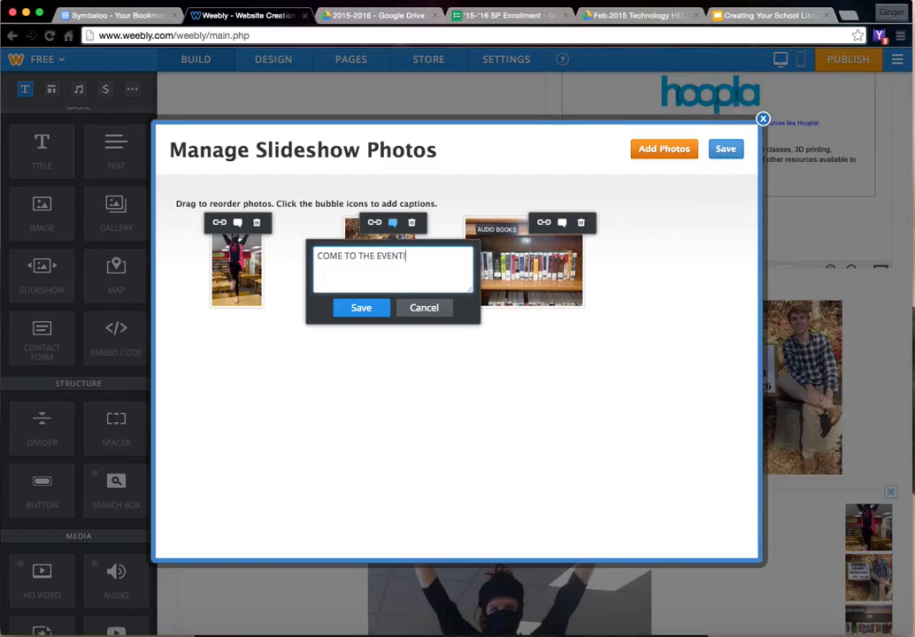
{"action": "left_click", "coordinate": [369, 312]}
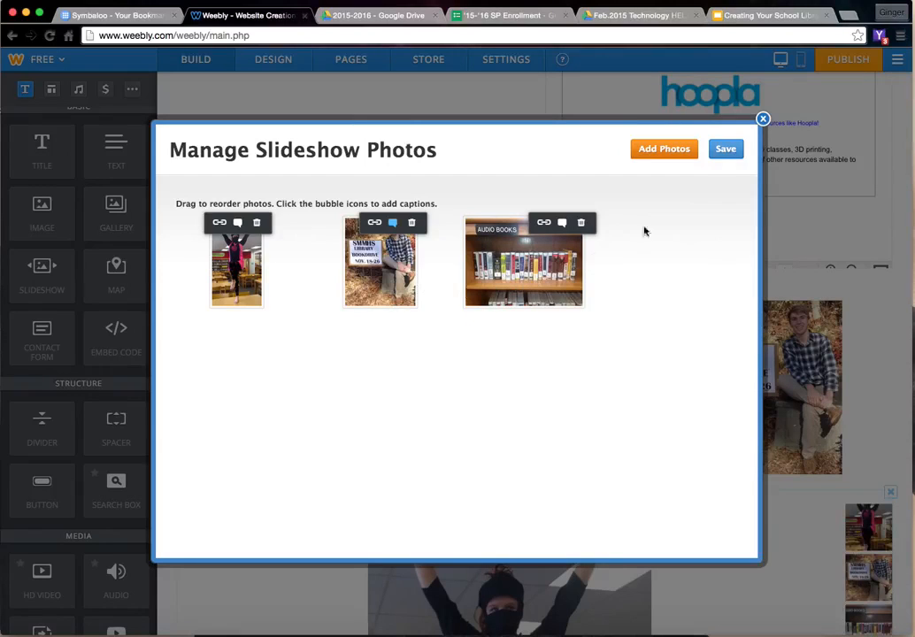
{"action": "left_click", "coordinate": [724, 149]}
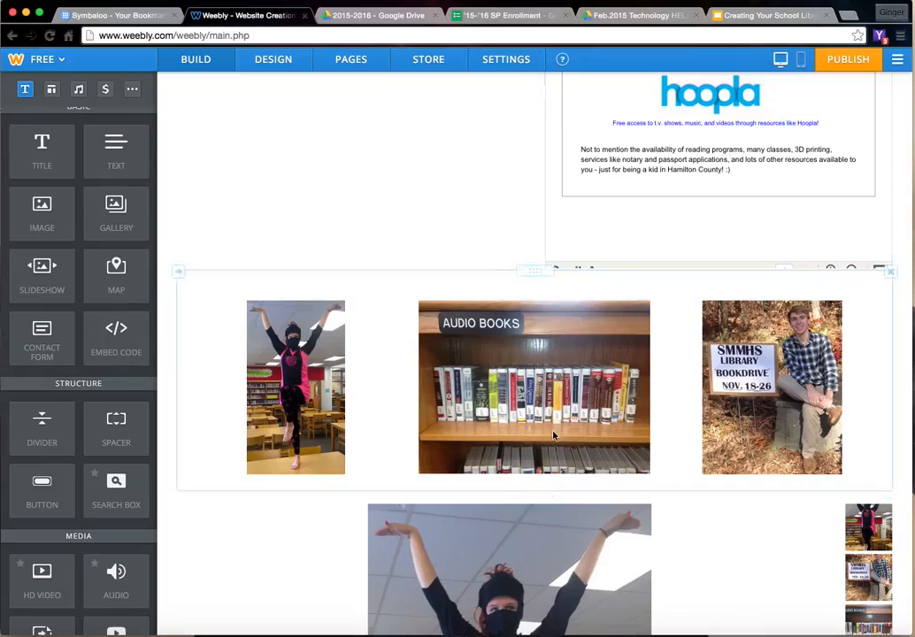
- Check the slideshow on the page by stepping through its photos, the book drive caption and the thumbnails
{"action": "scroll", "coordinate": [547, 445], "scroll_direction": "down", "scroll_amount": 6}
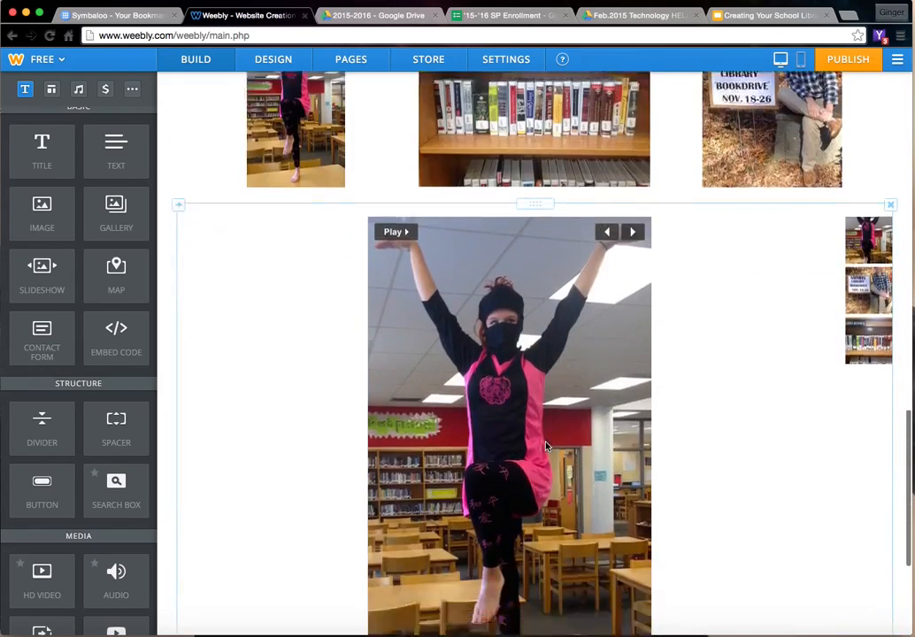
{"action": "scroll", "coordinate": [486, 471], "scroll_direction": "up", "scroll_amount": 3}
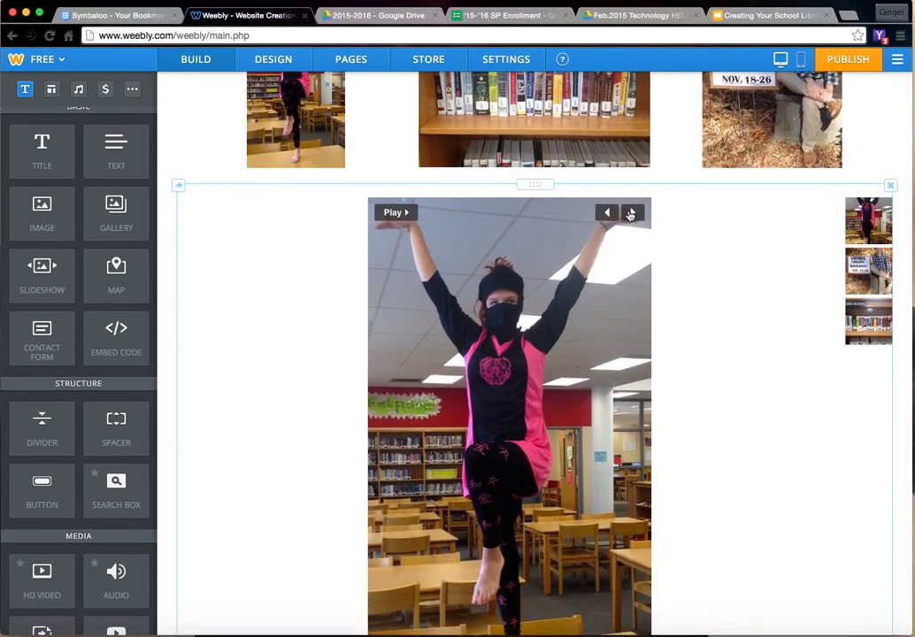
{"action": "left_click", "coordinate": [633, 212]}
{"action": "scroll", "coordinate": [729, 362], "scroll_direction": "down", "scroll_amount": 3}
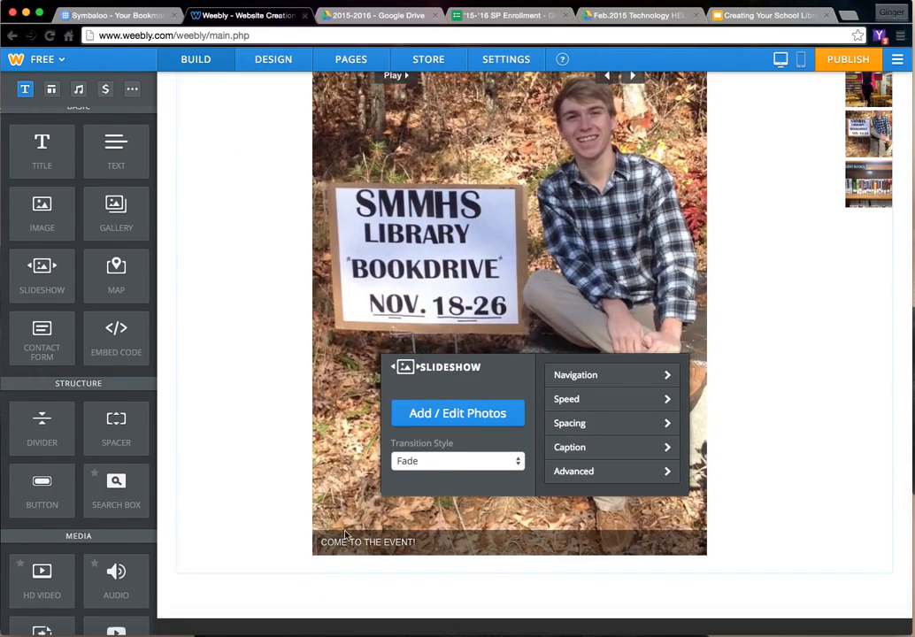
{"action": "scroll", "coordinate": [699, 339], "scroll_direction": "up", "scroll_amount": 4}
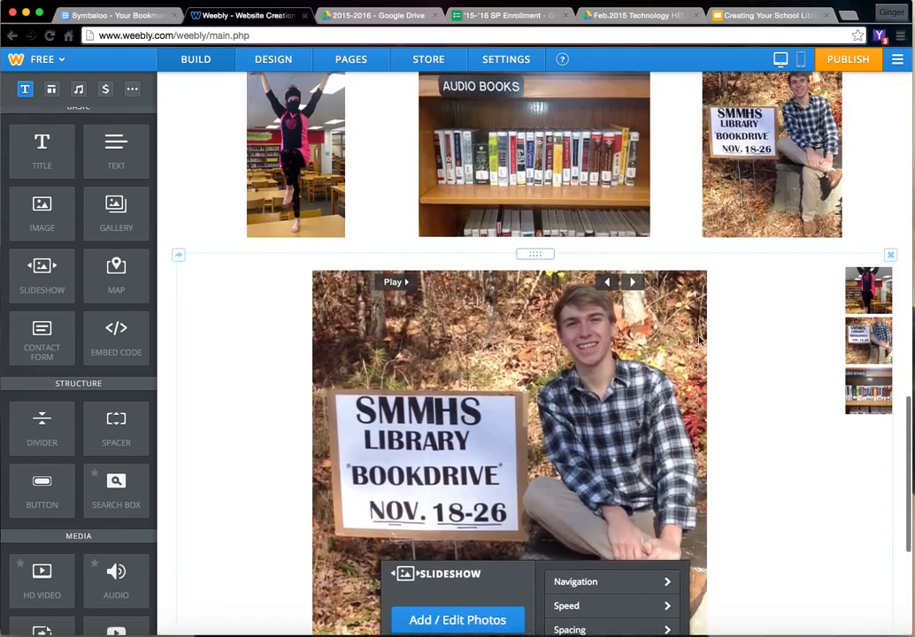
{"action": "left_click", "coordinate": [634, 287]}
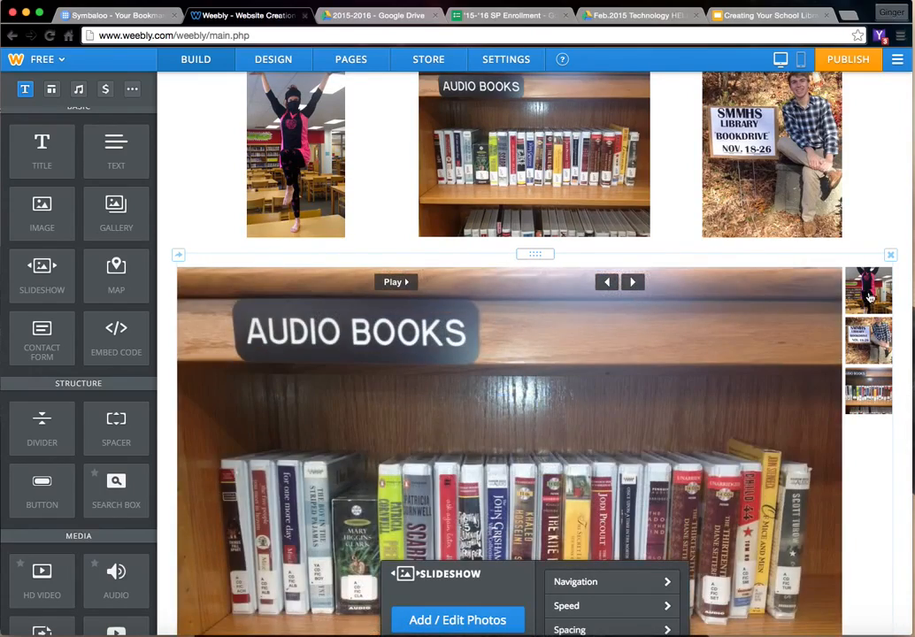
{"action": "left_click", "coordinate": [869, 296]}
{"action": "left_click", "coordinate": [870, 350]}
{"action": "left_click", "coordinate": [872, 394]}
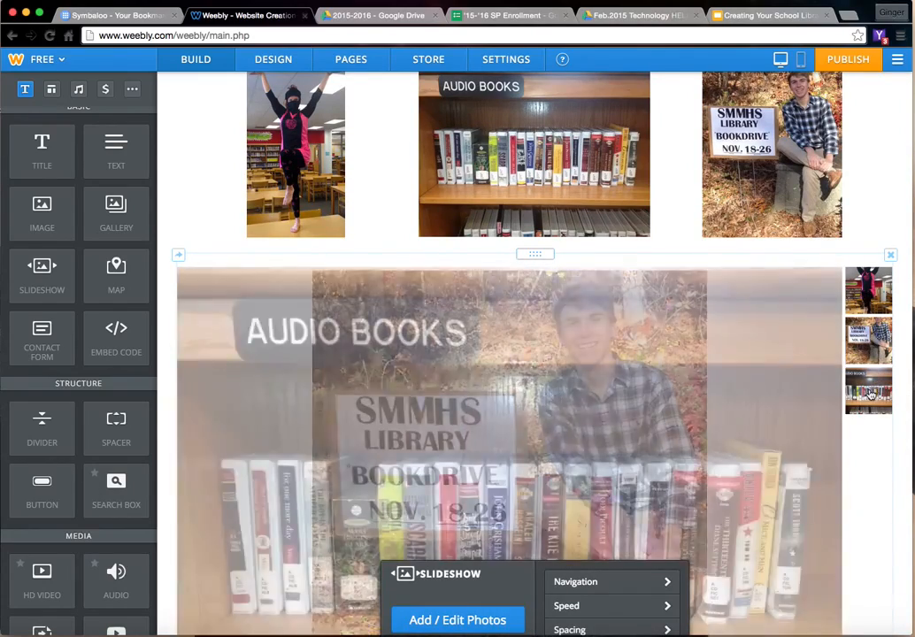
{"action": "scroll", "coordinate": [600, 380], "scroll_direction": "down", "scroll_amount": 5}
{"action": "scroll", "coordinate": [598, 379], "scroll_direction": "up", "scroll_amount": 4}
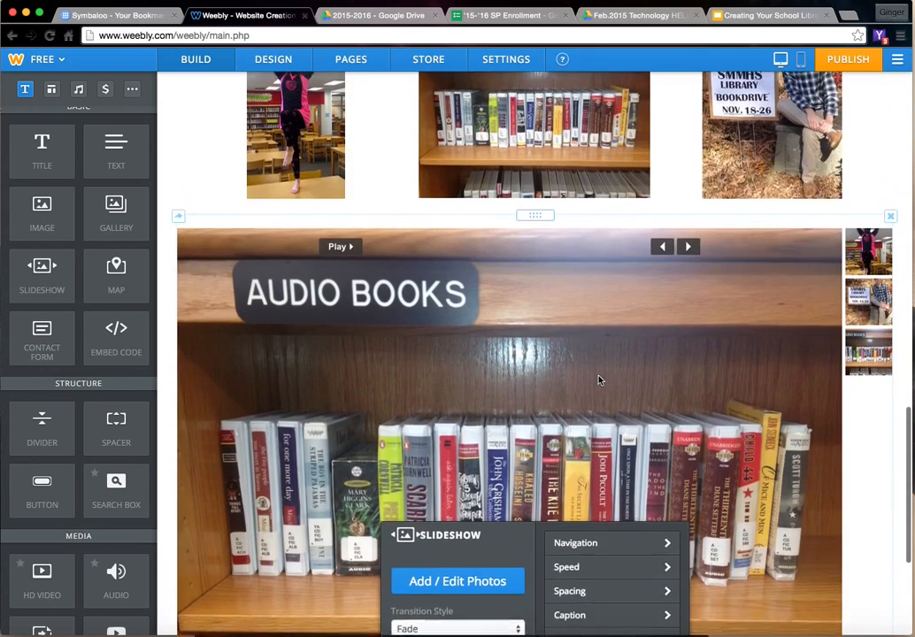
{"action": "scroll", "coordinate": [599, 380], "scroll_direction": "up", "scroll_amount": 1}
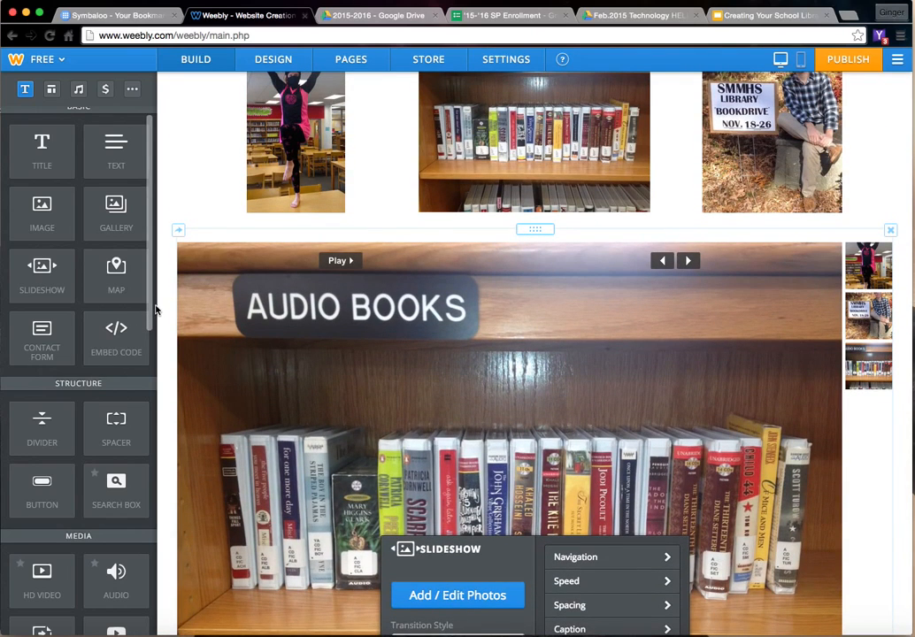
- Look through the available page elements, from the basic and media groups to commerce and more, and review the home page
{"action": "scroll", "coordinate": [97, 350], "scroll_direction": "down", "scroll_amount": 5}
{"action": "scroll", "coordinate": [98, 349], "scroll_direction": "down", "scroll_amount": 2}
{"action": "scroll", "coordinate": [108, 383], "scroll_direction": "down", "scroll_amount": 3}
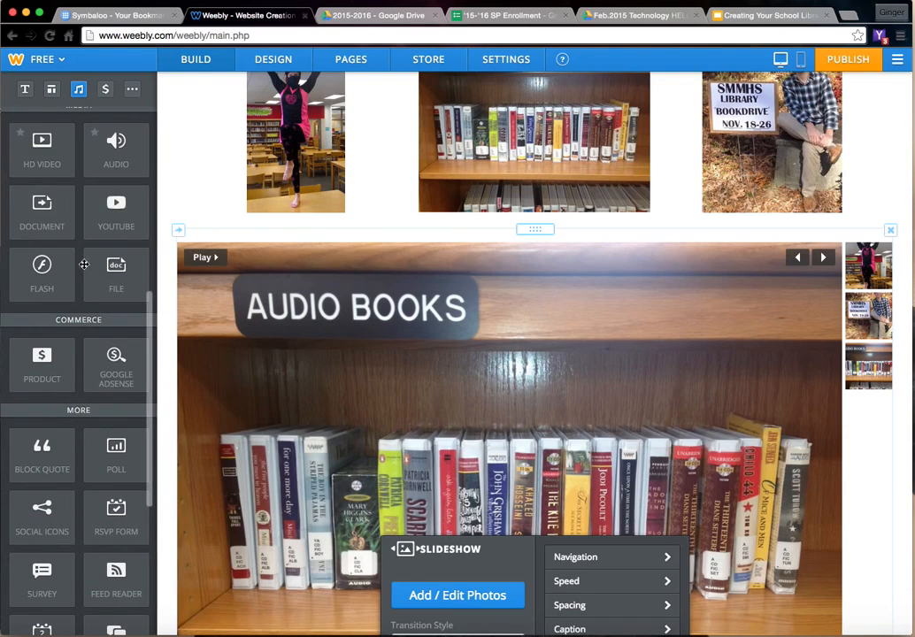
{"action": "scroll", "coordinate": [102, 283], "scroll_direction": "down", "scroll_amount": 4}
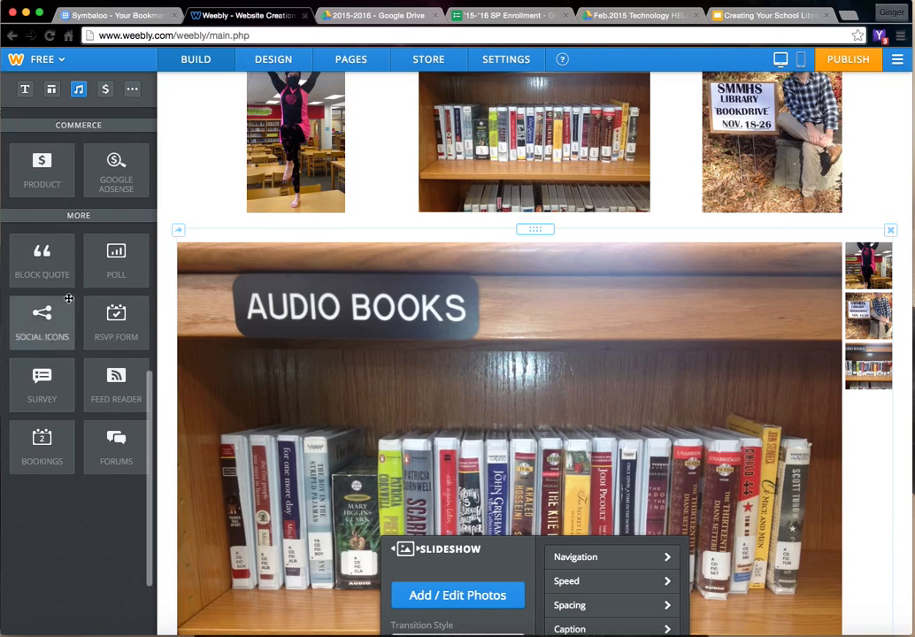
{"action": "scroll", "coordinate": [76, 247], "scroll_direction": "up", "scroll_amount": 4}
{"action": "scroll", "coordinate": [77, 248], "scroll_direction": "up", "scroll_amount": 7}
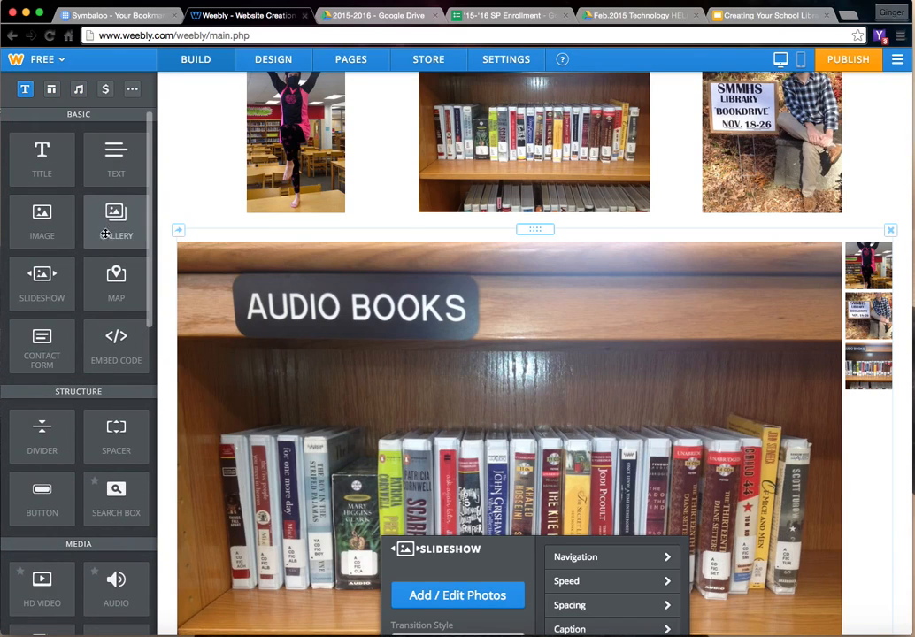
{"action": "scroll", "coordinate": [168, 331], "scroll_direction": "down", "scroll_amount": 6}
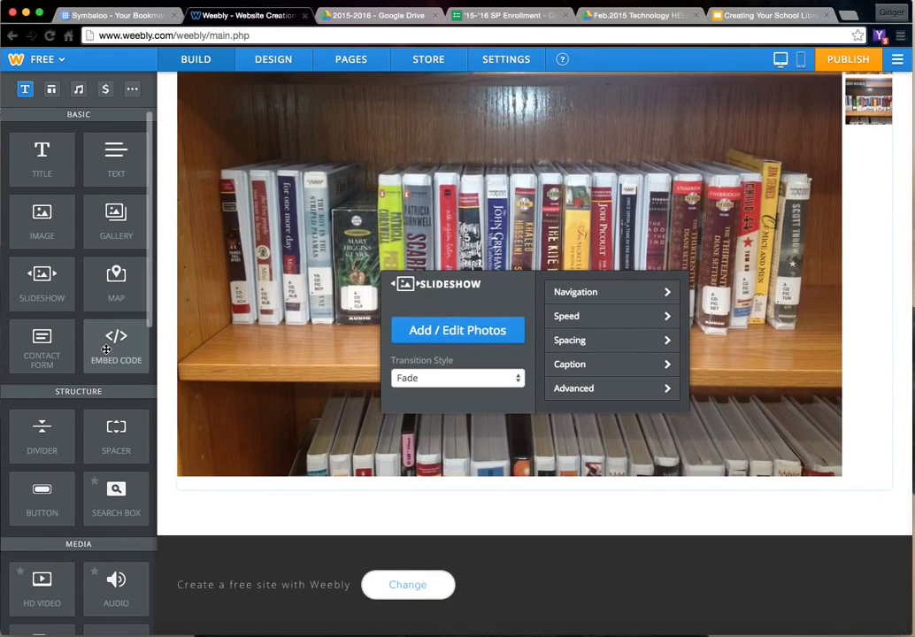
{"action": "left_click_drag", "start_coordinate": [106, 350], "coordinate": [340, 524]}
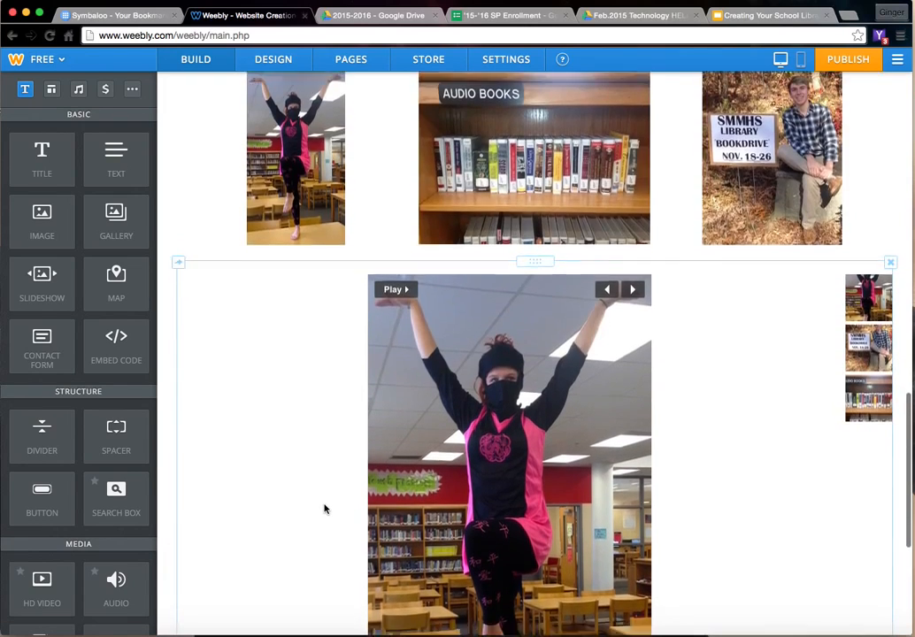
{"action": "scroll", "coordinate": [326, 509], "scroll_direction": "up", "scroll_amount": 15}
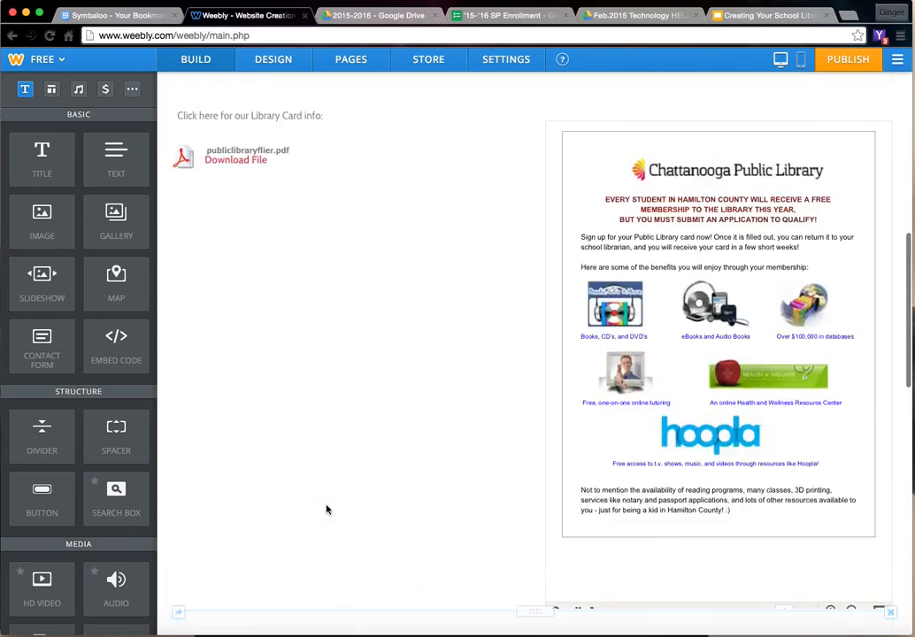
- Delete the library card info text and the publiclibraryflier.pdf download from the first column of the home page
{"action": "scroll", "coordinate": [327, 509], "scroll_direction": "down", "scroll_amount": 3}
{"action": "scroll", "coordinate": [325, 509], "scroll_direction": "down", "scroll_amount": 2}
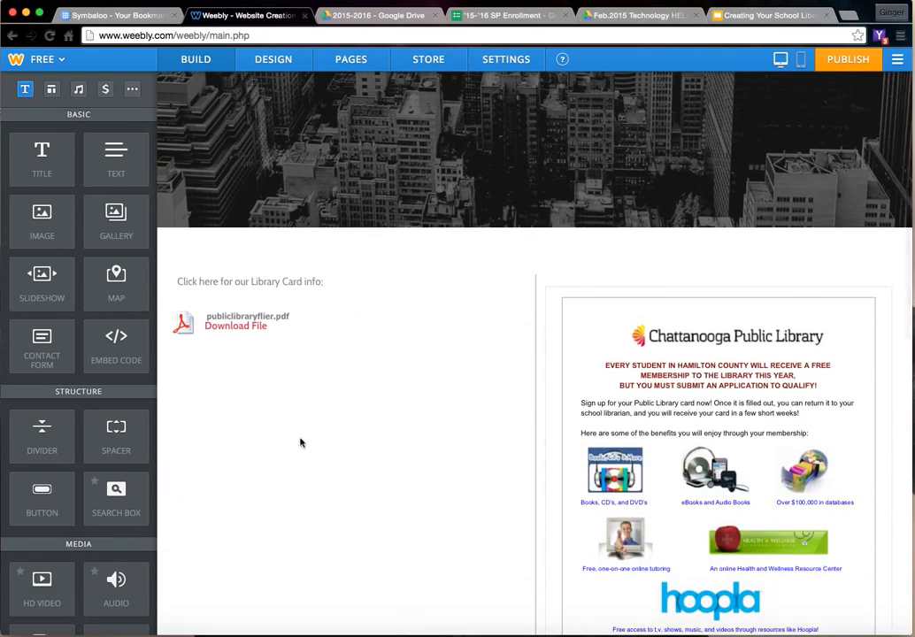
{"action": "left_click_drag", "start_coordinate": [159, 351], "coordinate": [531, 300]}
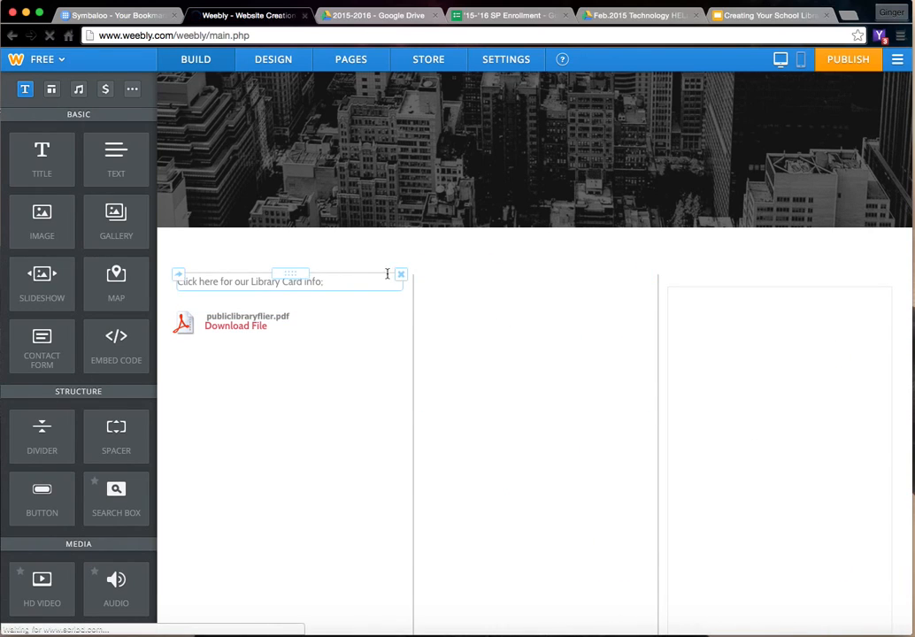
{"action": "left_click", "coordinate": [401, 274]}
{"action": "left_click", "coordinate": [371, 234]}
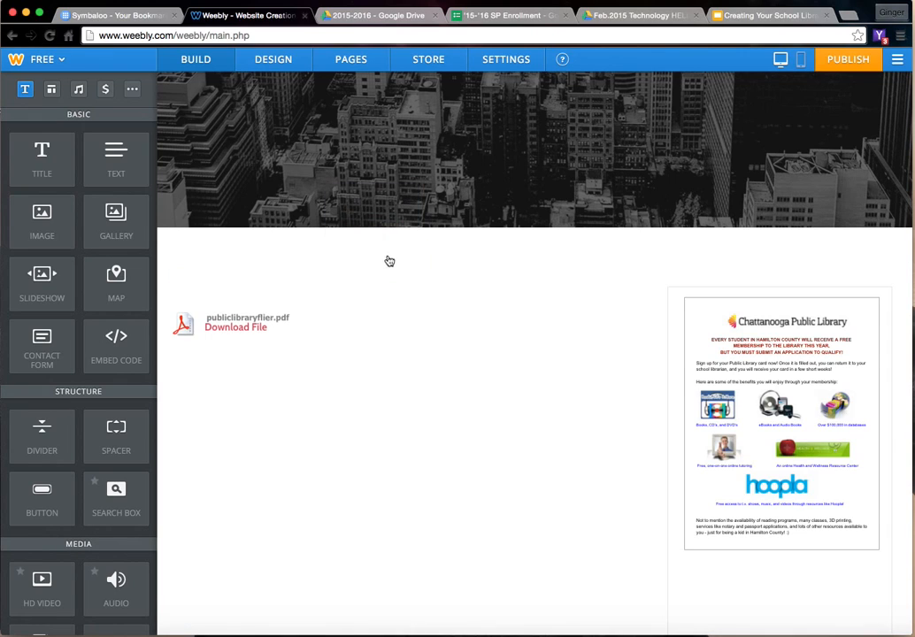
{"action": "left_click", "coordinate": [401, 282]}
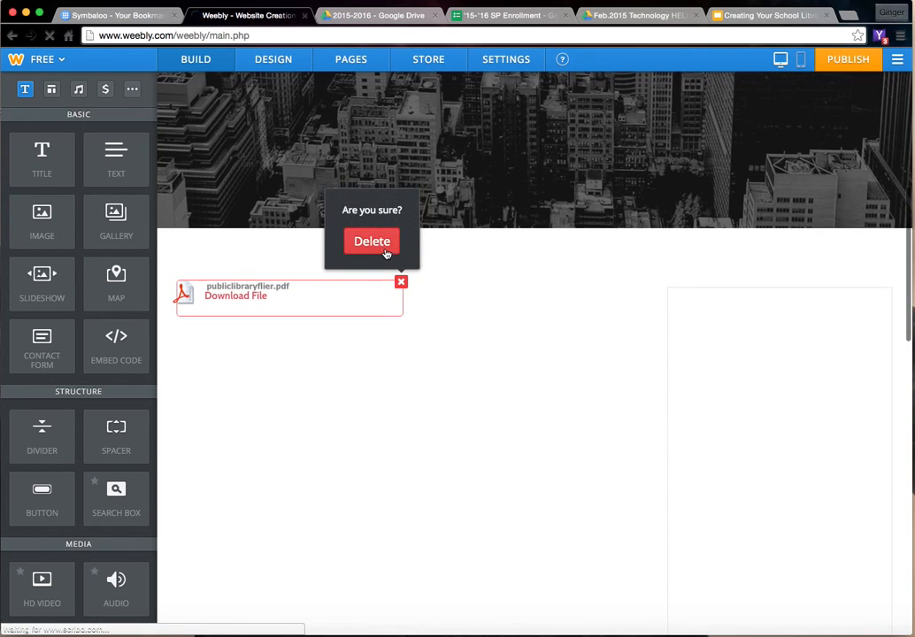
{"action": "left_click", "coordinate": [371, 242]}
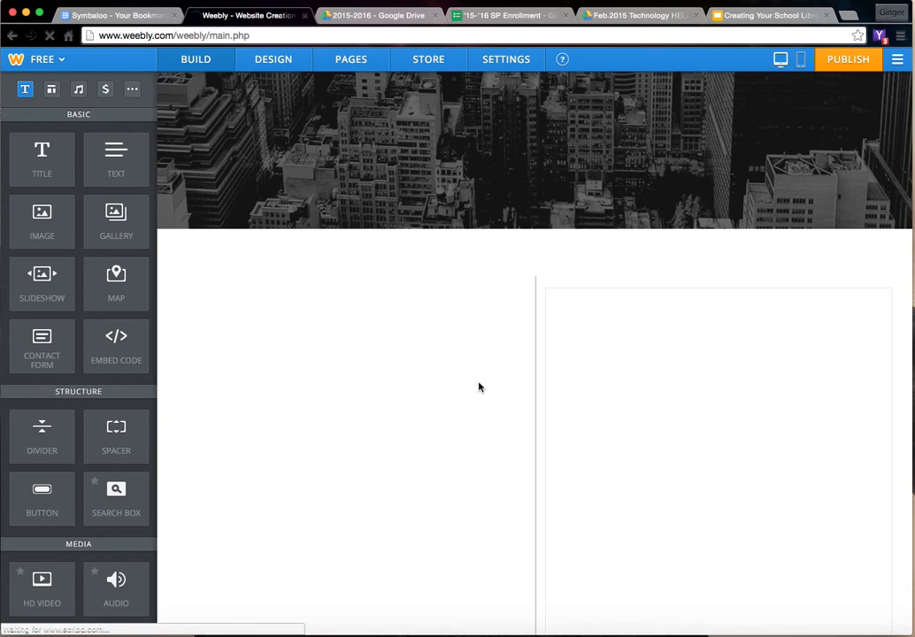
- Place an embed code element beside the library flier, delete the extra empty element before it, and open the remaining custom HTML for editing
{"action": "scroll", "coordinate": [715, 414], "scroll_direction": "down", "scroll_amount": 3}
{"action": "scroll", "coordinate": [715, 413], "scroll_direction": "up", "scroll_amount": 2}
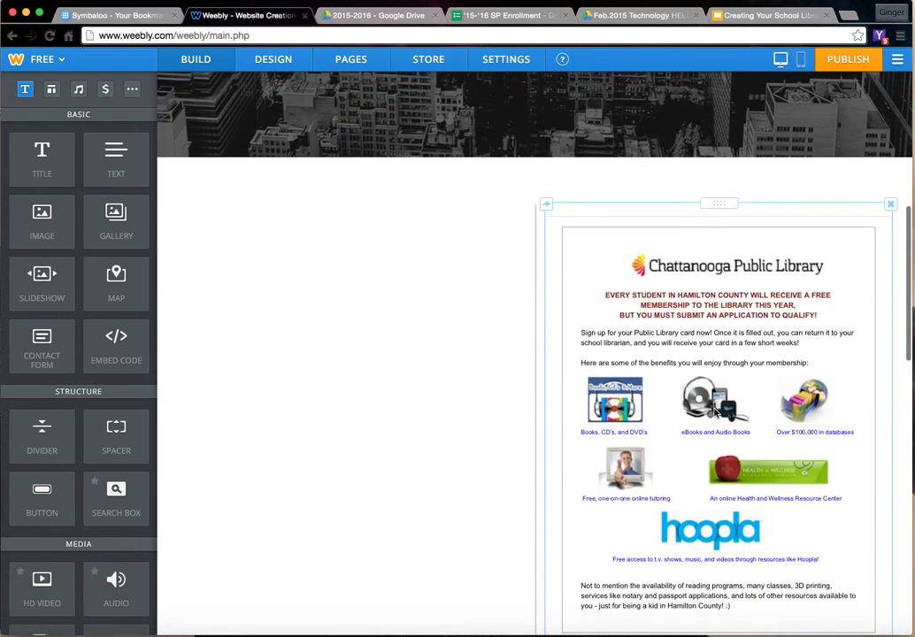
{"action": "scroll", "coordinate": [392, 301], "scroll_direction": "down", "scroll_amount": 3}
{"action": "scroll", "coordinate": [390, 302], "scroll_direction": "up", "scroll_amount": 3}
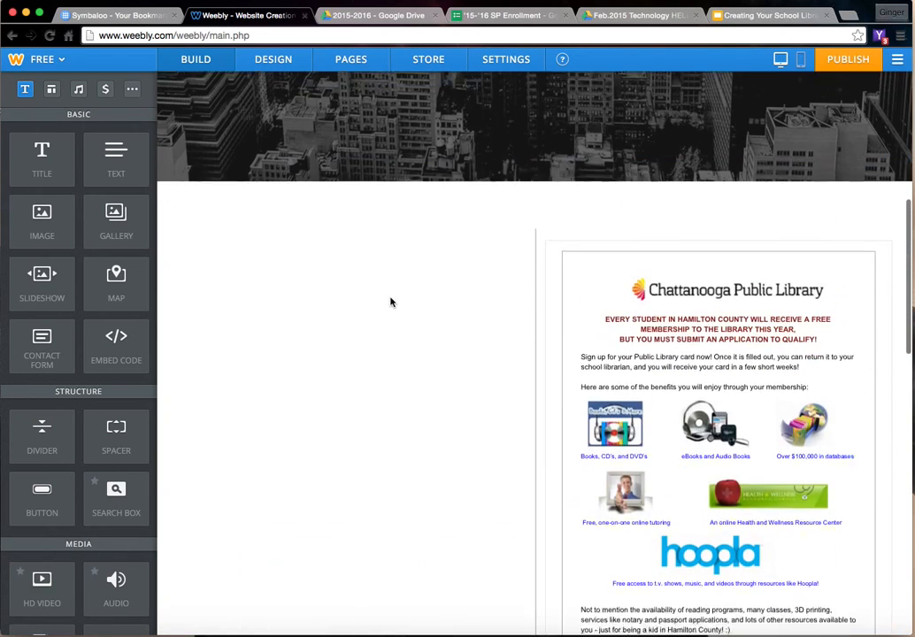
{"action": "left_click_drag", "start_coordinate": [116, 341], "coordinate": [497, 304]}
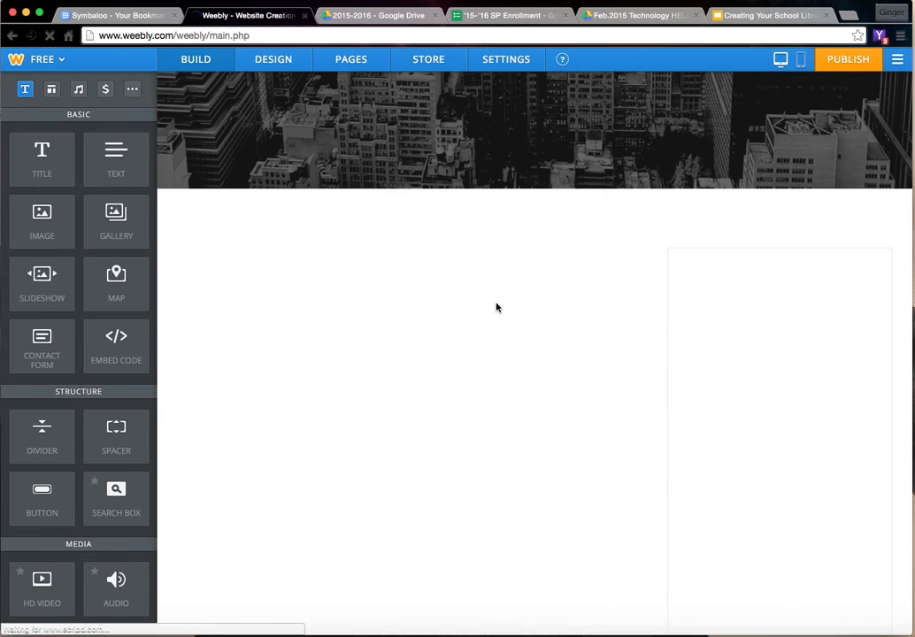
{"action": "scroll", "coordinate": [497, 307], "scroll_direction": "up", "scroll_amount": 10}
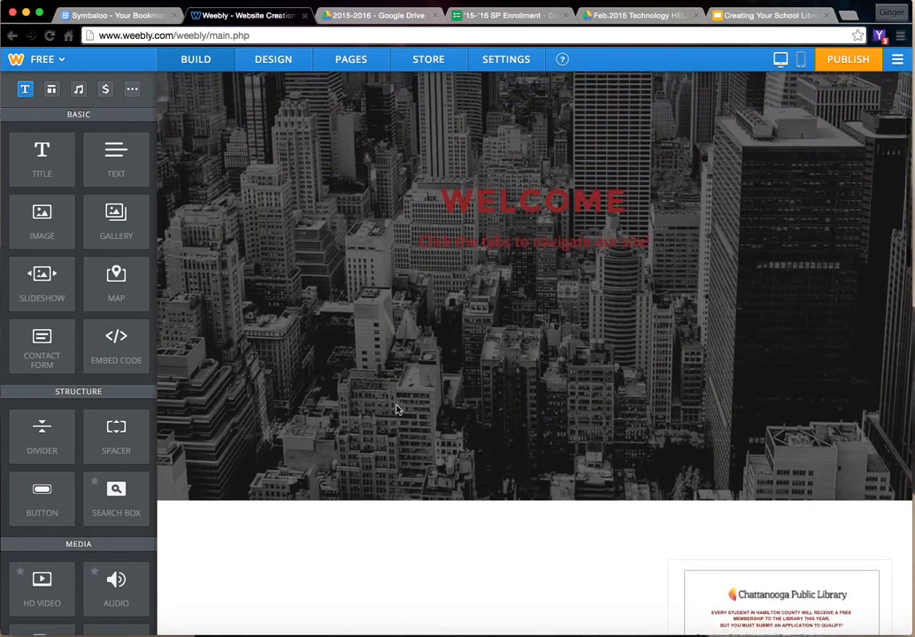
{"action": "scroll", "coordinate": [395, 404], "scroll_direction": "down", "scroll_amount": 3}
{"action": "left_click", "coordinate": [403, 329]}
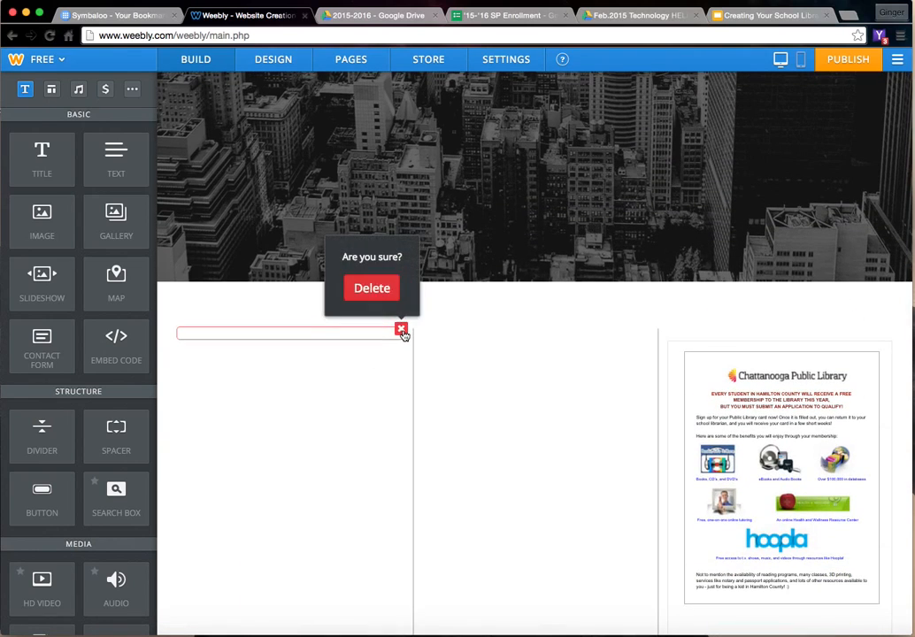
{"action": "left_click", "coordinate": [376, 293]}
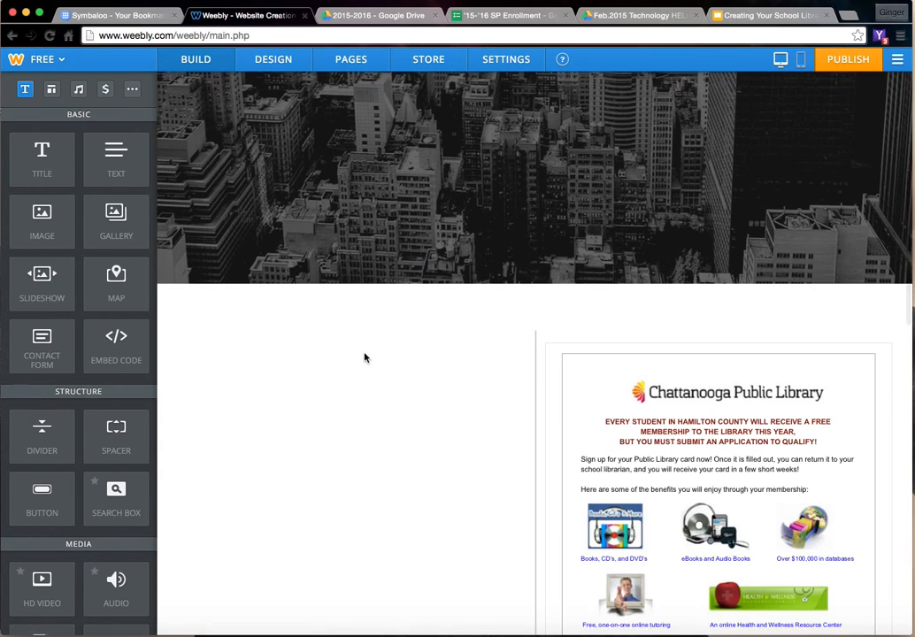
{"action": "left_click", "coordinate": [272, 334]}
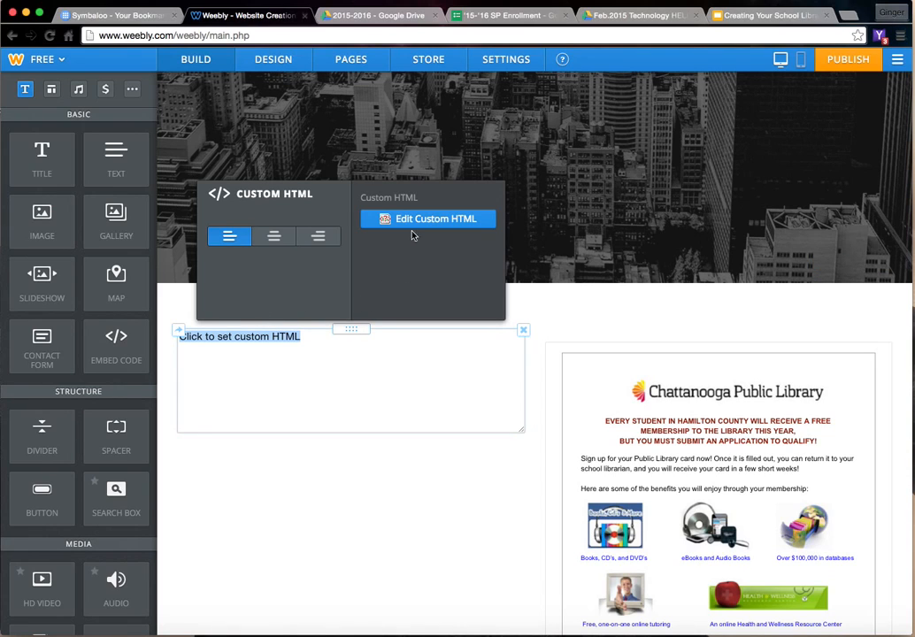
- Switch to the '15-'16 SP Enrollment form in Google Forms, close its embed dialog and view the live form
{"action": "left_click", "coordinate": [482, 16]}
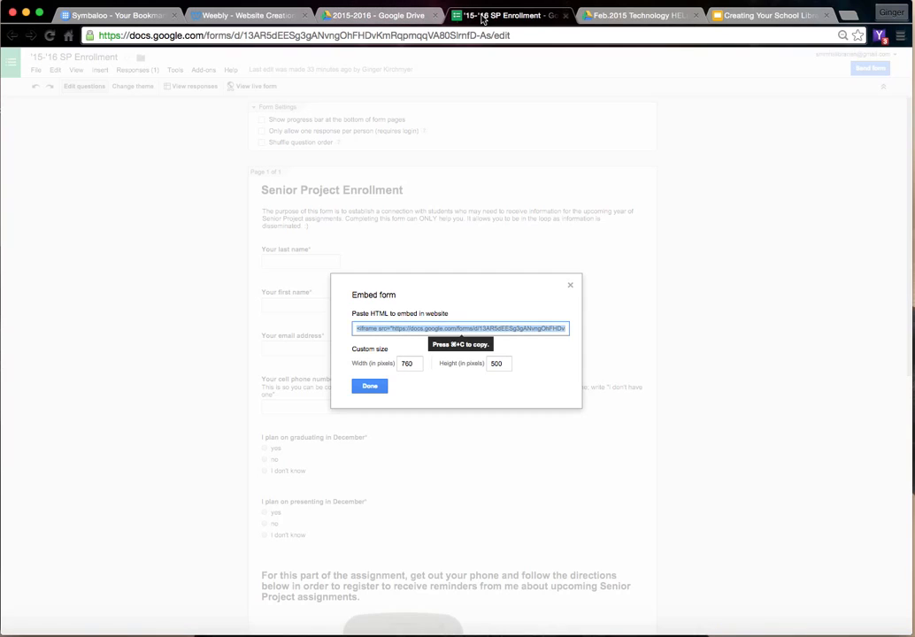
{"action": "left_click", "coordinate": [369, 385]}
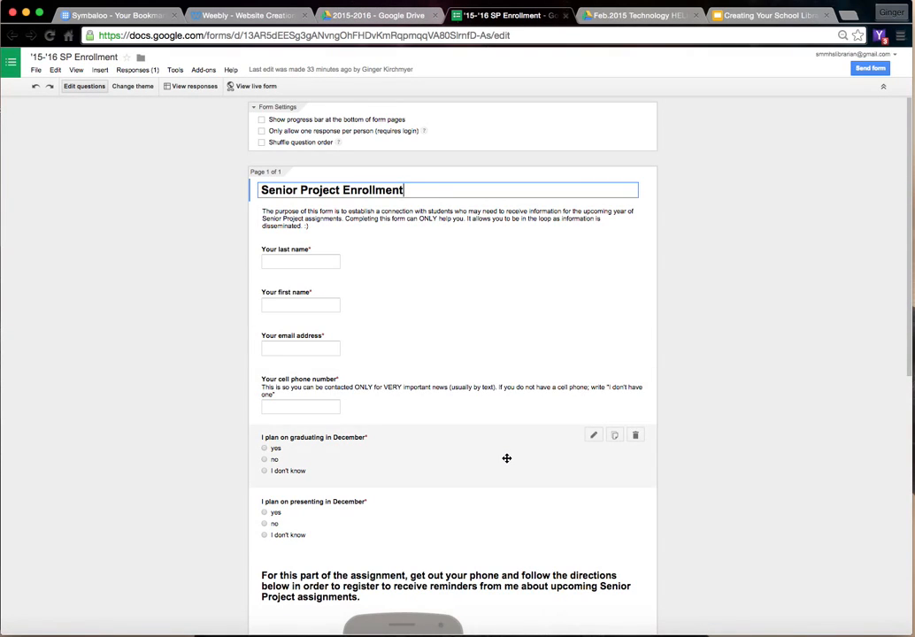
{"action": "left_click", "coordinate": [257, 85]}
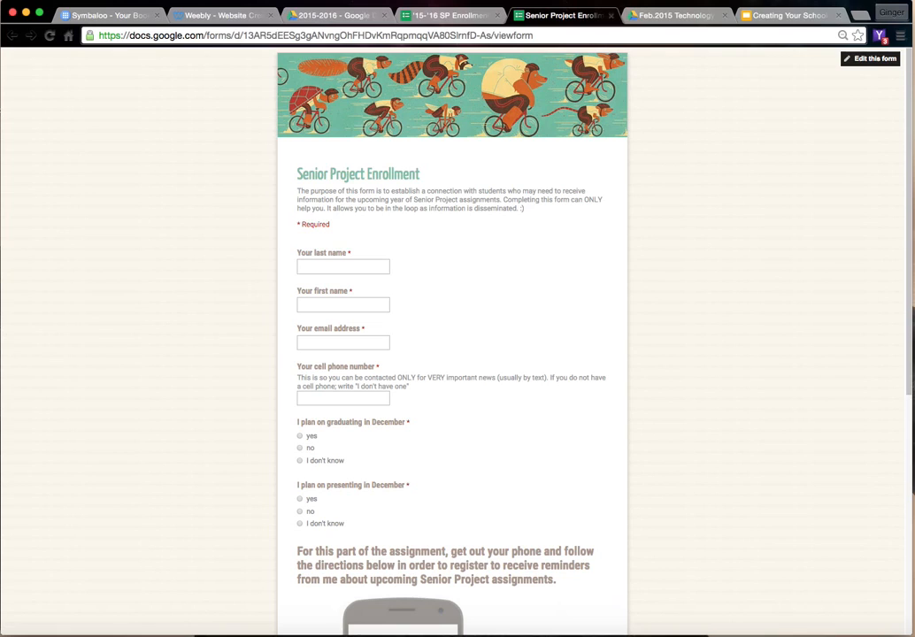
- Return to editing the SP Enrollment form and copy its embed HTML at 760 by 500 pixels
{"action": "left_click", "coordinate": [431, 17]}
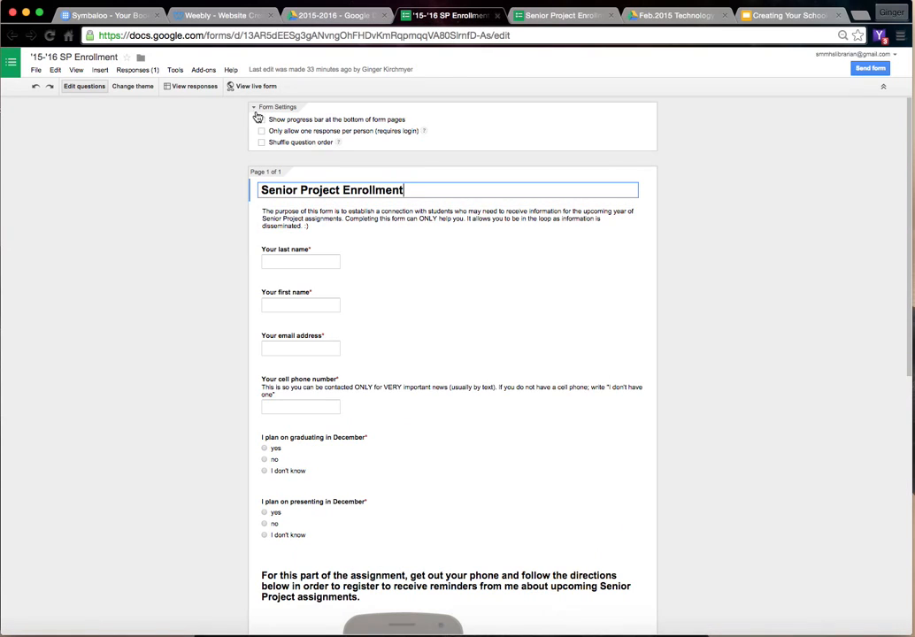
{"action": "left_click", "coordinate": [37, 71]}
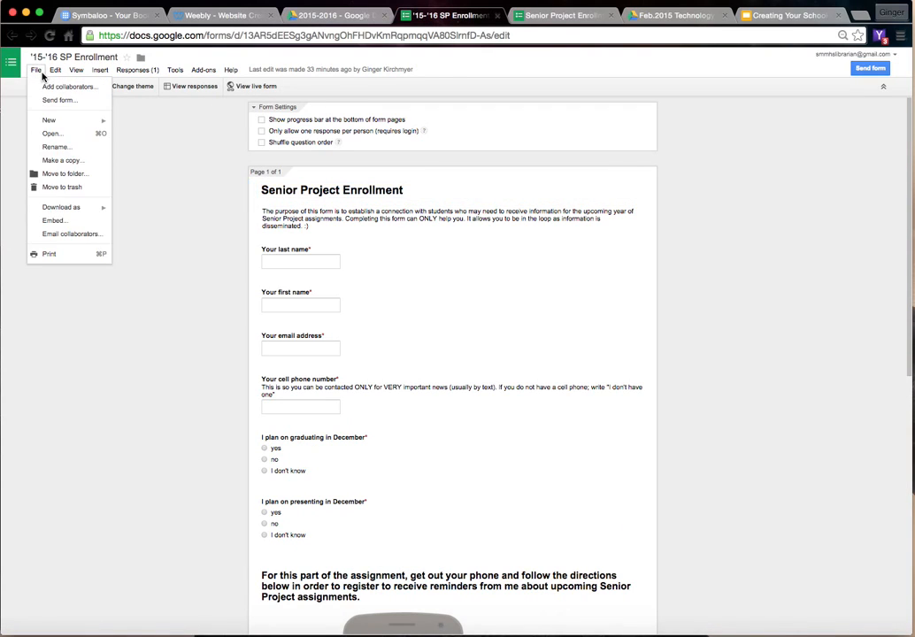
{"action": "left_click", "coordinate": [55, 221]}
{"action": "left_click", "coordinate": [462, 332]}
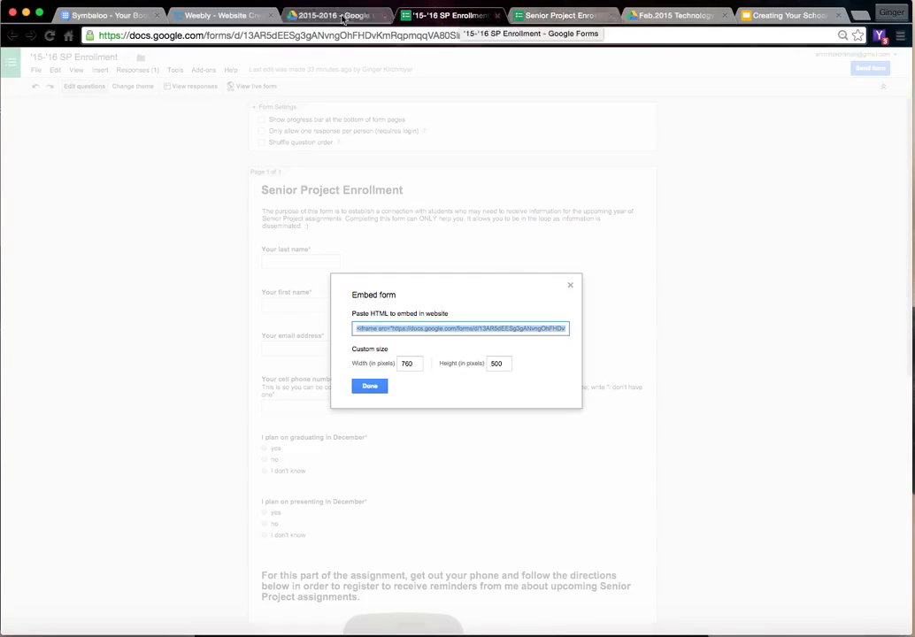
- Switch back to Weebly and paste the form's embed code, width 760 and height 500, into the custom HTML element
{"action": "left_click", "coordinate": [219, 15]}
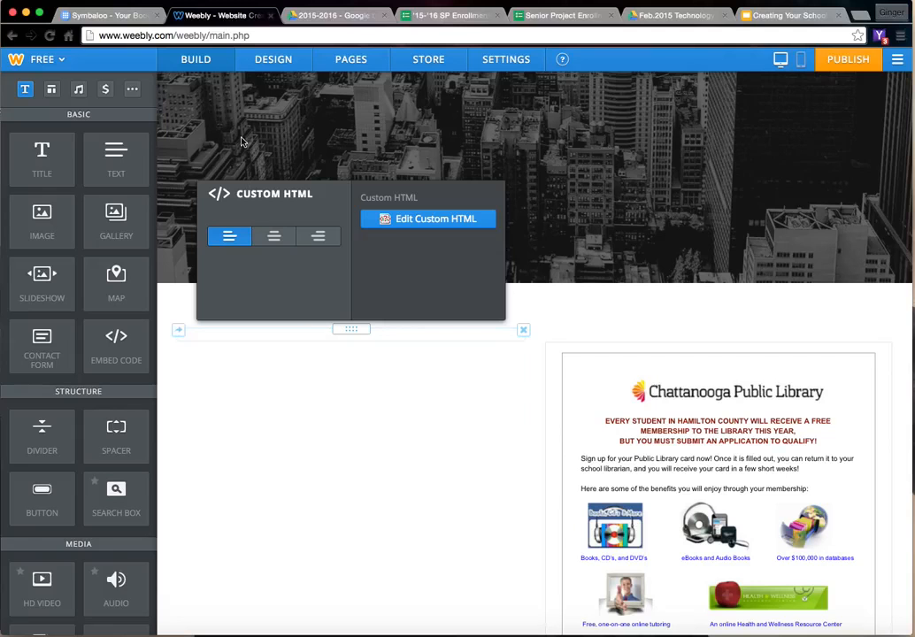
{"action": "left_click", "coordinate": [278, 333]}
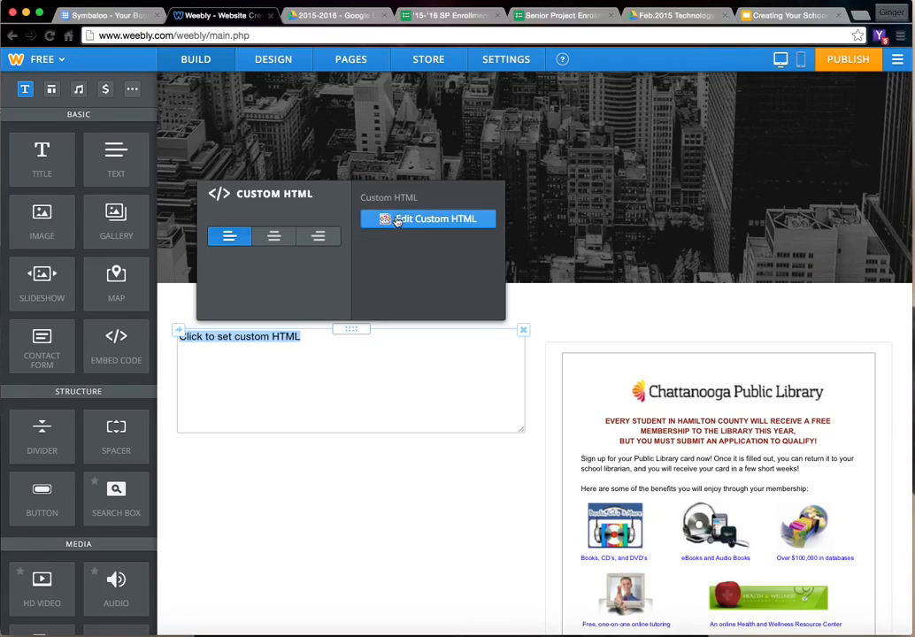
{"action": "type", "text": "<iframe src=\"https://docs.google.com/forms/d/13AR5dEESg3gANvngOhFHDvKmRqpmqqVA80SlrnfD-As/viewform?embedded=true\" width=\"760\" height=\"500\" frameborder=\"0\" marginheight=\"0\" marginwidth=\"0\">Loading...</iframe>"}
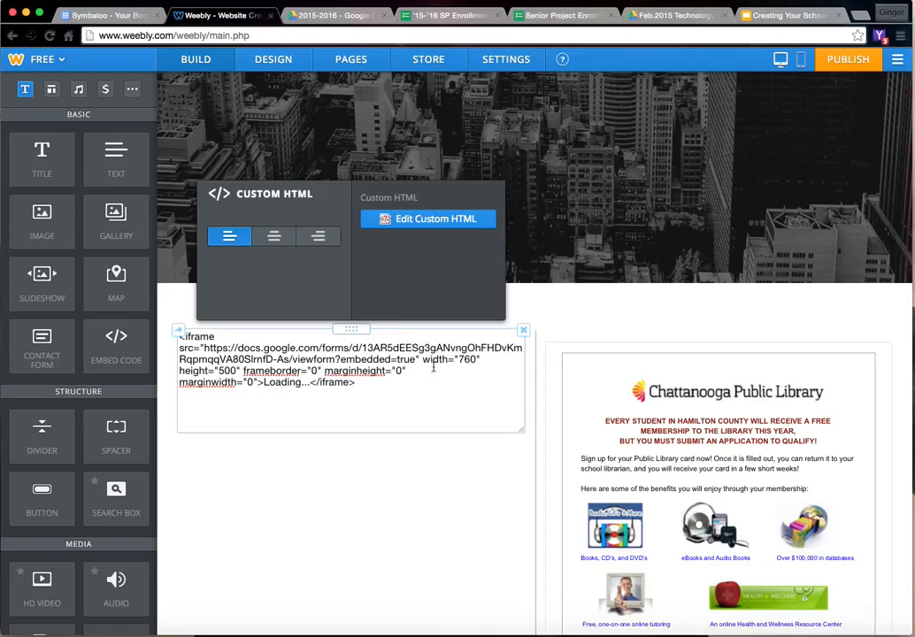
{"action": "left_click", "coordinate": [399, 448]}
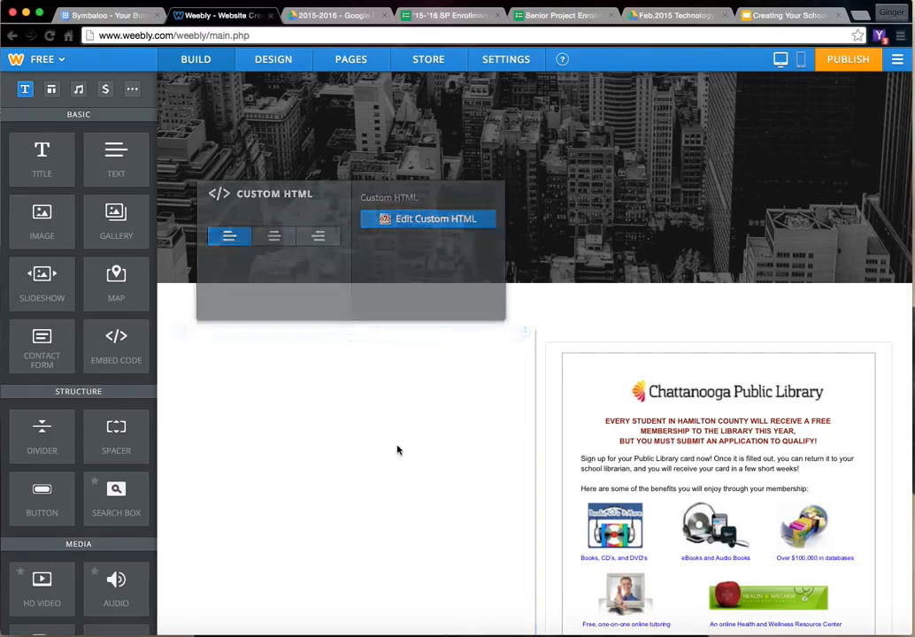
- Examine how the embedded Senior Project Enrollment form fits its column beside the flier and above the photo gallery
{"action": "scroll", "coordinate": [418, 389], "scroll_direction": "down", "scroll_amount": 3}
{"action": "scroll", "coordinate": [419, 389], "scroll_direction": "down", "scroll_amount": 3}
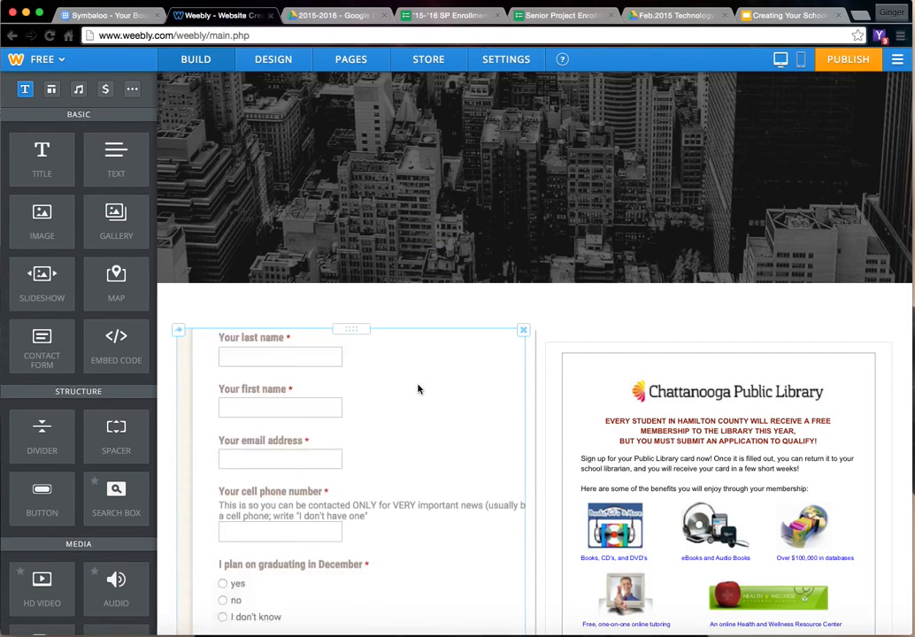
{"action": "scroll", "coordinate": [419, 390], "scroll_direction": "up", "scroll_amount": 5}
{"action": "scroll", "coordinate": [570, 342], "scroll_direction": "down", "scroll_amount": 3}
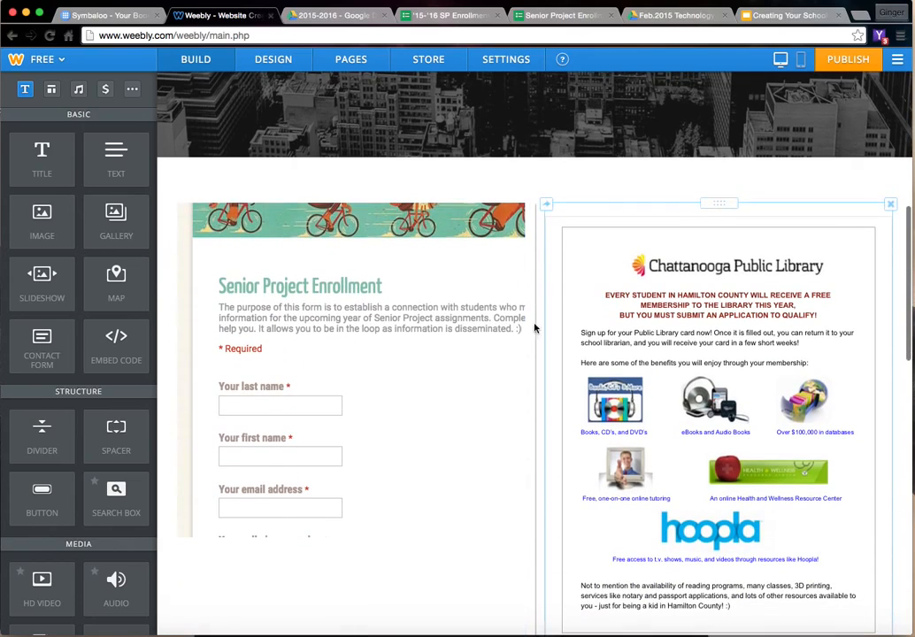
{"action": "scroll", "coordinate": [433, 404], "scroll_direction": "down", "scroll_amount": 3}
{"action": "scroll", "coordinate": [438, 424], "scroll_direction": "up", "scroll_amount": 3}
{"action": "scroll", "coordinate": [552, 476], "scroll_direction": "down", "scroll_amount": 1}
{"action": "scroll", "coordinate": [553, 476], "scroll_direction": "down", "scroll_amount": 4}
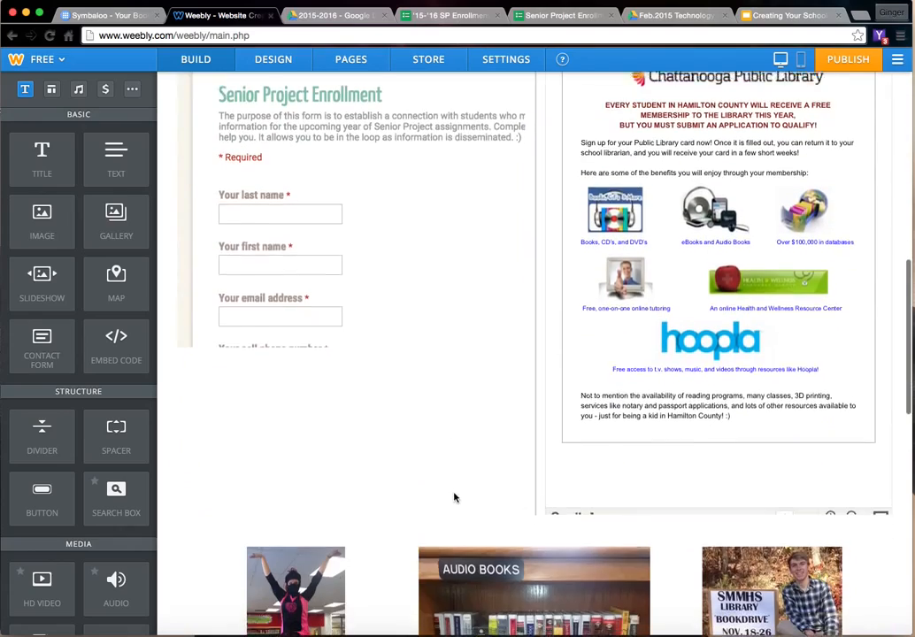
{"action": "scroll", "coordinate": [362, 309], "scroll_direction": "up", "scroll_amount": 10}
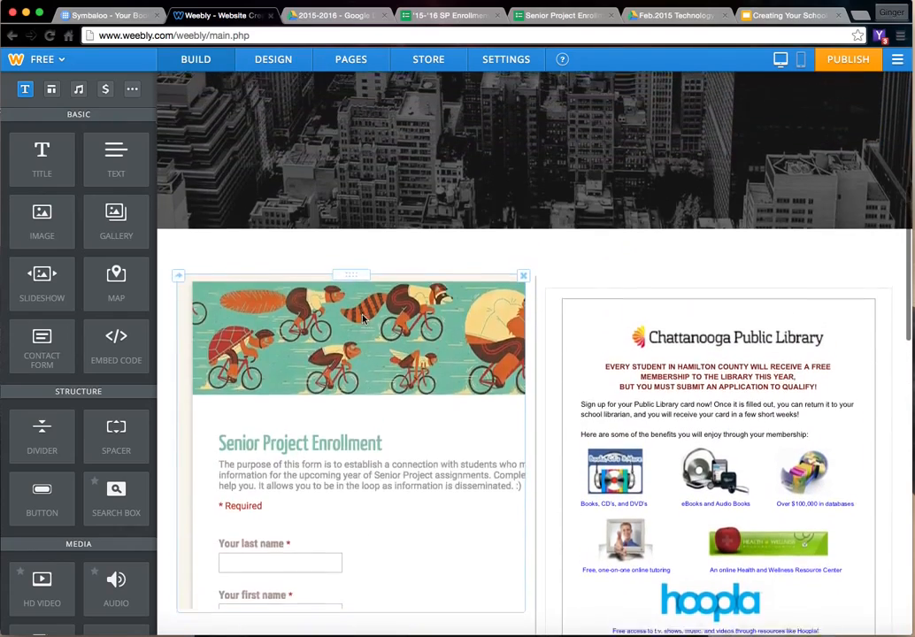
{"action": "scroll", "coordinate": [527, 300], "scroll_direction": "down", "scroll_amount": 2}
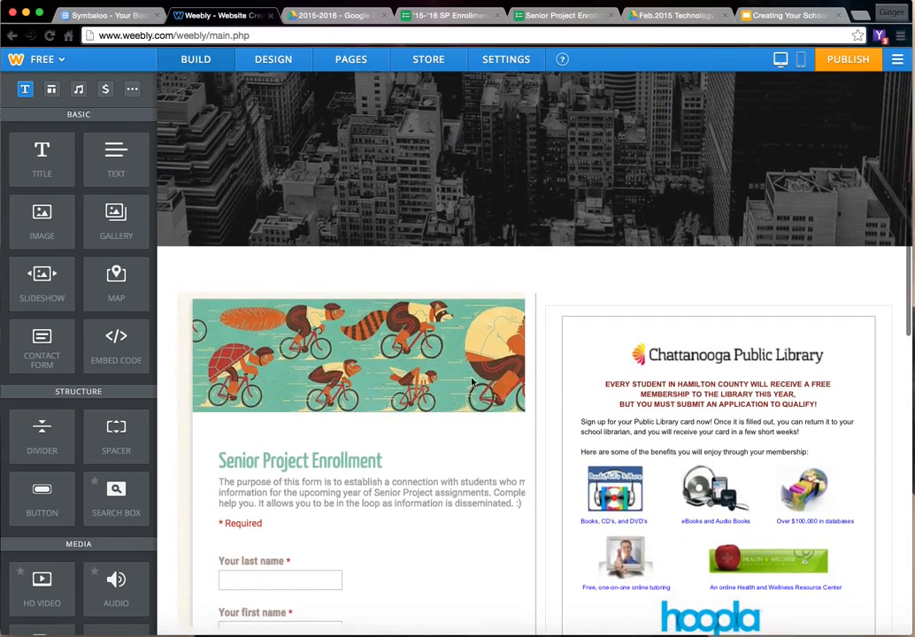
- Delete the embedded form and place a fresh embed code element in the column beside the flier
{"action": "left_click", "coordinate": [522, 296]}
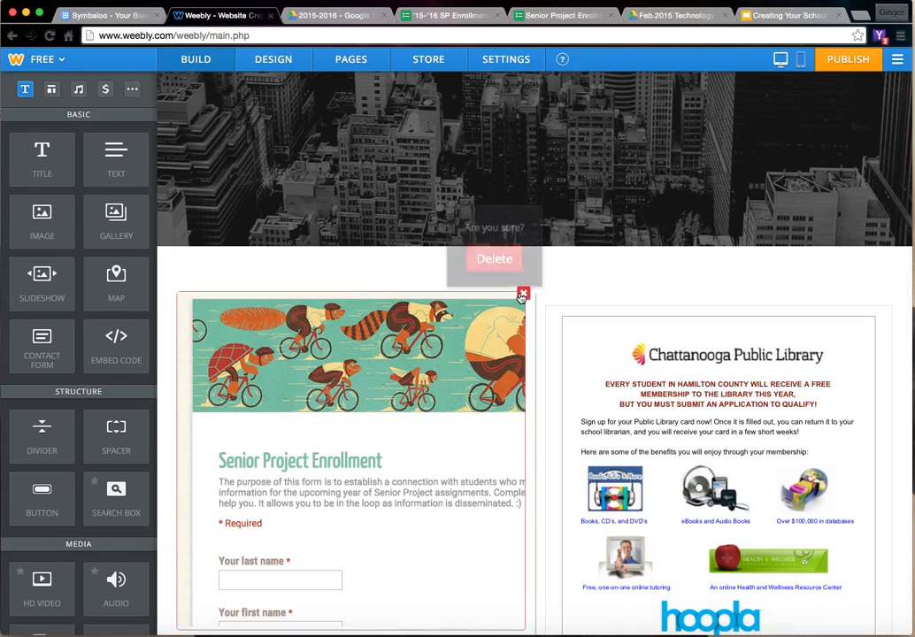
{"action": "left_click", "coordinate": [493, 260]}
{"action": "left_click_drag", "start_coordinate": [111, 350], "coordinate": [180, 481]}
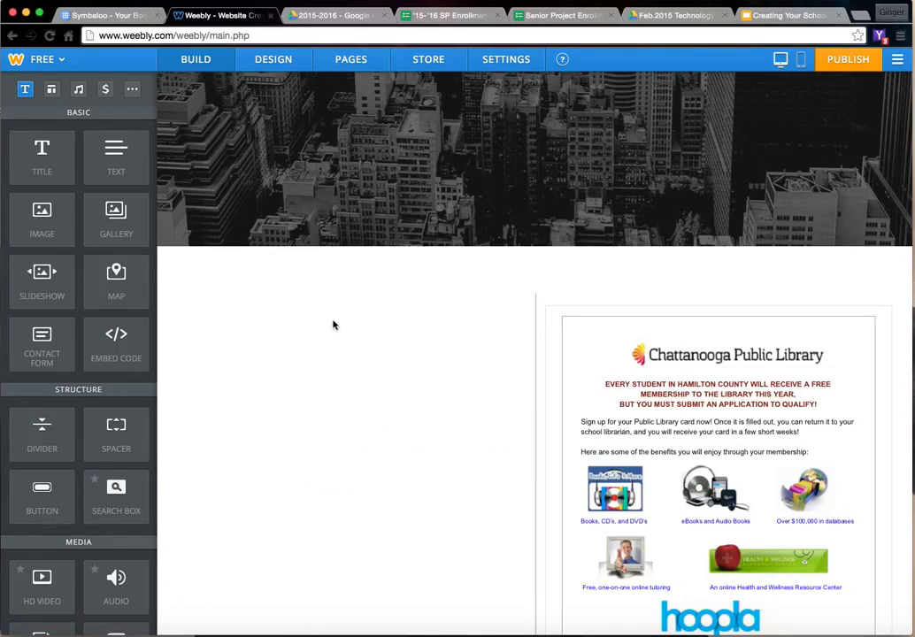
- Paste the form's embed code into the new element with width 500 and height 750, apply it and check the form's fit
{"action": "left_click", "coordinate": [287, 299]}
{"action": "type", "text": "<iframe src=\"https://docs.google.com/forms/d/13AR5dEESg3gANvngOhFHDvKmRqpmqqVA80SlrnfD-As/viewform?embedded=true\" width=\"760\" height=\"500\" frameborder=\"0\" marginheight=\"0\" marginwidth=\"0\">Loading...</iframe>"}
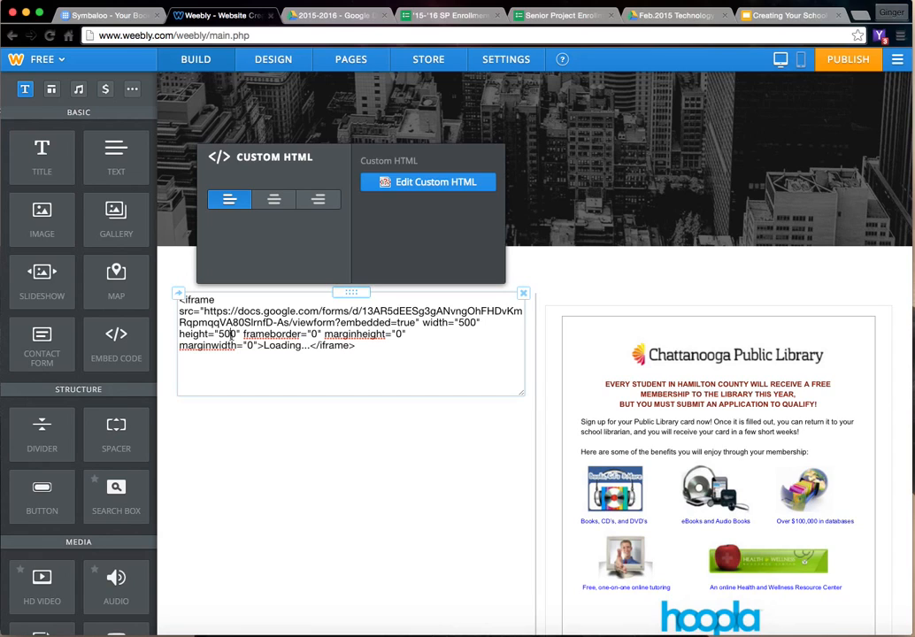
{"action": "key", "text": "BackSpace"}
{"action": "key", "text": "BackSpace"}
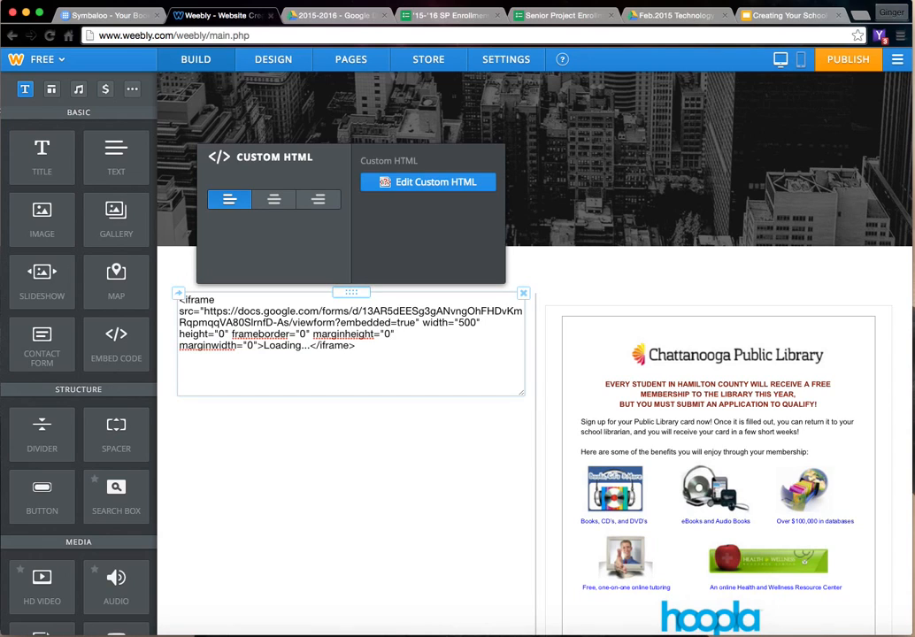
{"action": "type", "text": "75"}
{"action": "scroll", "coordinate": [569, 241], "scroll_direction": "down", "scroll_amount": 1}
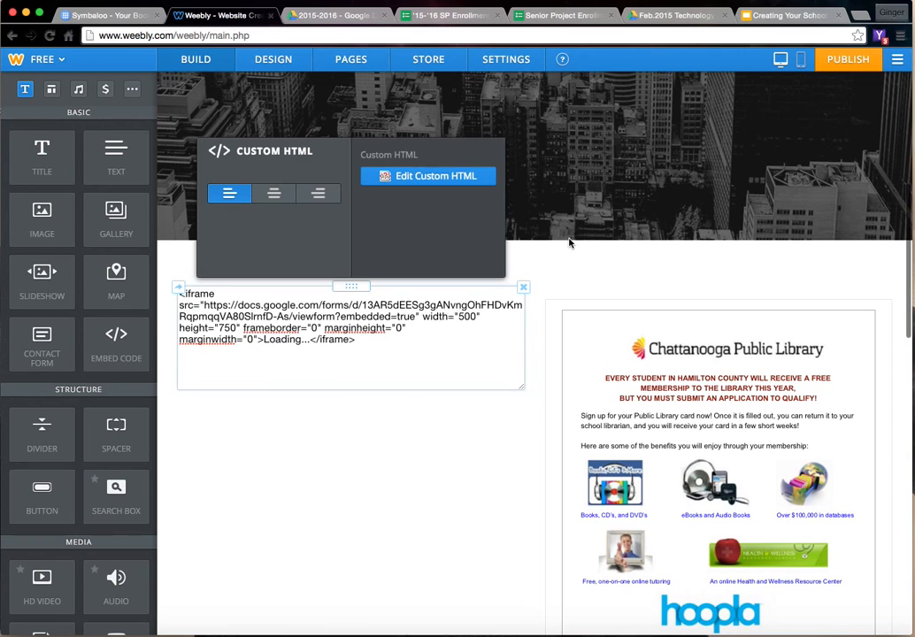
{"action": "left_click", "coordinate": [540, 272]}
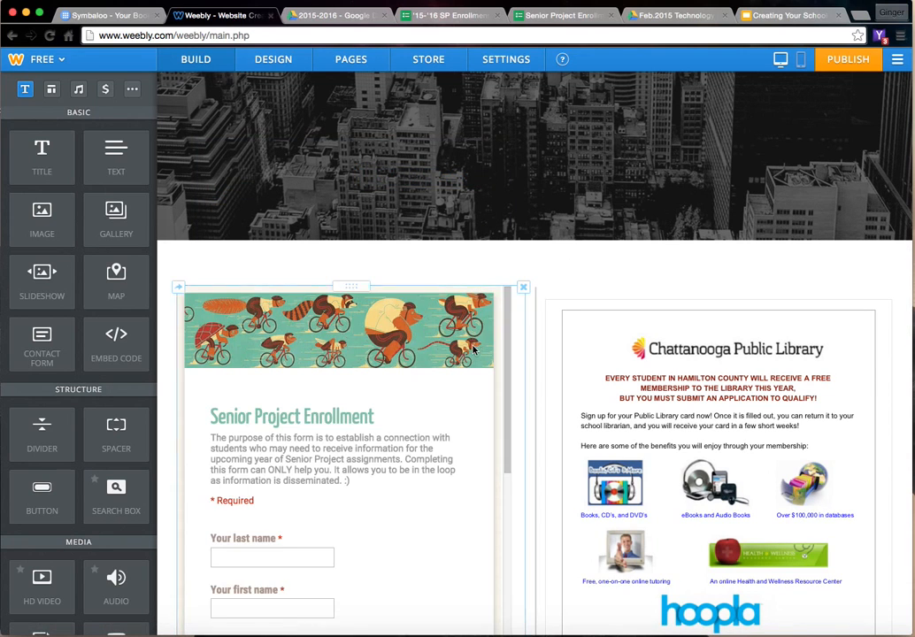
{"action": "scroll", "coordinate": [486, 369], "scroll_direction": "down", "scroll_amount": 4}
{"action": "scroll", "coordinate": [542, 380], "scroll_direction": "down", "scroll_amount": 5}
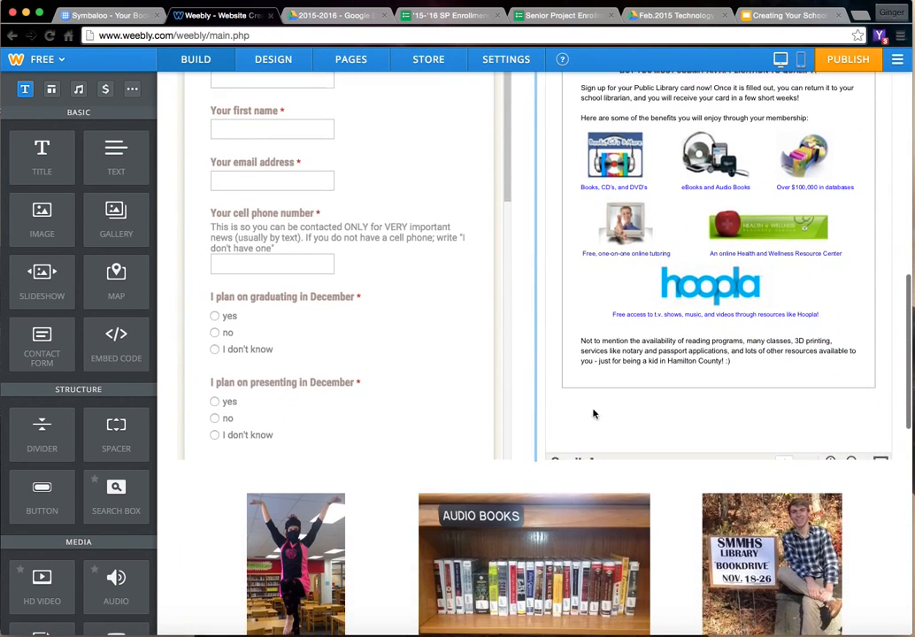
{"action": "scroll", "coordinate": [247, 343], "scroll_direction": "up", "scroll_amount": 5}
{"action": "scroll", "coordinate": [250, 339], "scroll_direction": "down", "scroll_amount": 5}
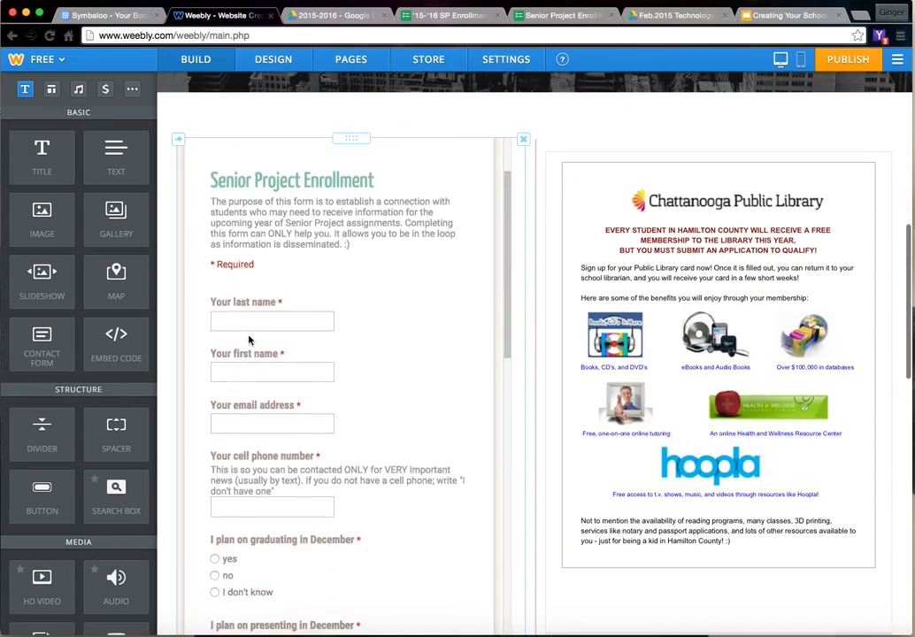
- Add a divider across the page above the enrollment form and library flier columns
{"action": "scroll", "coordinate": [249, 335], "scroll_direction": "down", "scroll_amount": 10}
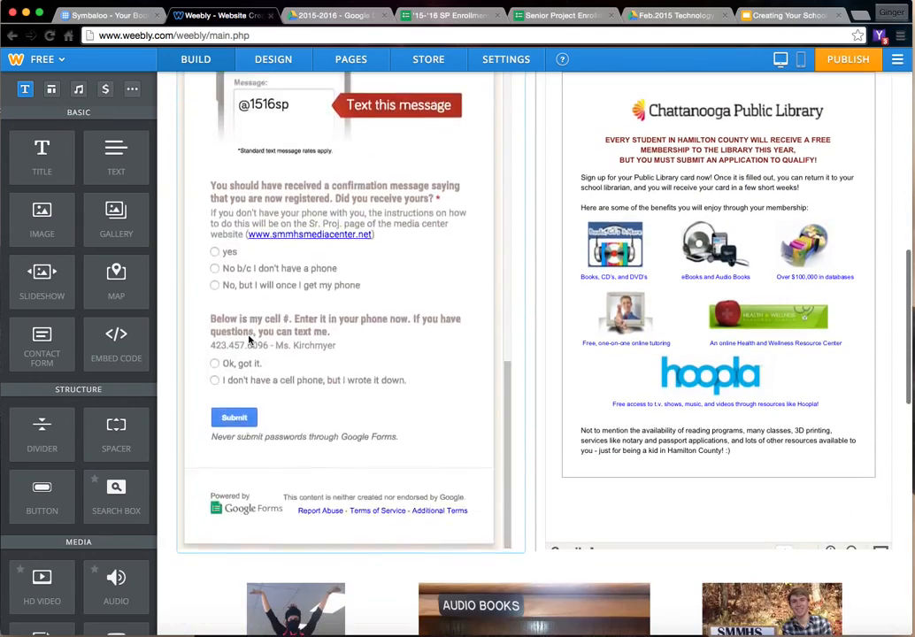
{"action": "scroll", "coordinate": [249, 339], "scroll_direction": "up", "scroll_amount": 4}
{"action": "scroll", "coordinate": [249, 340], "scroll_direction": "up", "scroll_amount": 10}
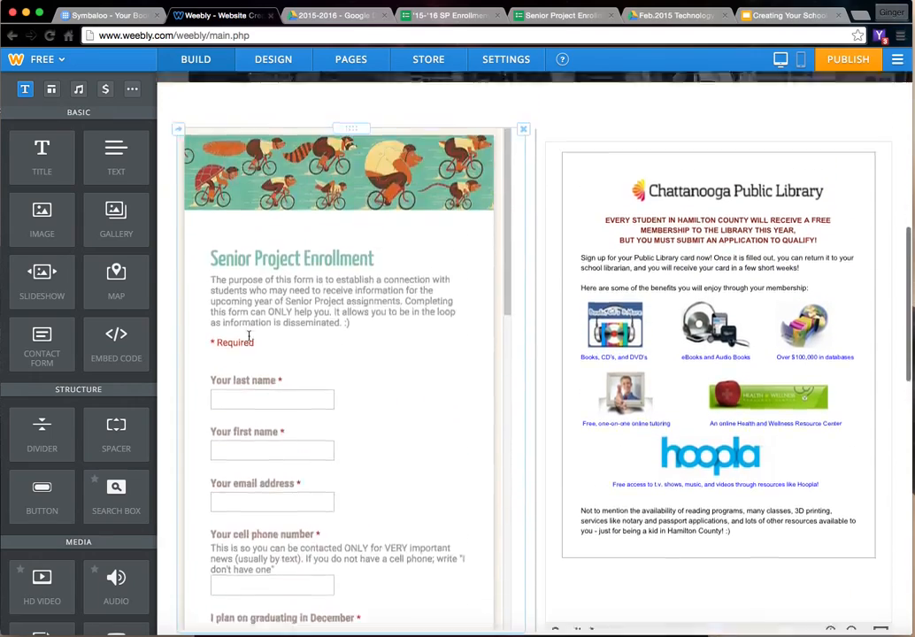
{"action": "scroll", "coordinate": [283, 371], "scroll_direction": "up", "scroll_amount": 1}
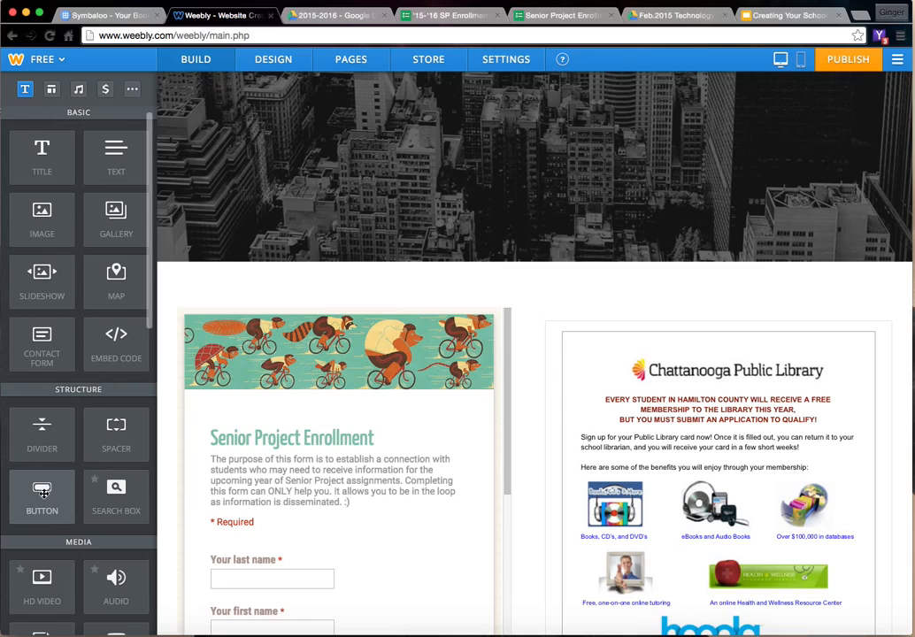
{"action": "left_click_drag", "start_coordinate": [41, 420], "coordinate": [476, 292]}
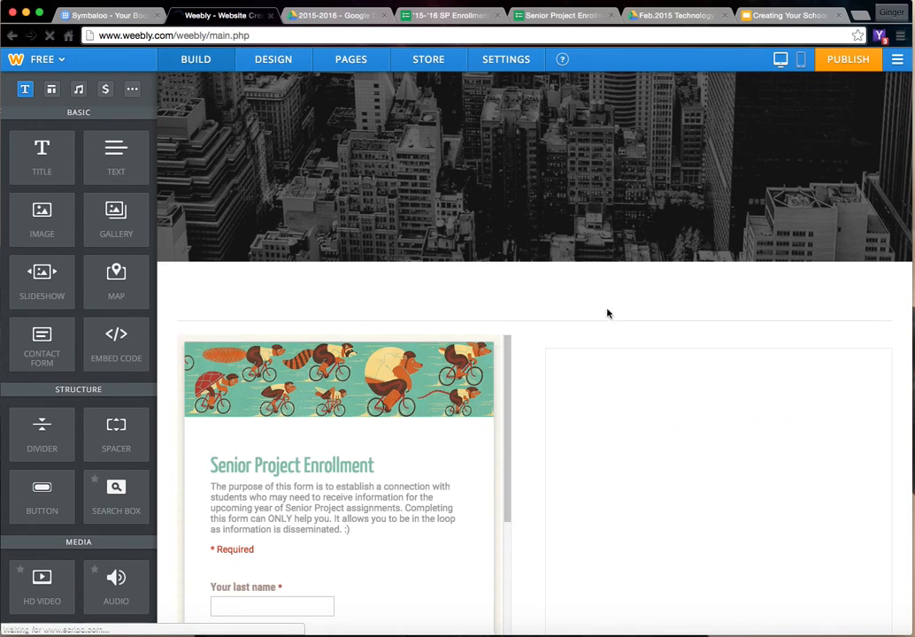
{"action": "scroll", "coordinate": [296, 490], "scroll_direction": "down", "scroll_amount": 5}
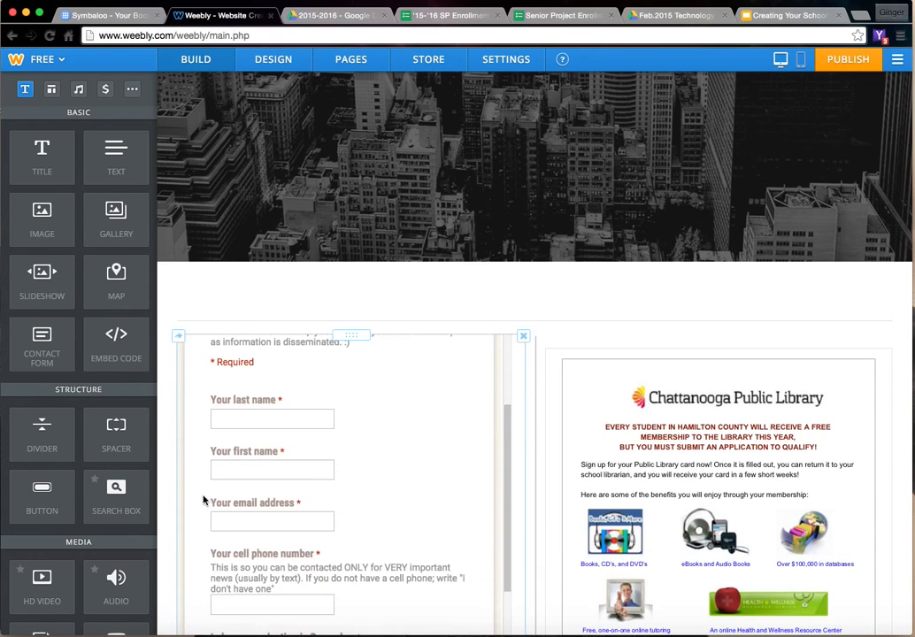
{"action": "scroll", "coordinate": [89, 521], "scroll_direction": "down", "scroll_amount": 3}
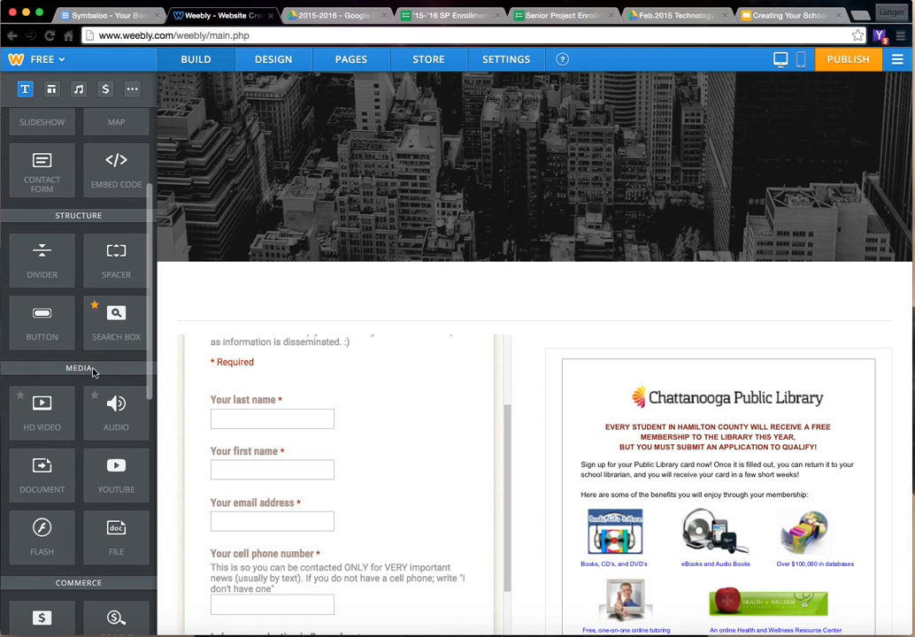
{"action": "scroll", "coordinate": [92, 372], "scroll_direction": "down", "scroll_amount": 6}
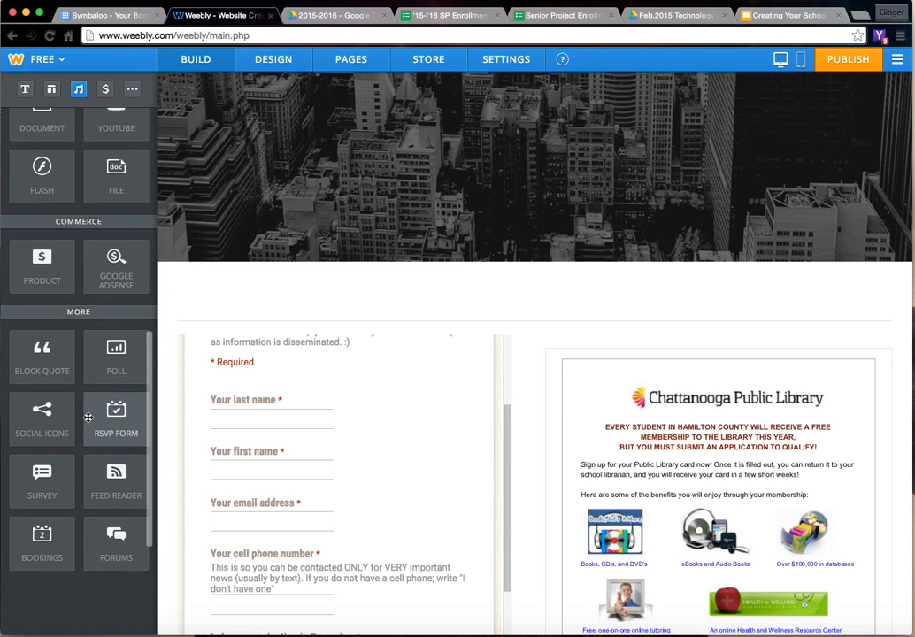
{"action": "scroll", "coordinate": [87, 418], "scroll_direction": "up", "scroll_amount": 9}
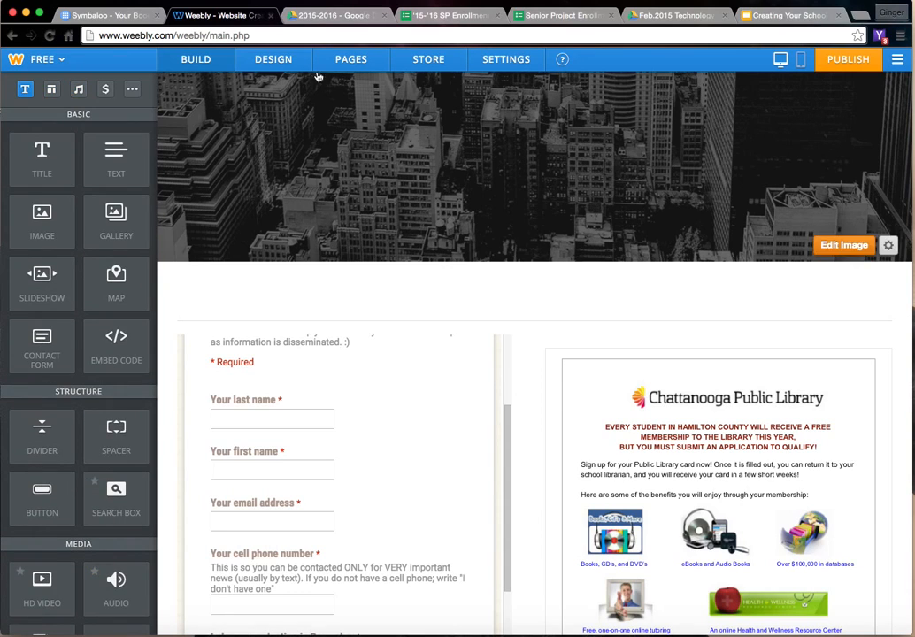
- Nest the About page under Home and the Contact page under About, and check the submenus in the site navigation
{"action": "left_click", "coordinate": [336, 62]}
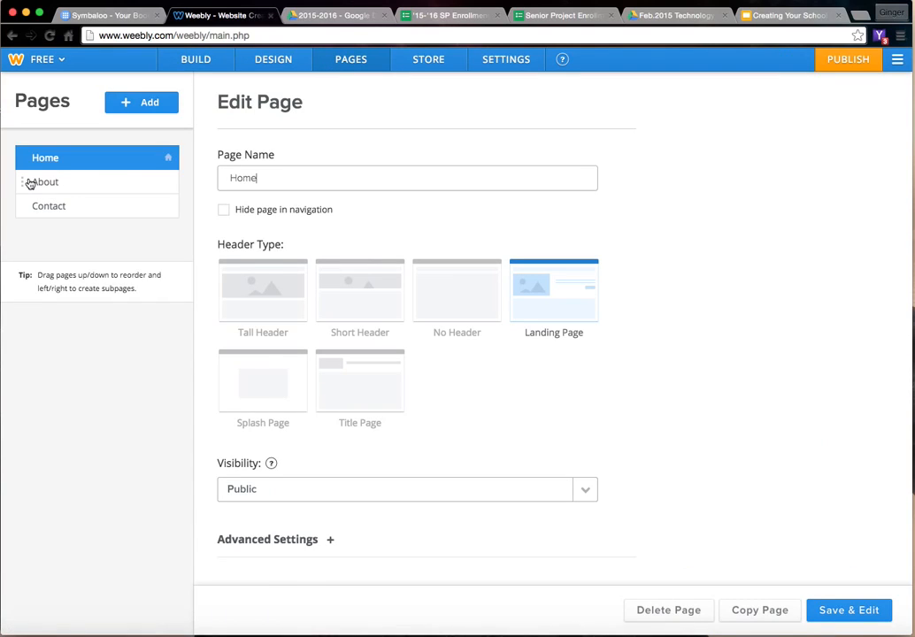
{"action": "left_click_drag", "start_coordinate": [29, 184], "coordinate": [77, 205]}
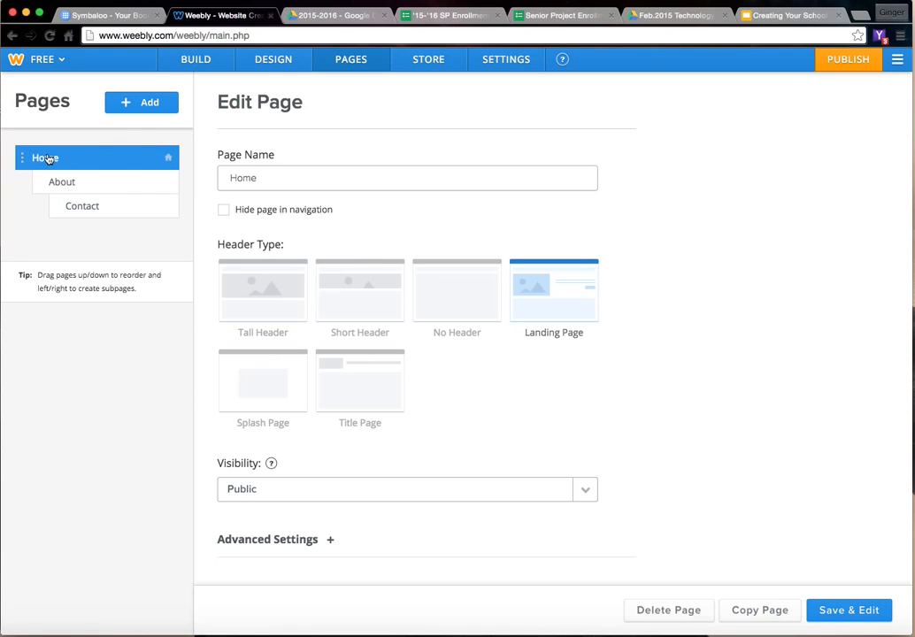
{"action": "left_click", "coordinate": [181, 62]}
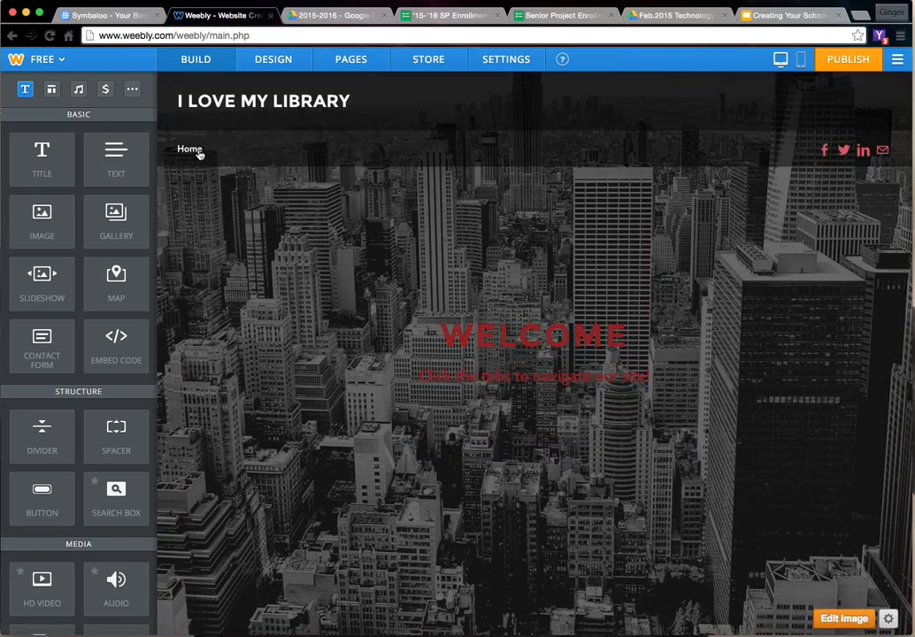
{"action": "mouse_move", "coordinate": [200, 154]}
{"action": "mouse_move", "coordinate": [200, 183]}
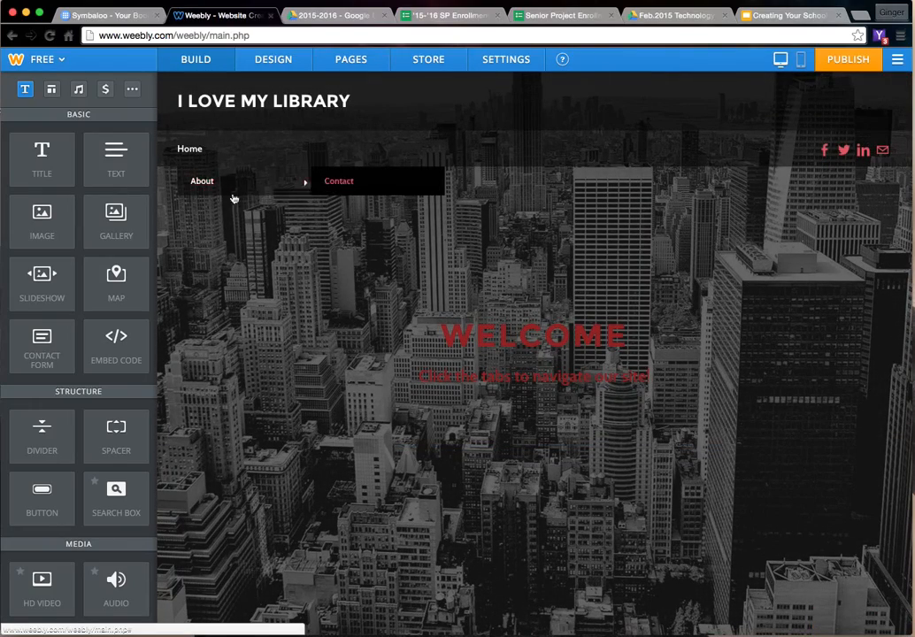
{"action": "left_click", "coordinate": [351, 60]}
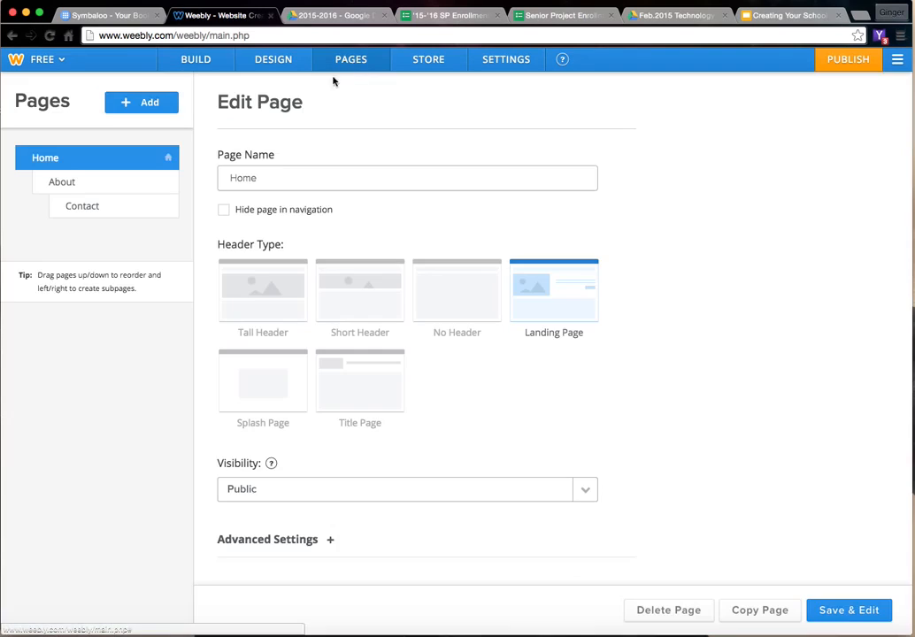
{"action": "mouse_move", "coordinate": [271, 462]}
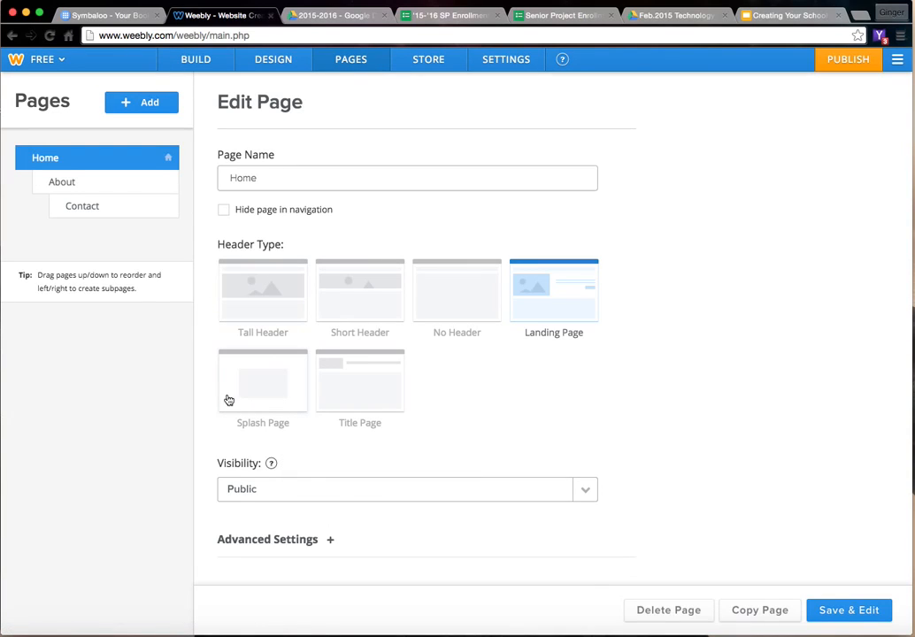
{"action": "left_click", "coordinate": [435, 60]}
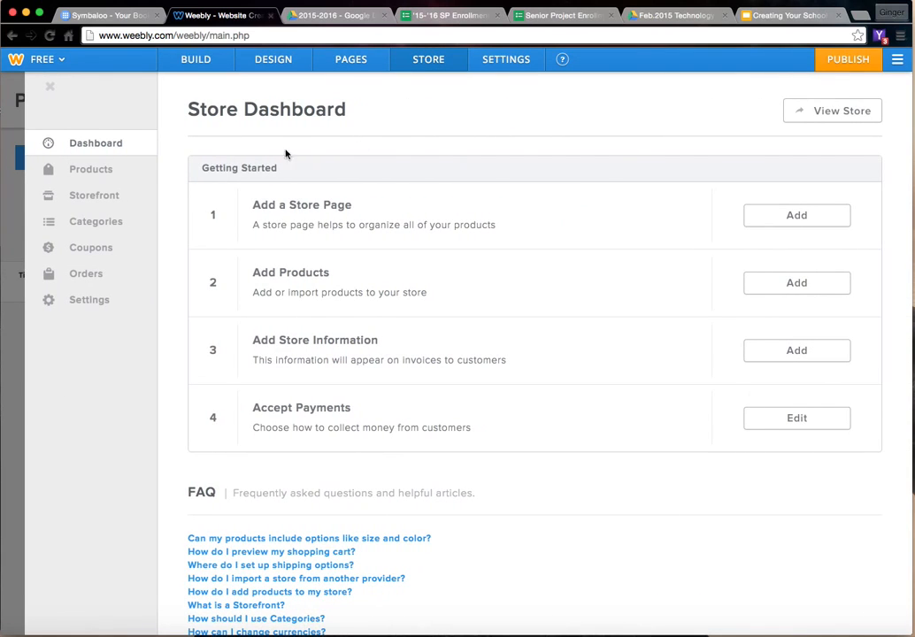
{"action": "left_click", "coordinate": [355, 60]}
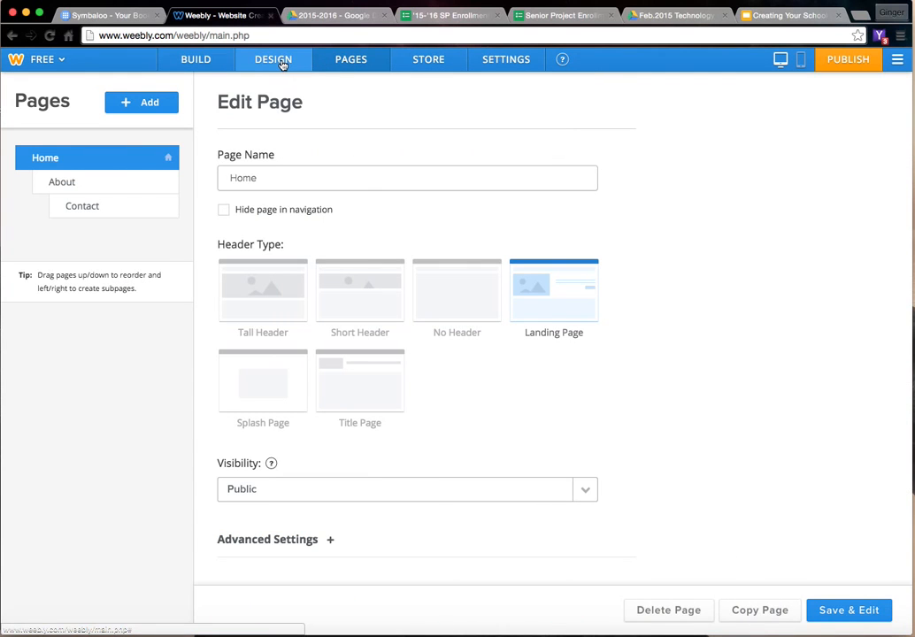